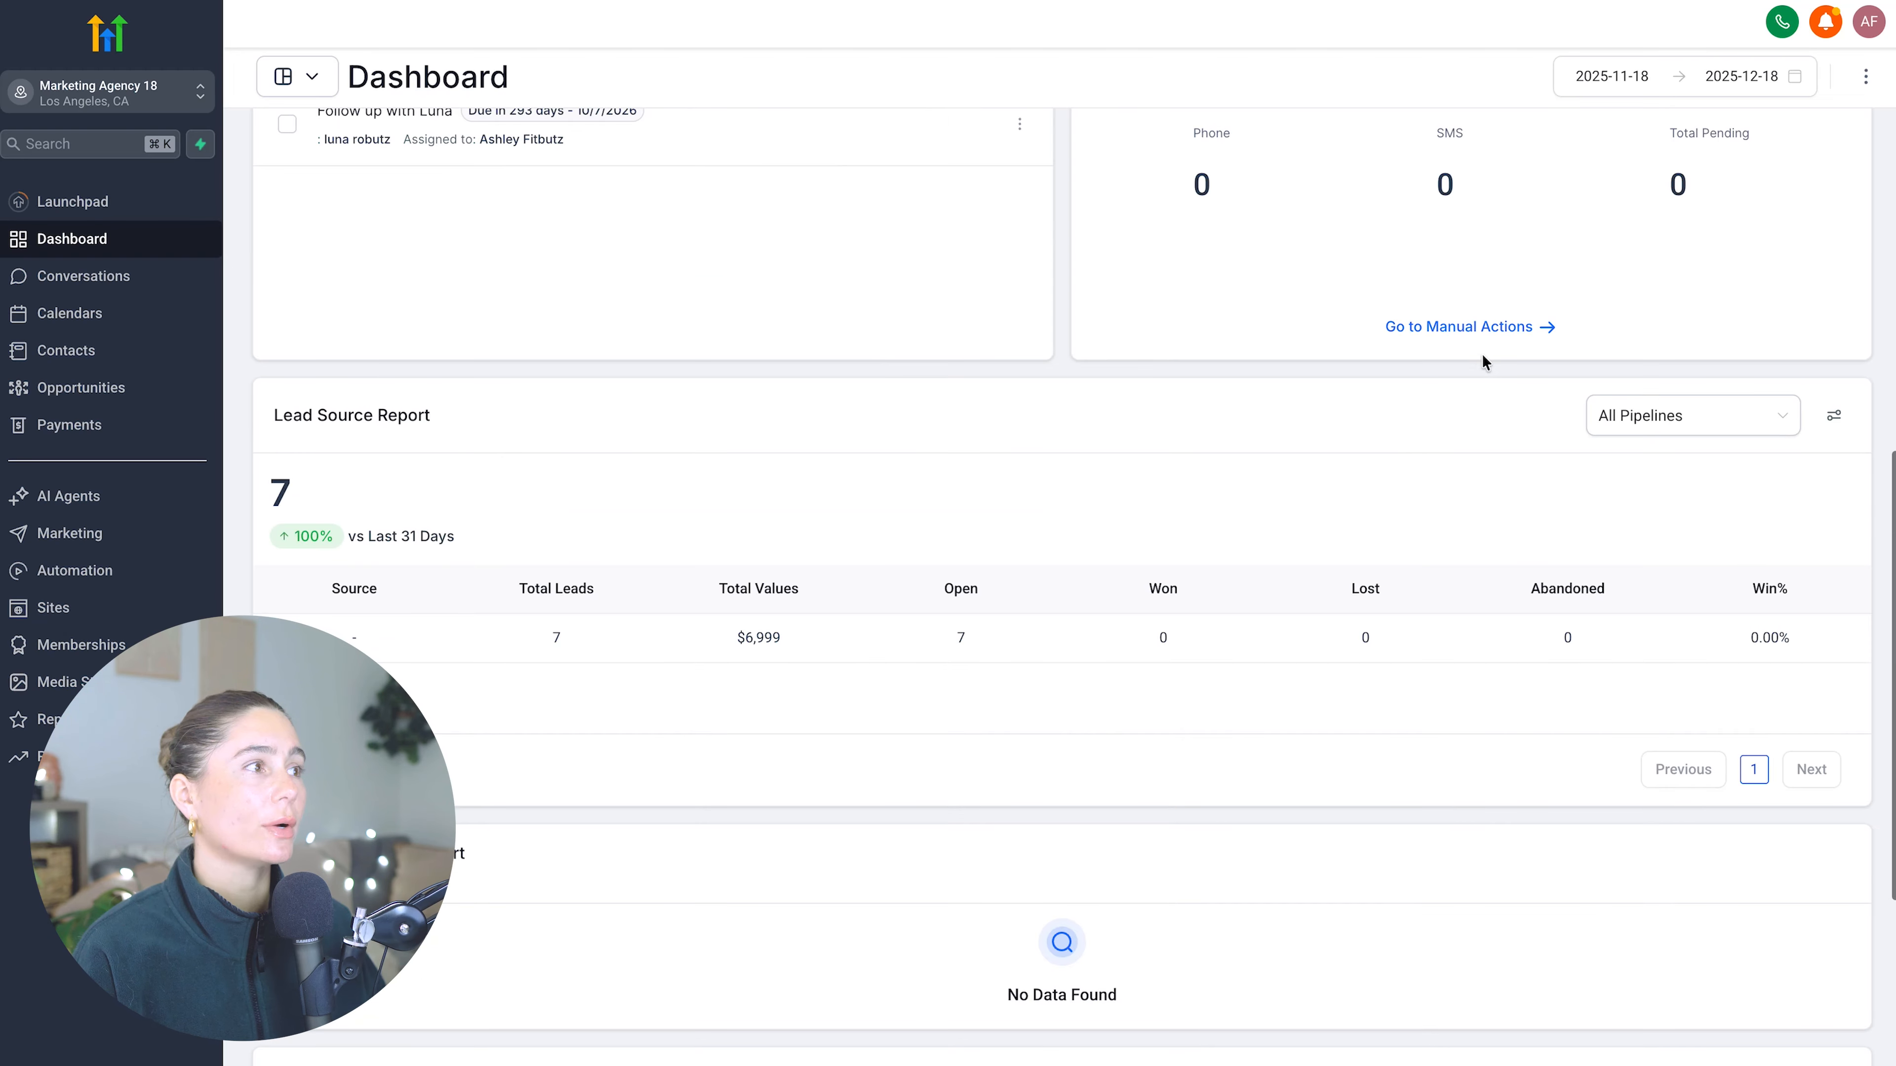
pyautogui.scroll(-7, 884, 357)
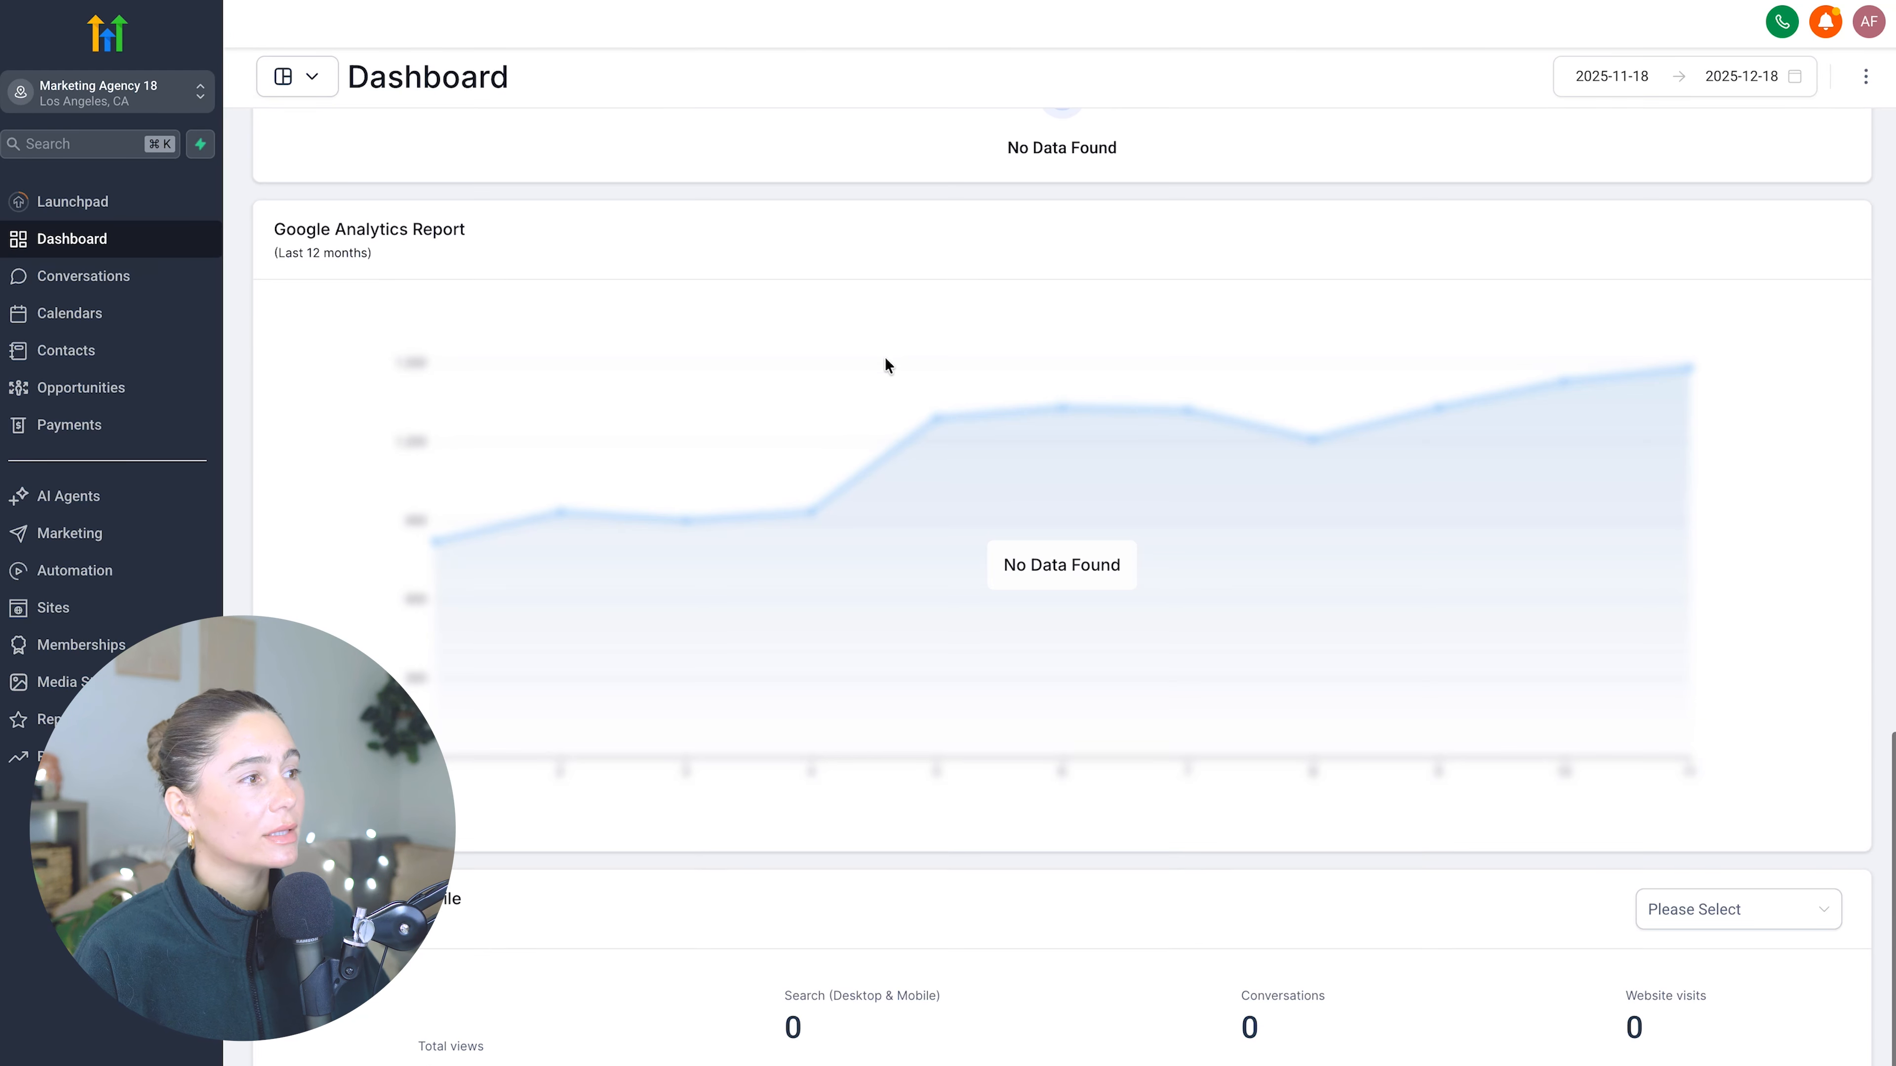
# - Review the Dashboard reports and the Conversations, Calendars and Contacts sections of the account
pyautogui.scroll(15, 884, 356)
pyautogui.click(75, 277)
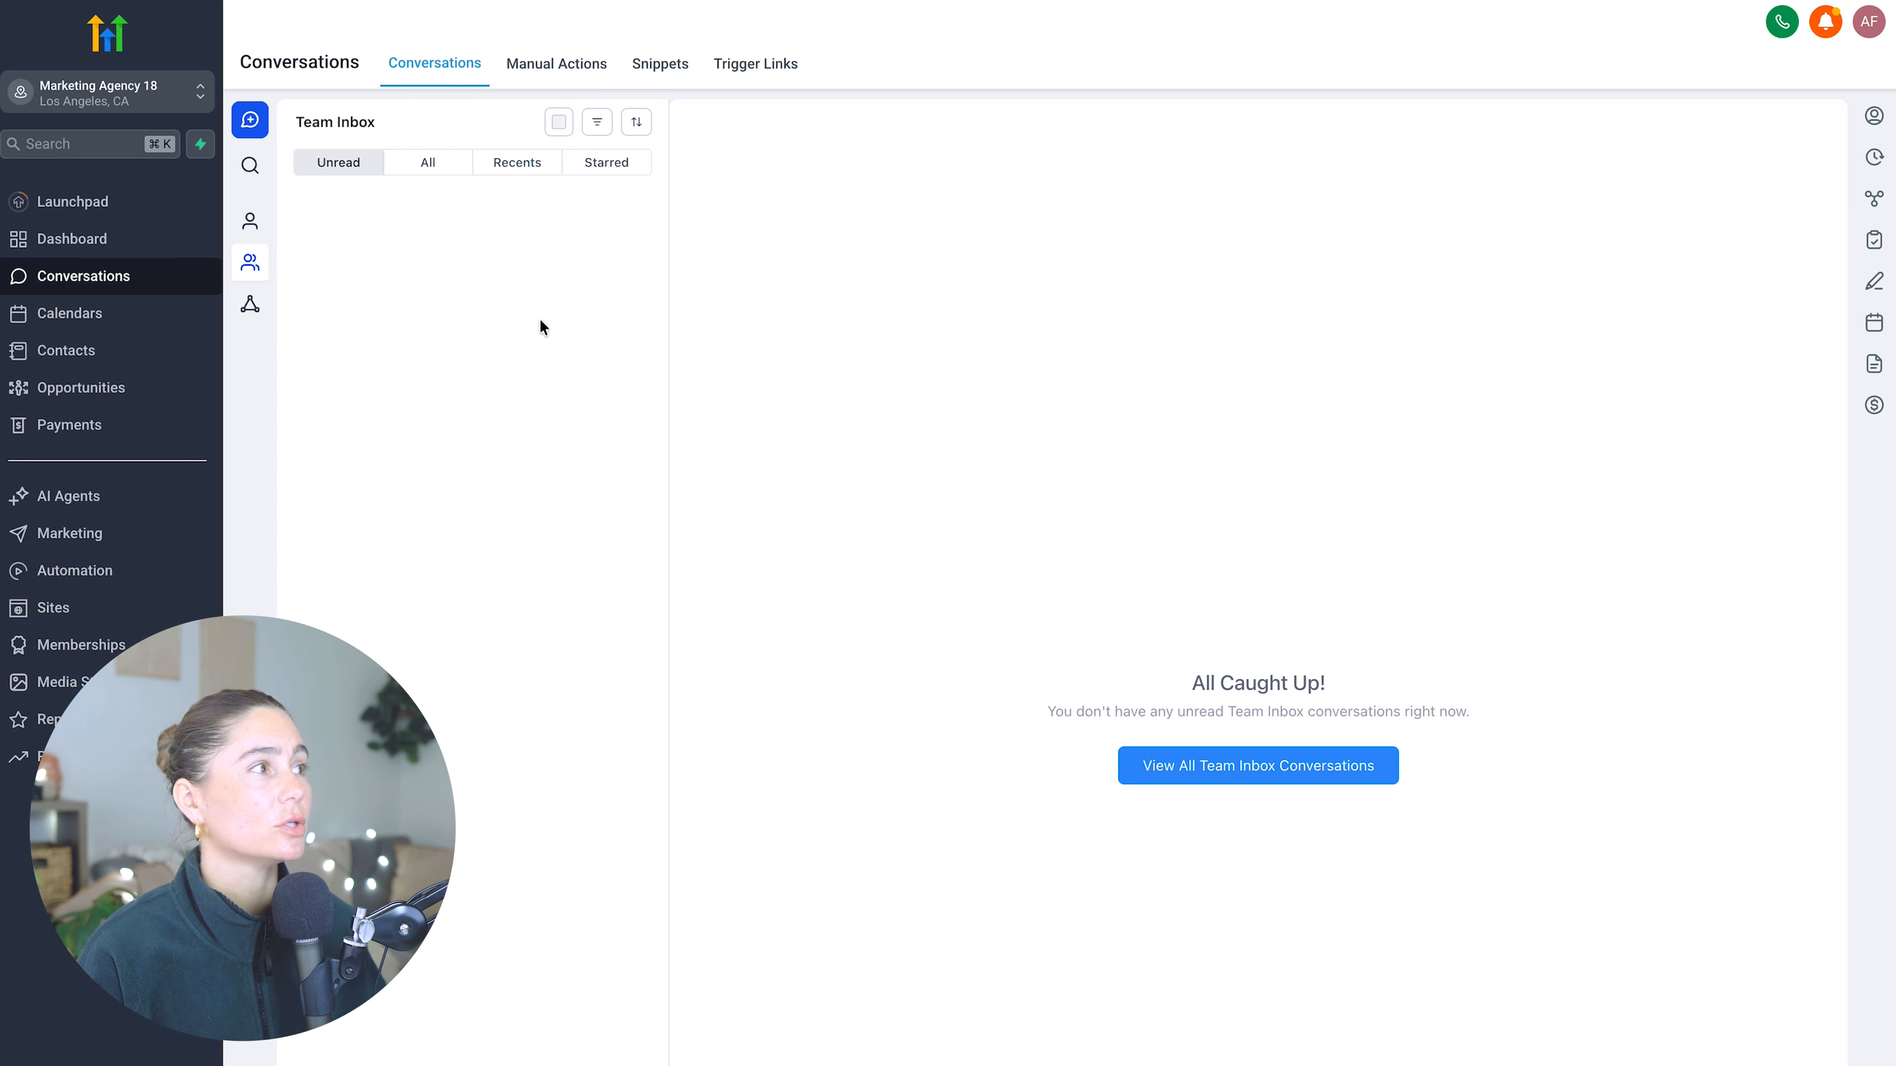
pyautogui.click(102, 315)
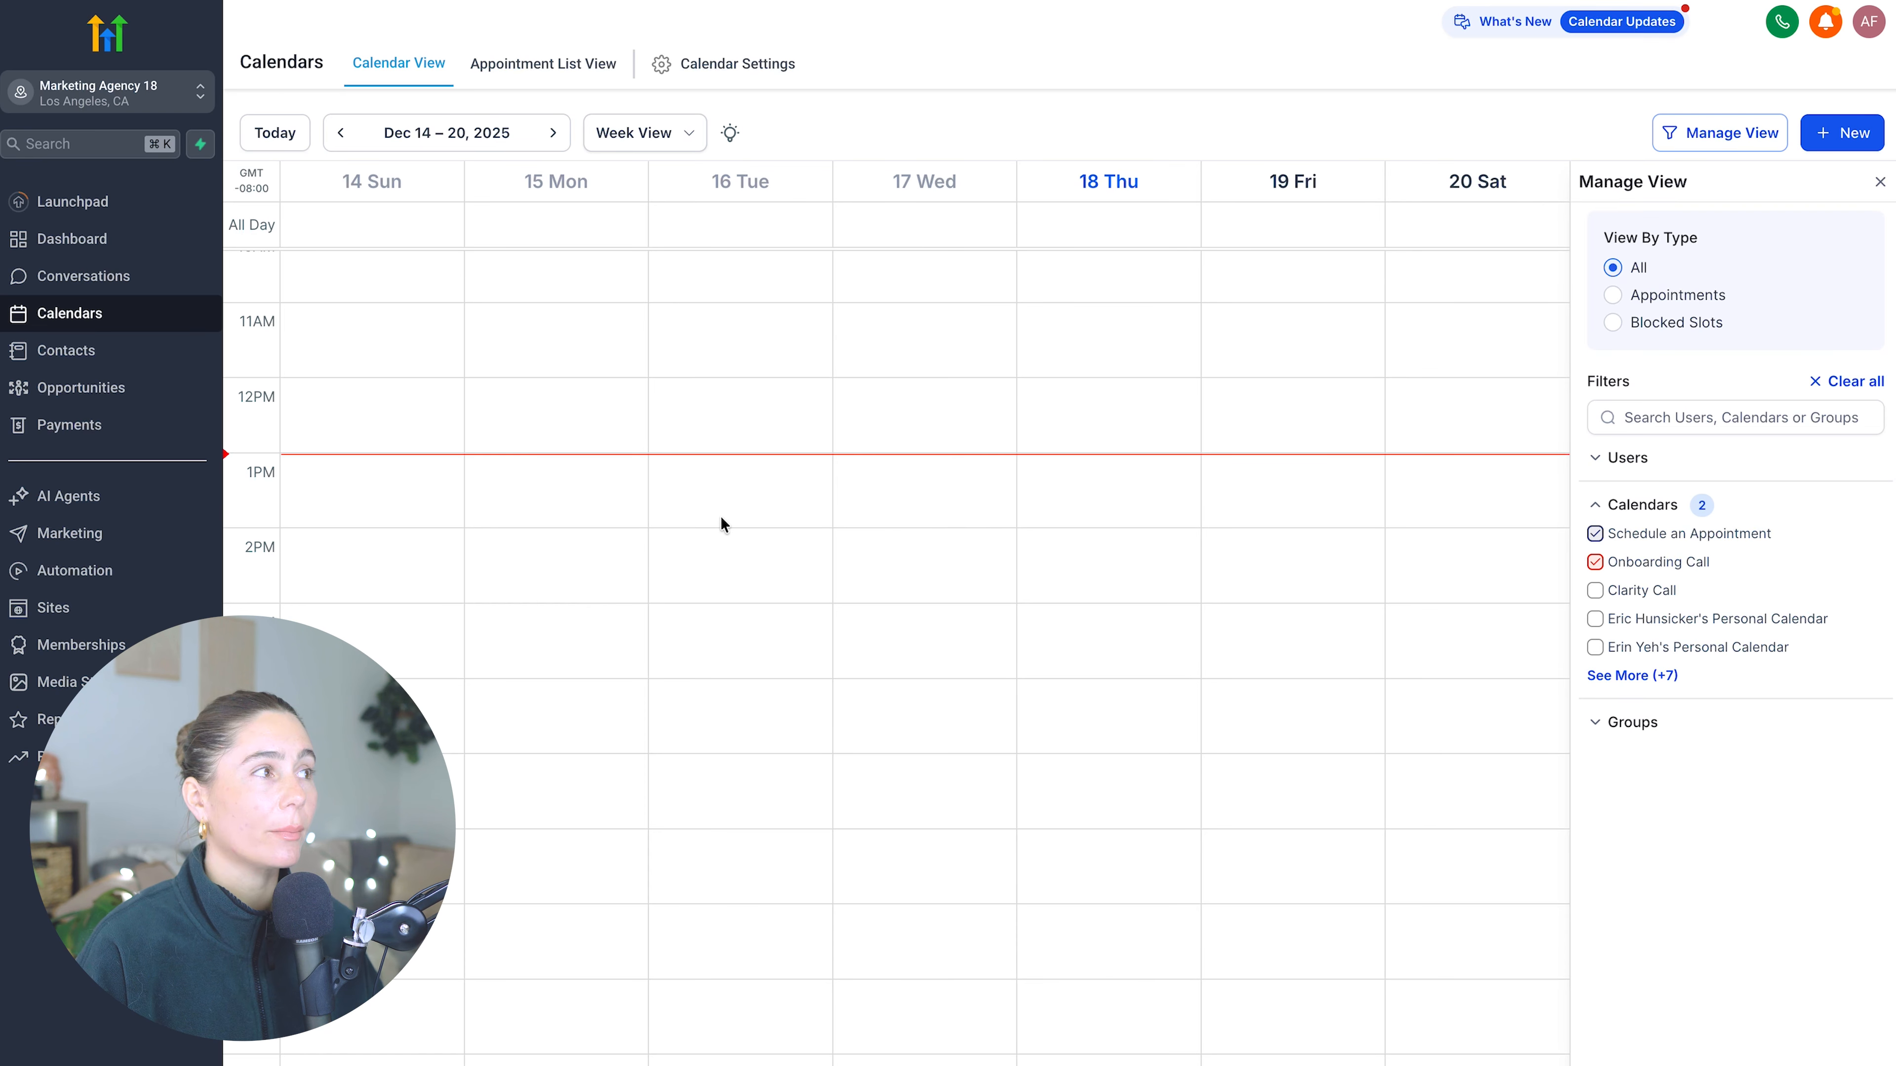
pyautogui.click(107, 366)
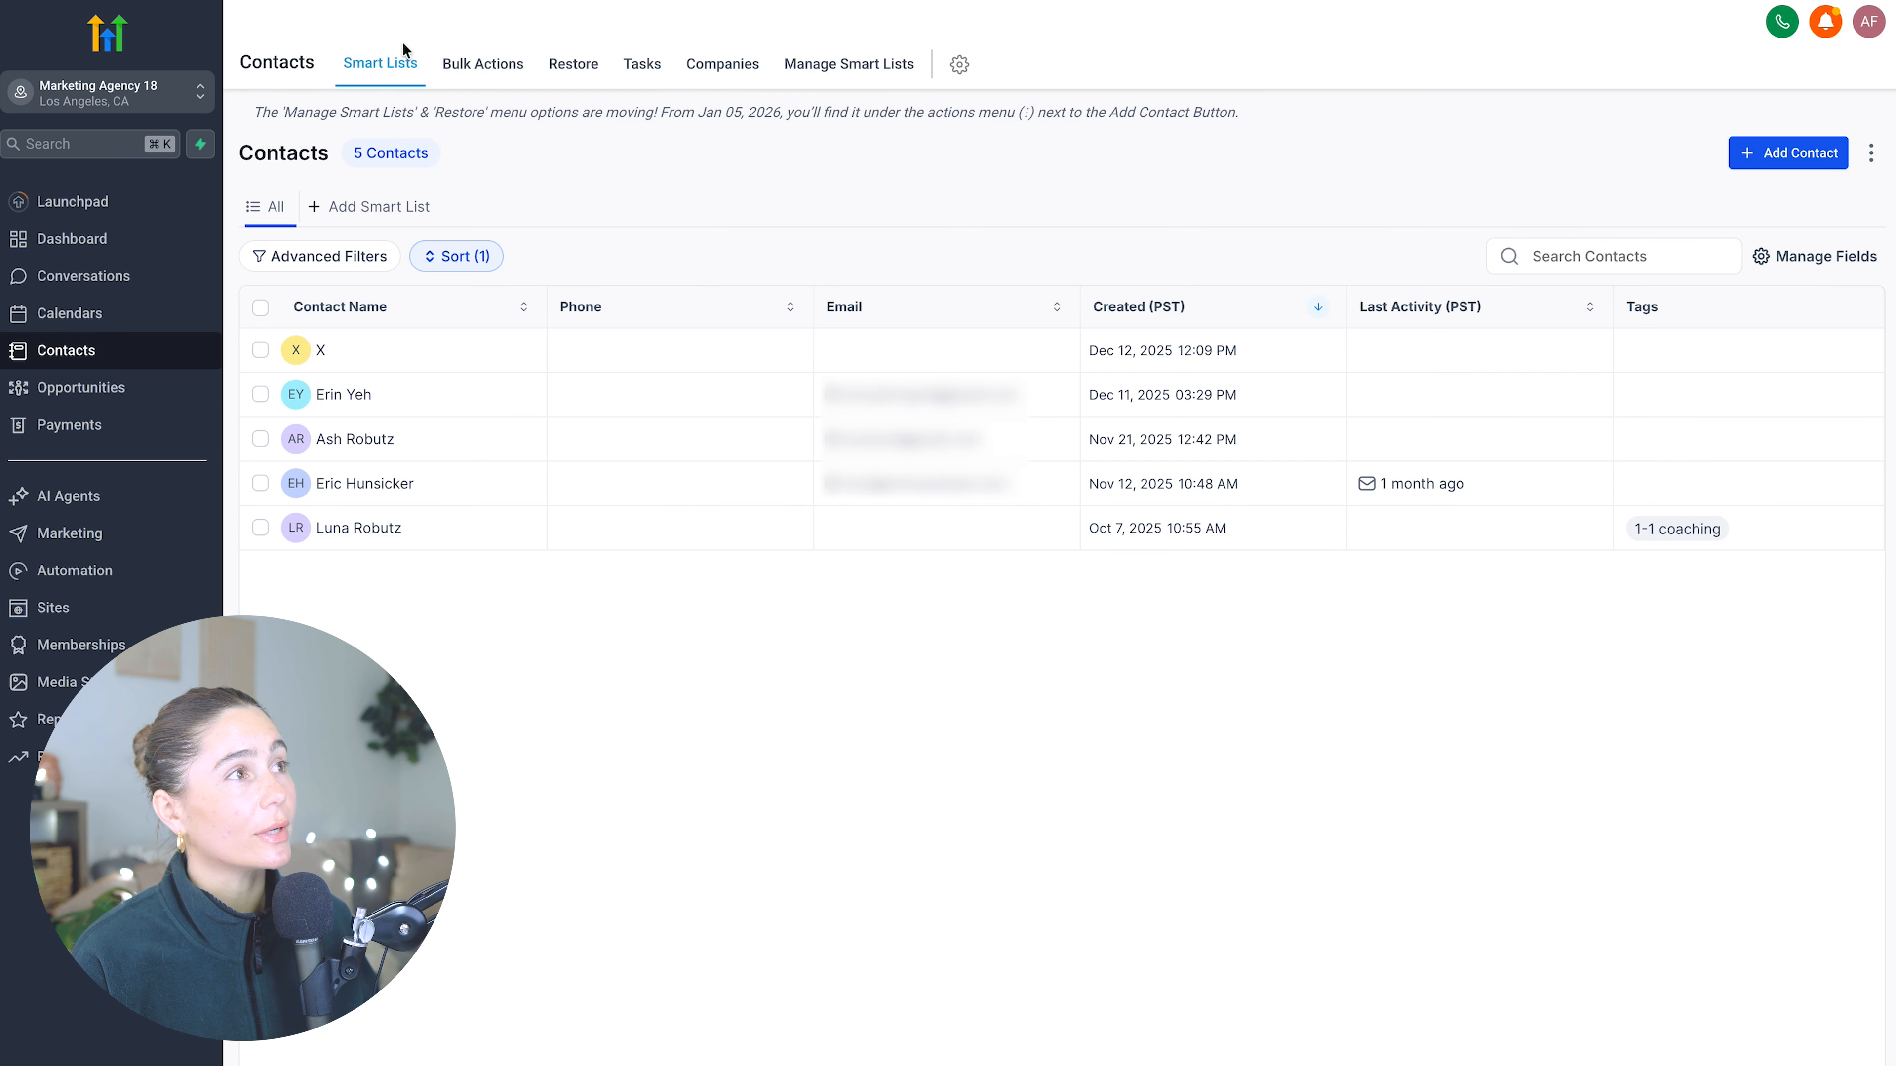
# - Open Opportunities and examine the pipelines available in the pipeline selector and the pipeline board
pyautogui.click(116, 387)
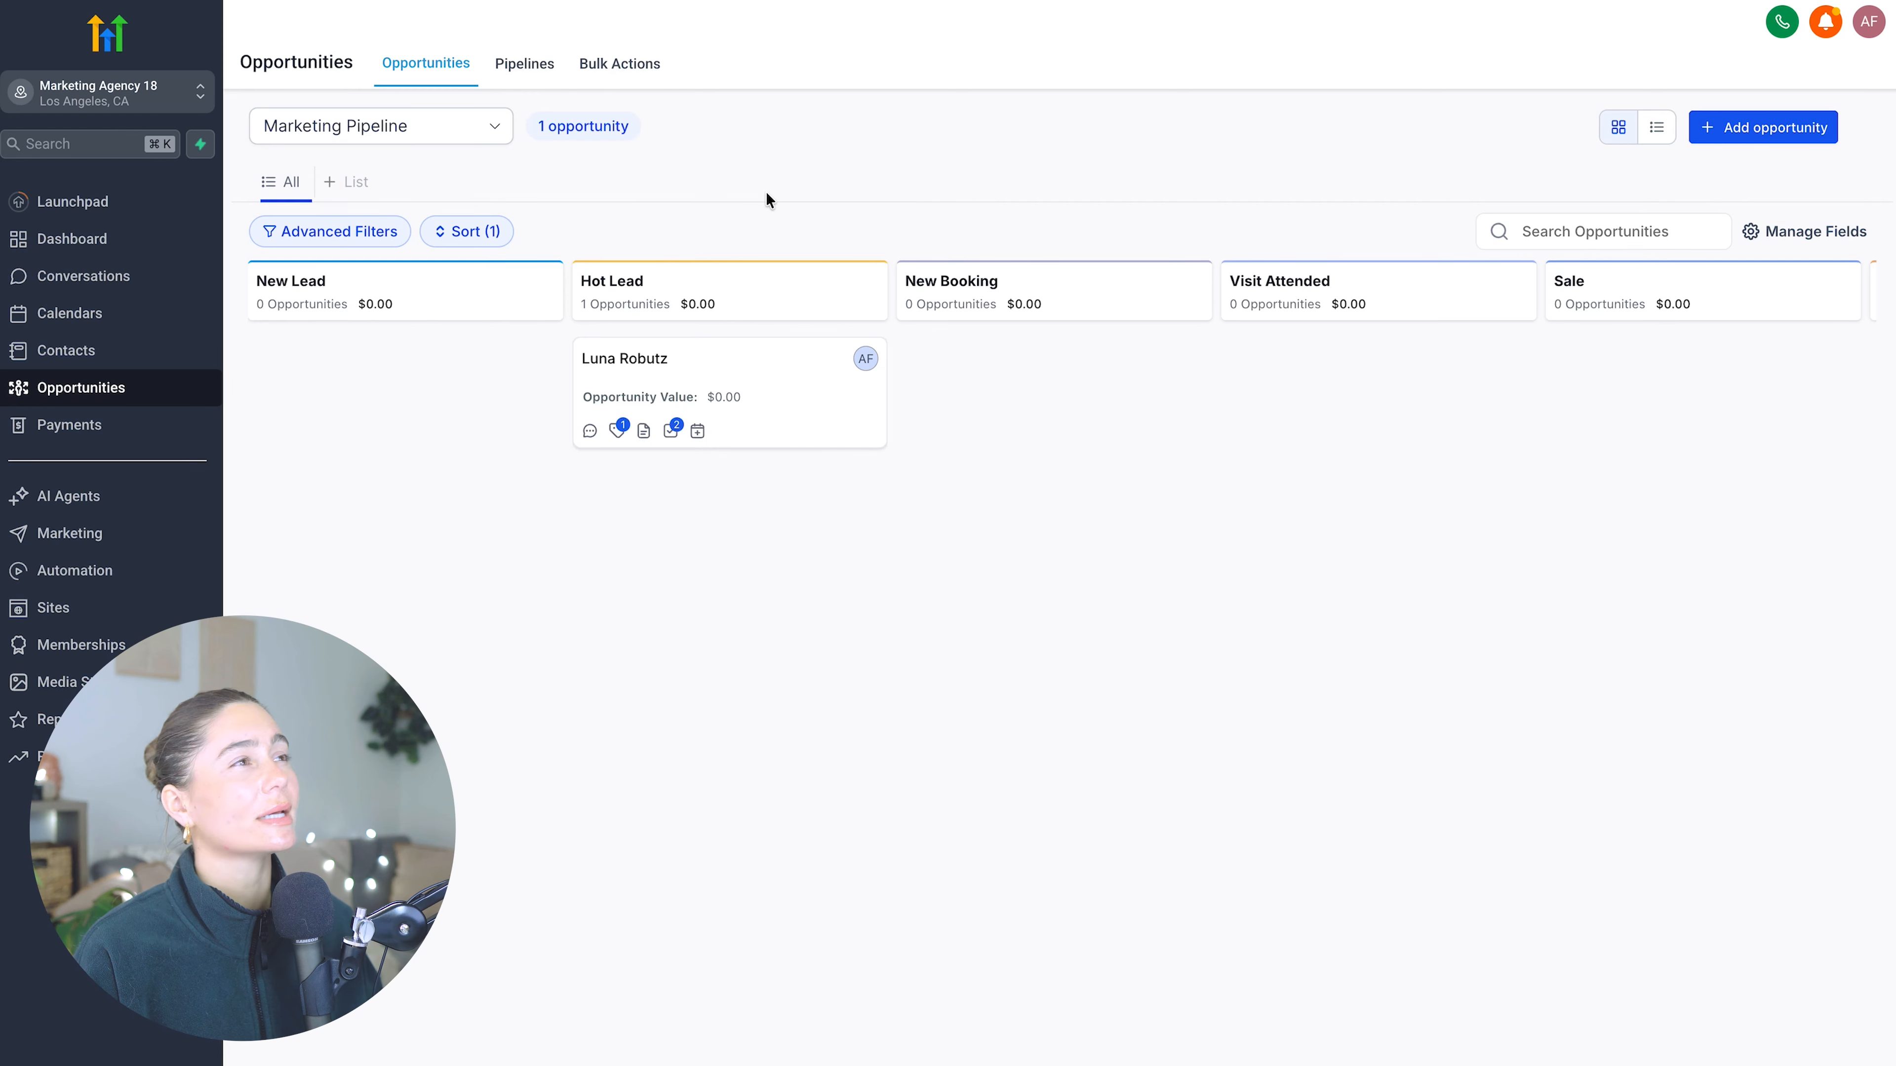
pyautogui.click(459, 132)
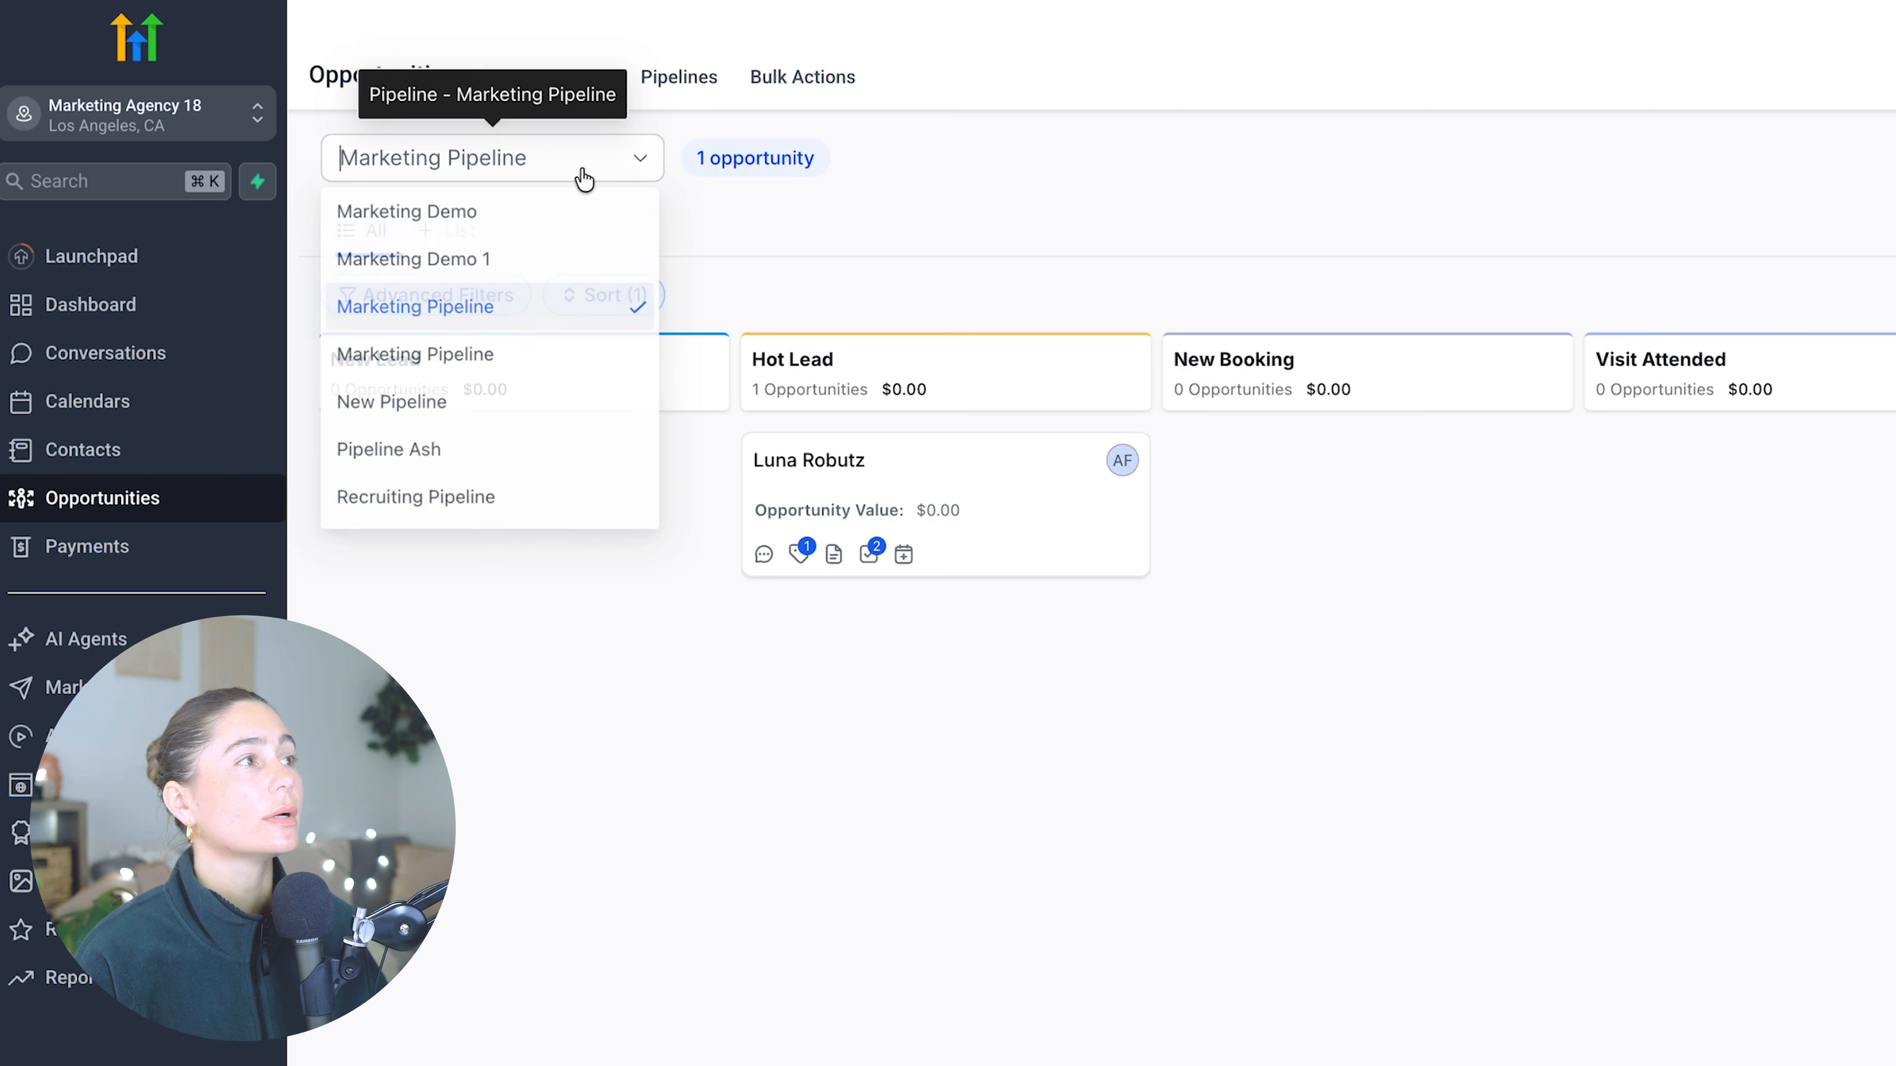
pyautogui.click(730, 148)
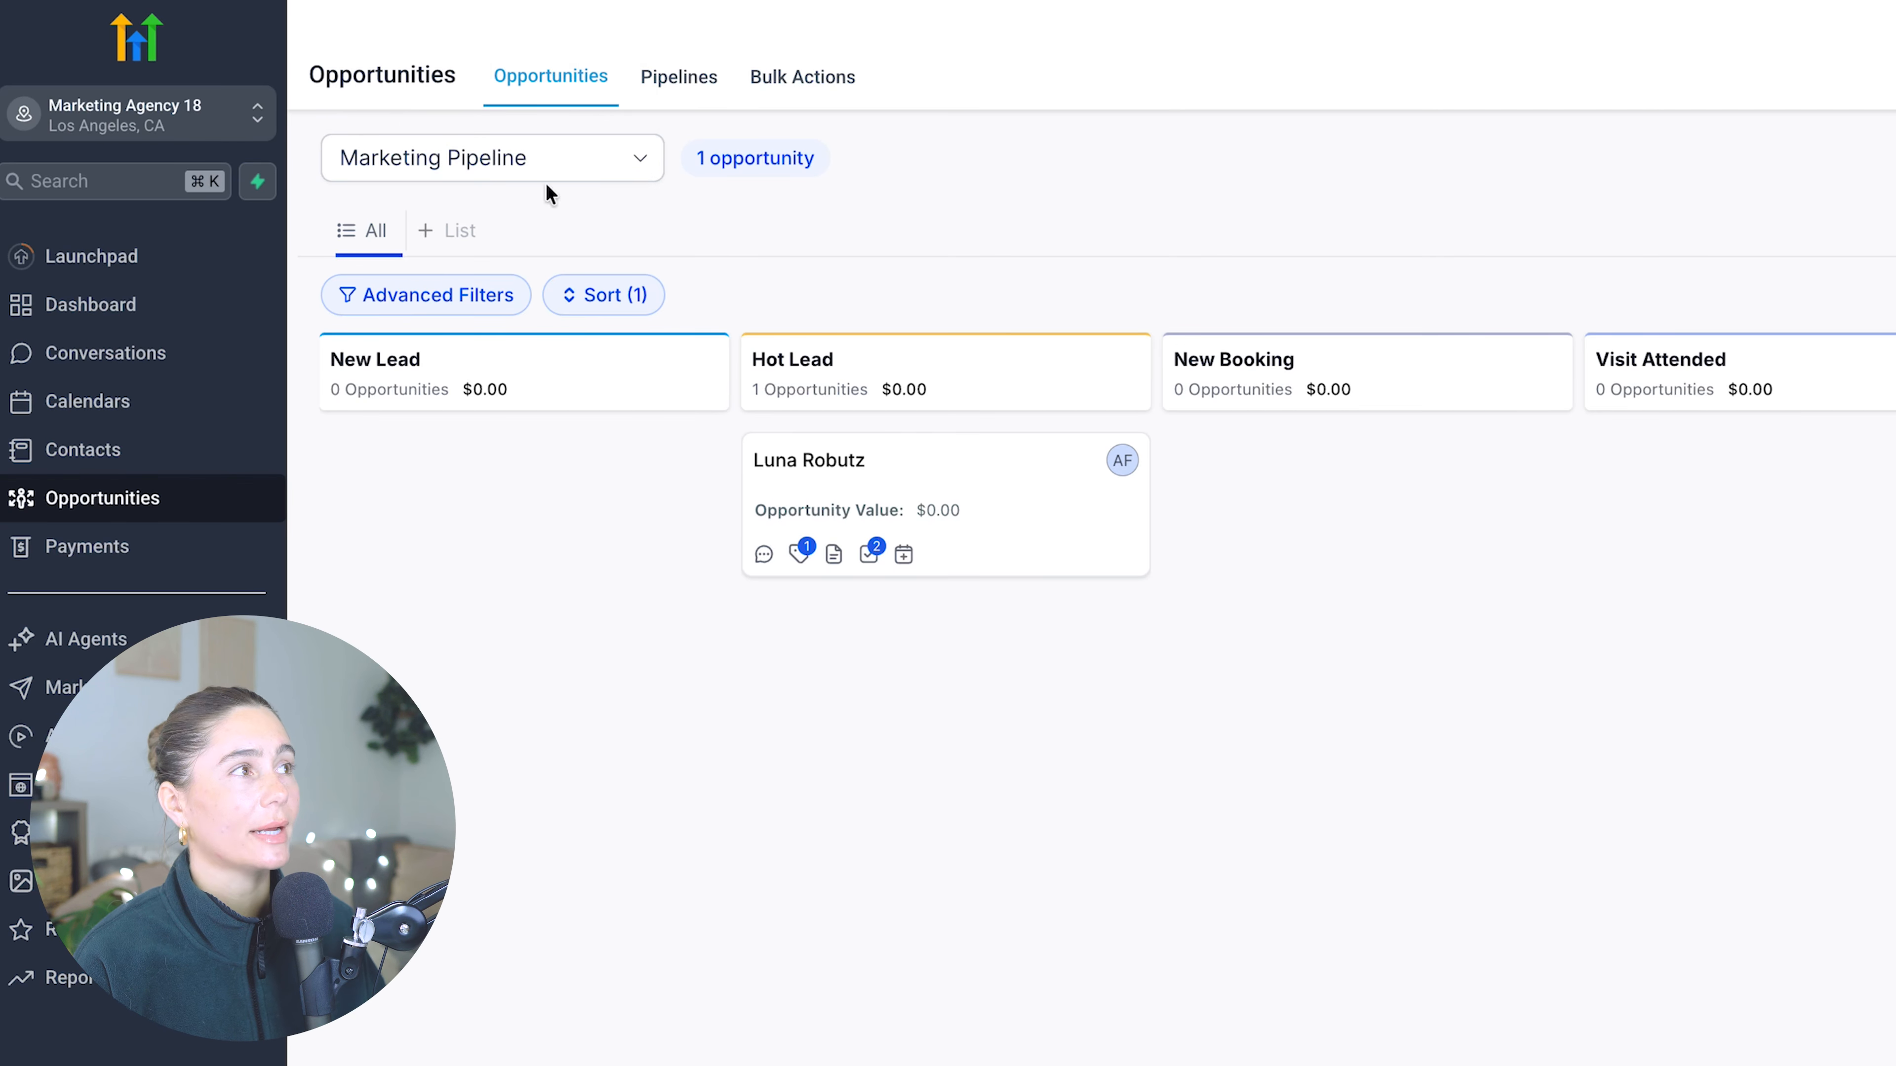
pyautogui.click(569, 162)
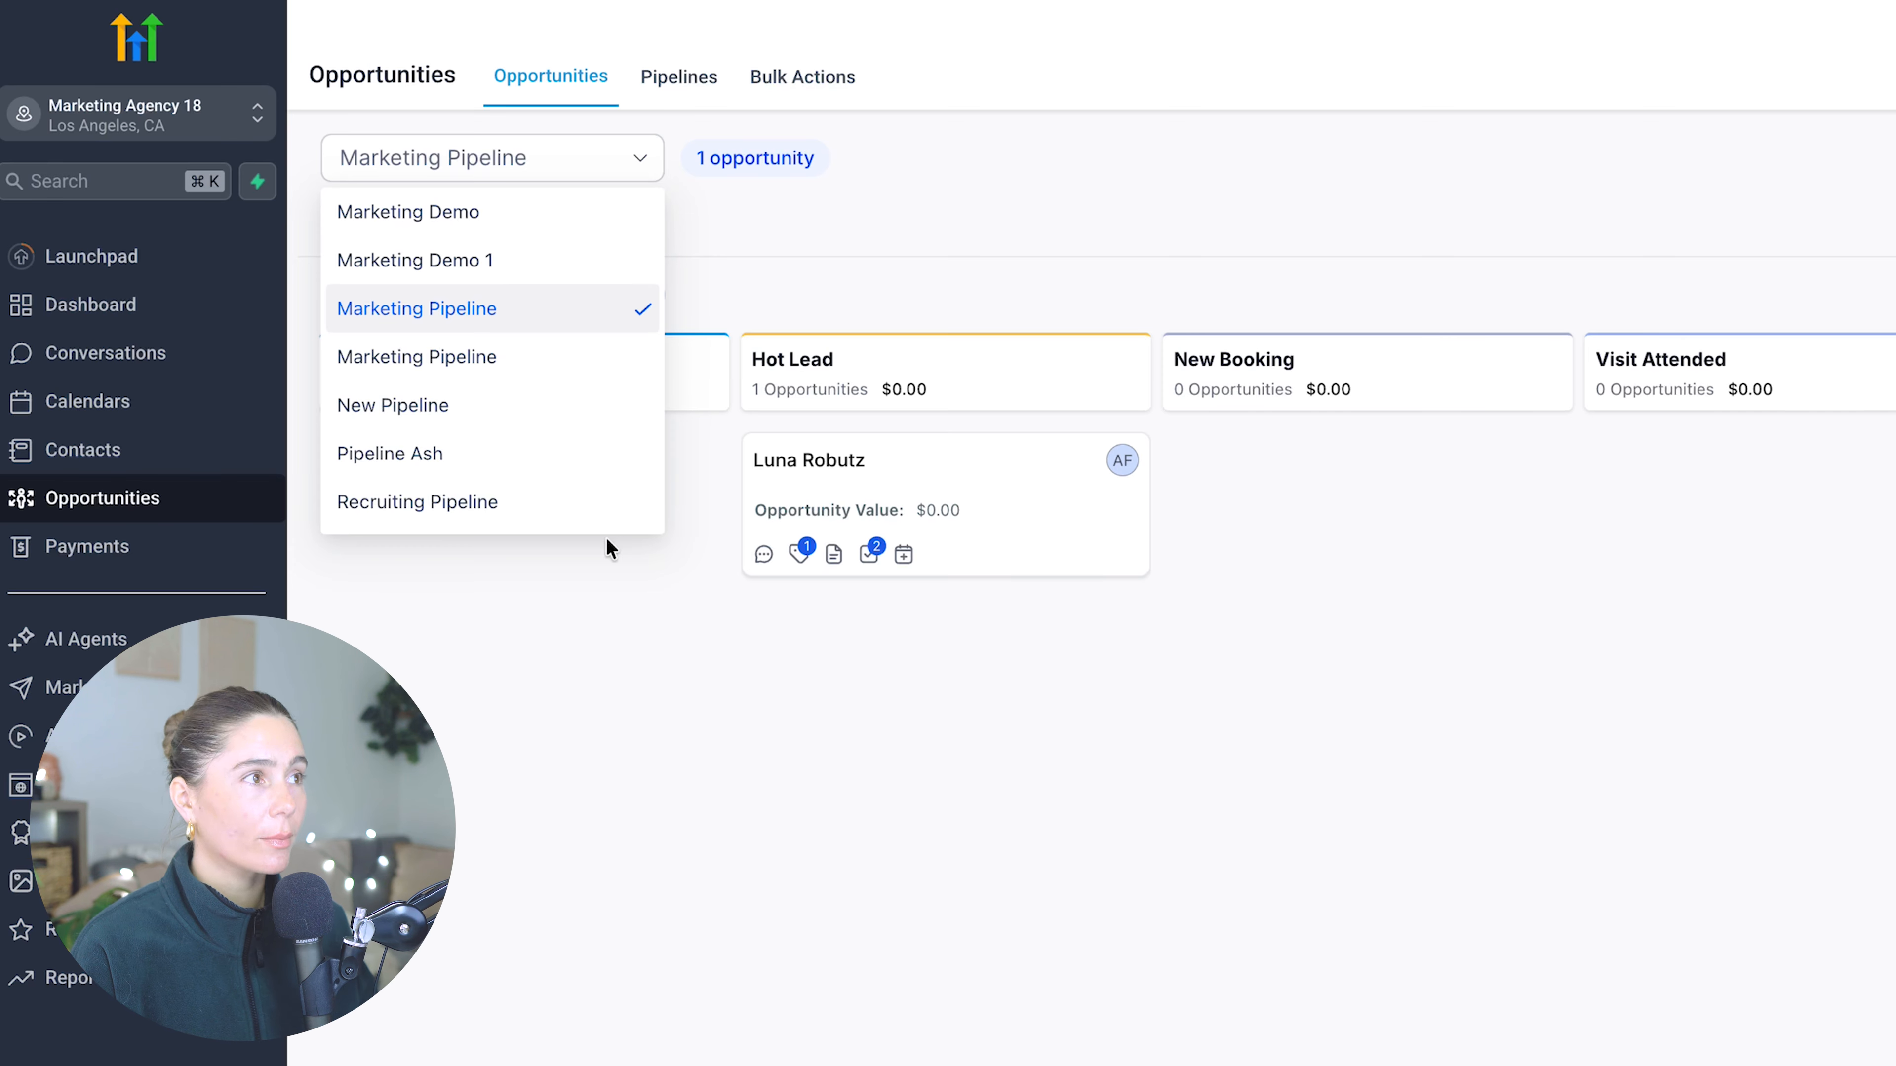
pyautogui.click(1481, 510)
pyautogui.hscroll(4, 1481, 510)
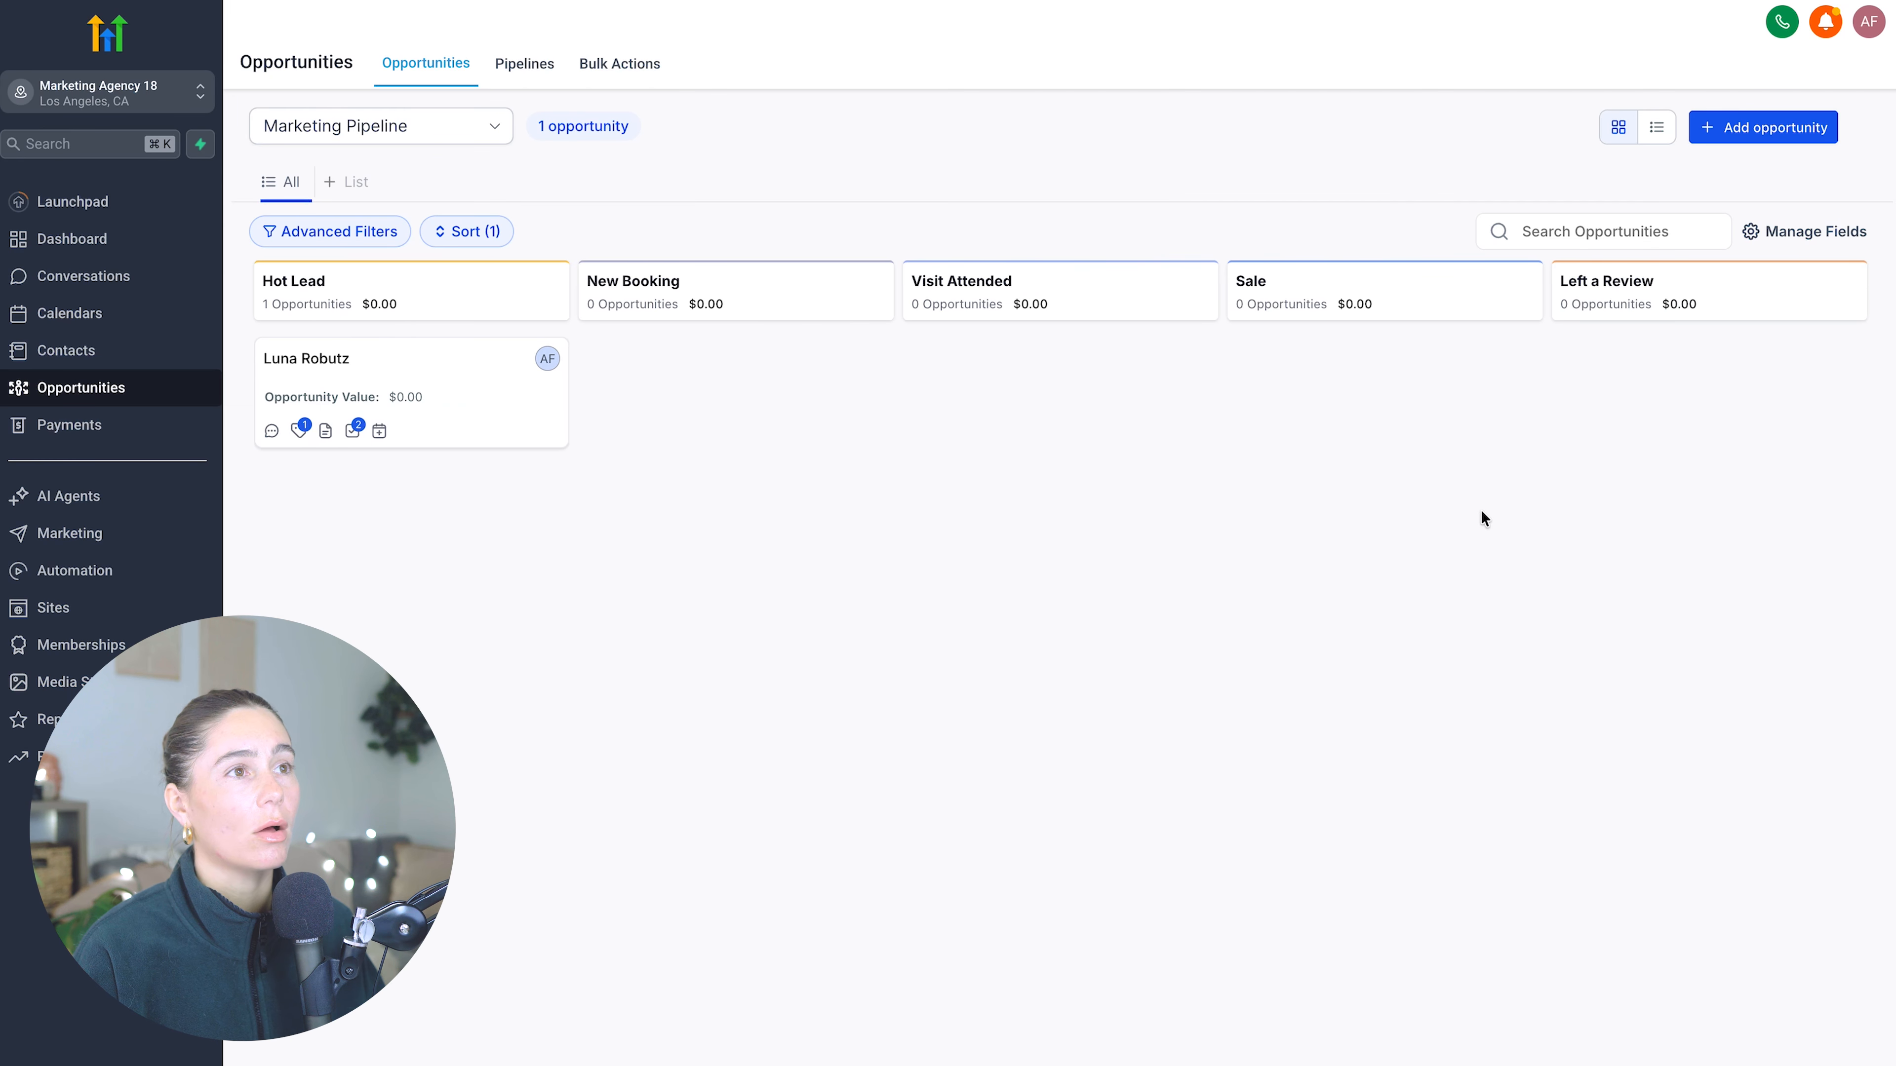
pyautogui.hscroll(-2, 1481, 510)
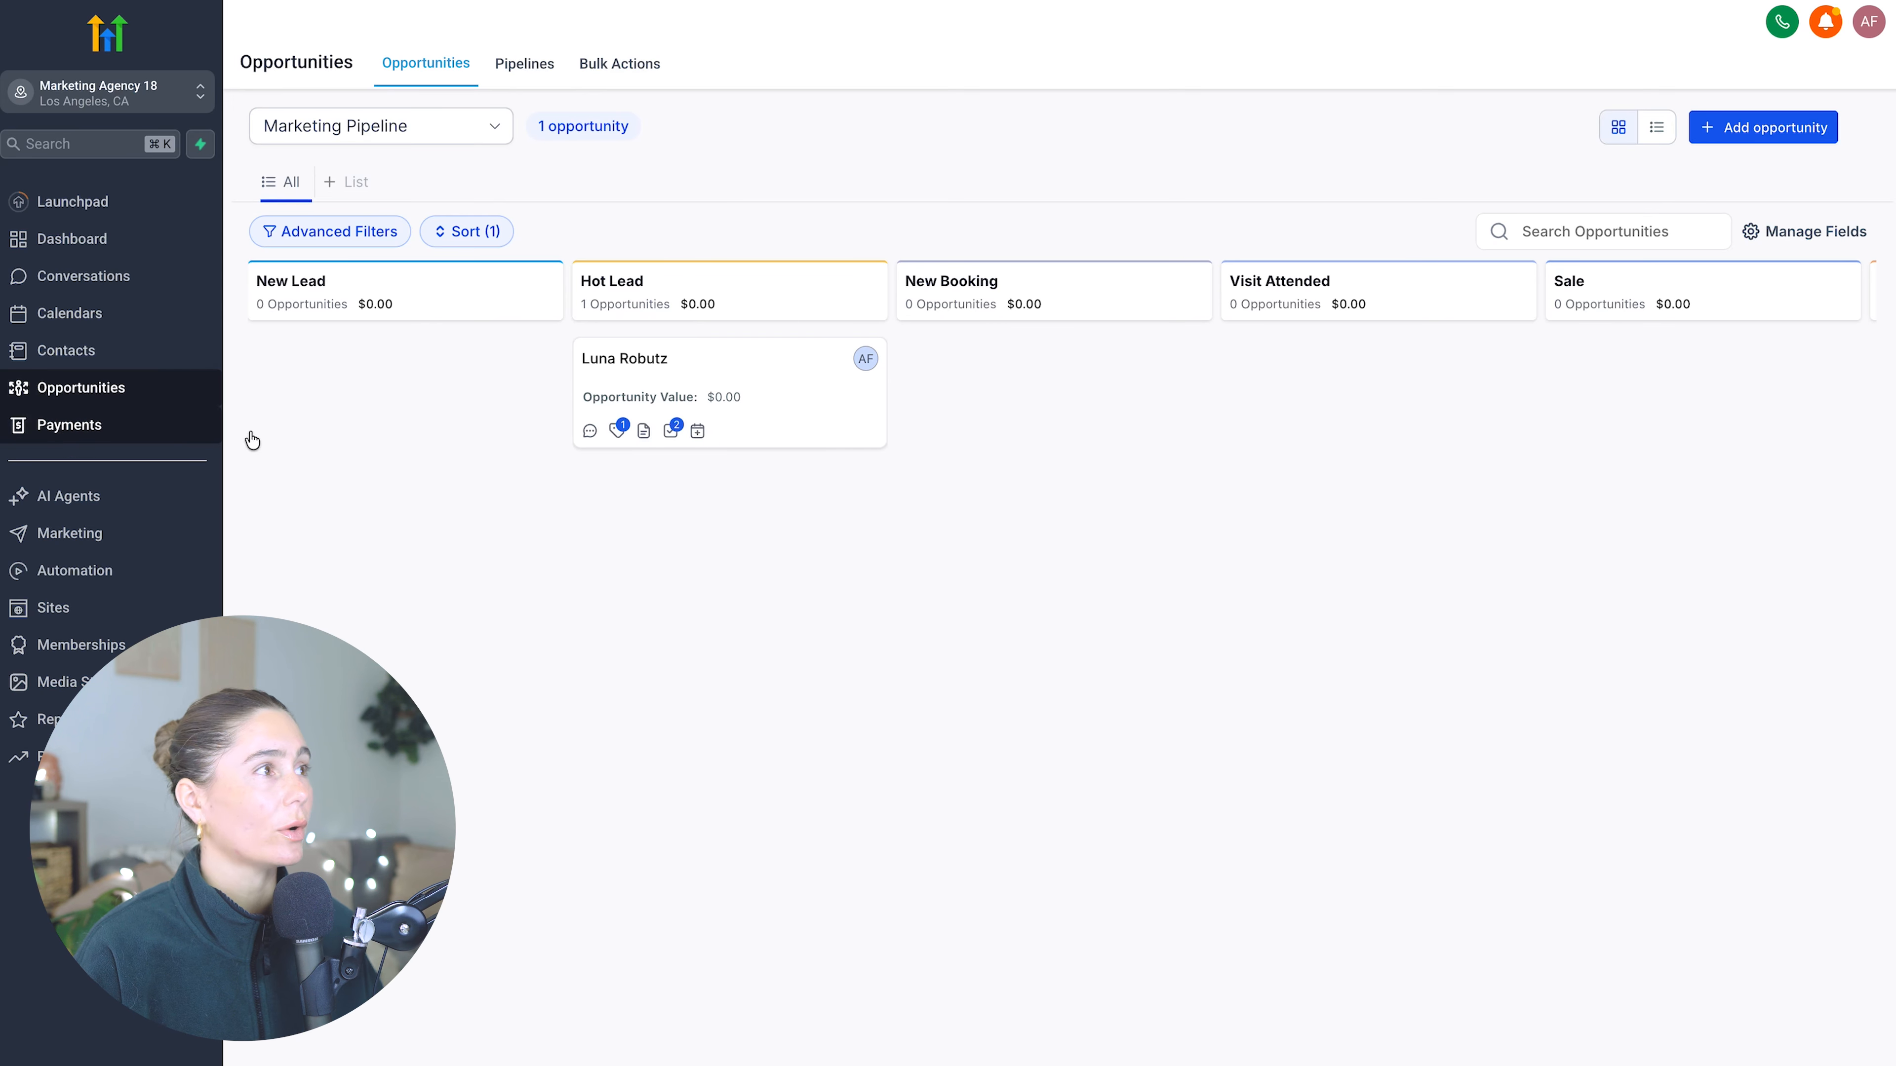
# - Open Payments and look over the invoice summary, the Products menu and the invoice date filter
pyautogui.click(92, 427)
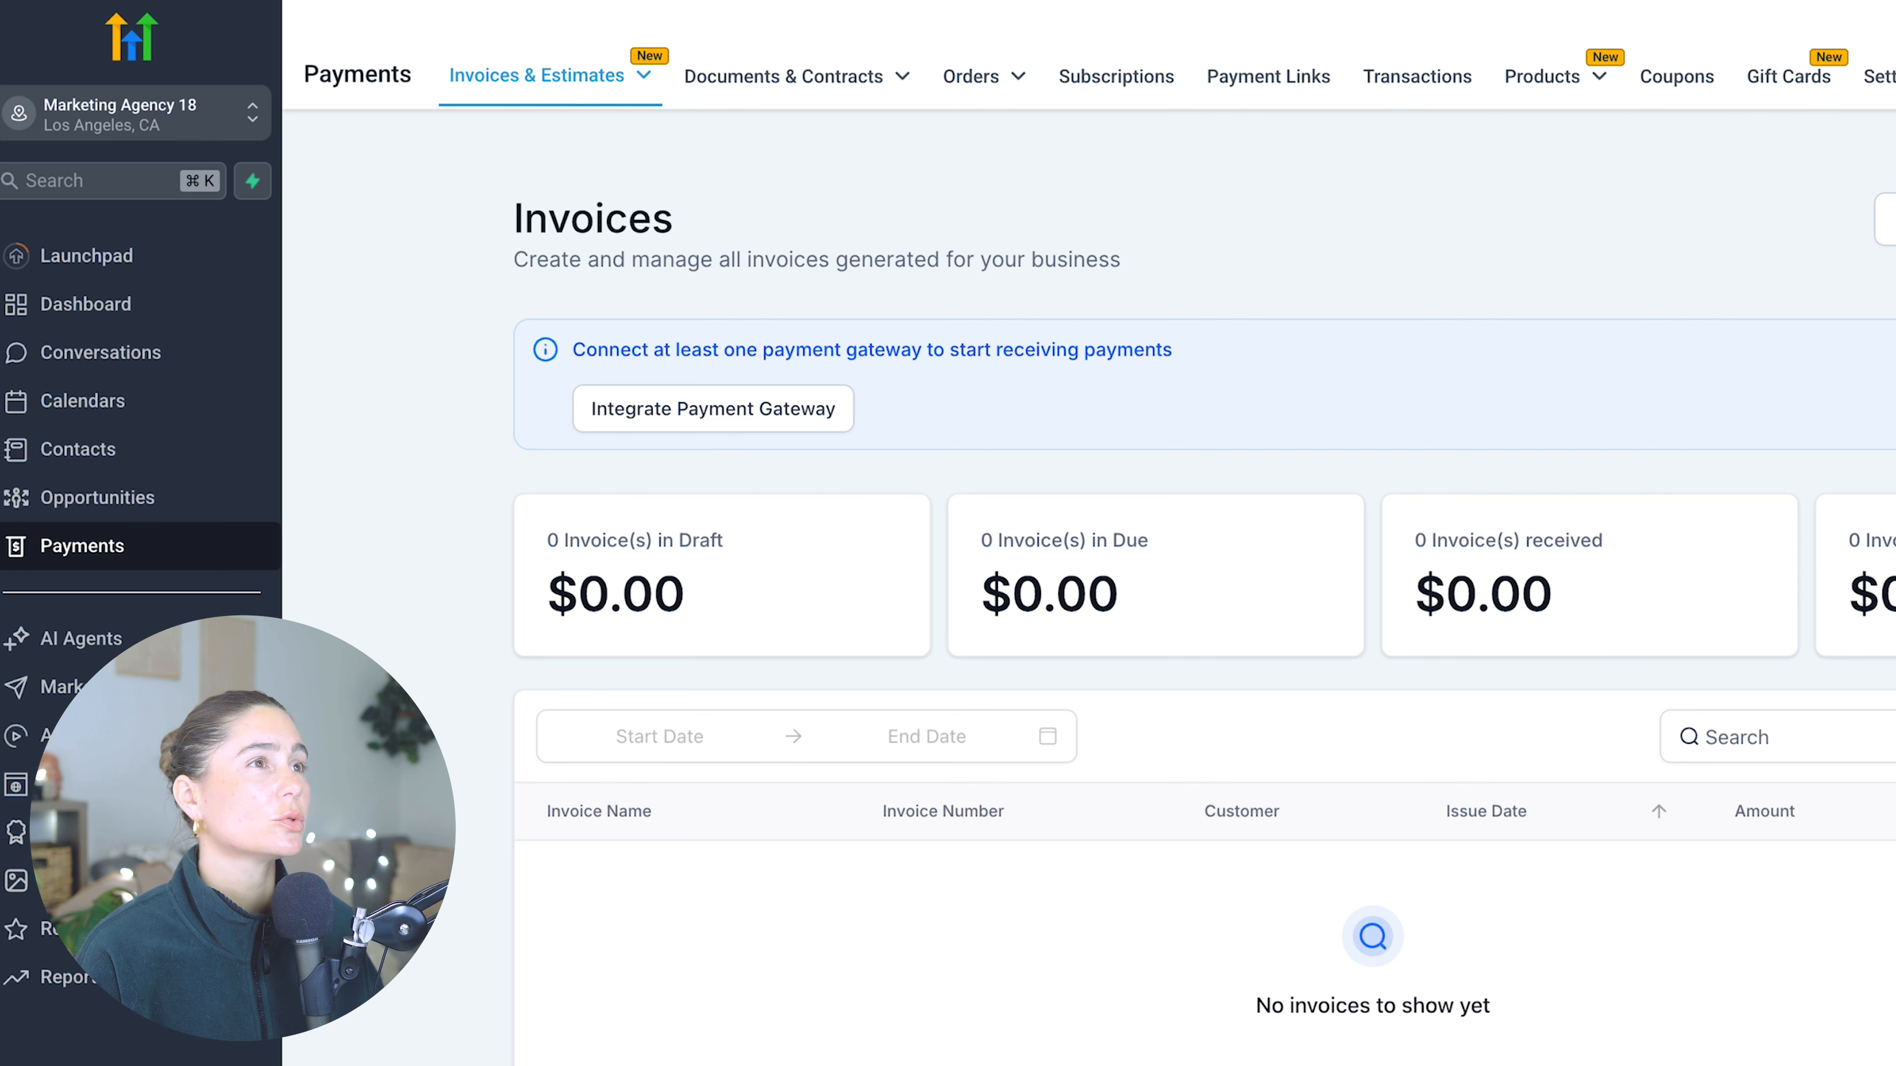
pyautogui.click(1605, 82)
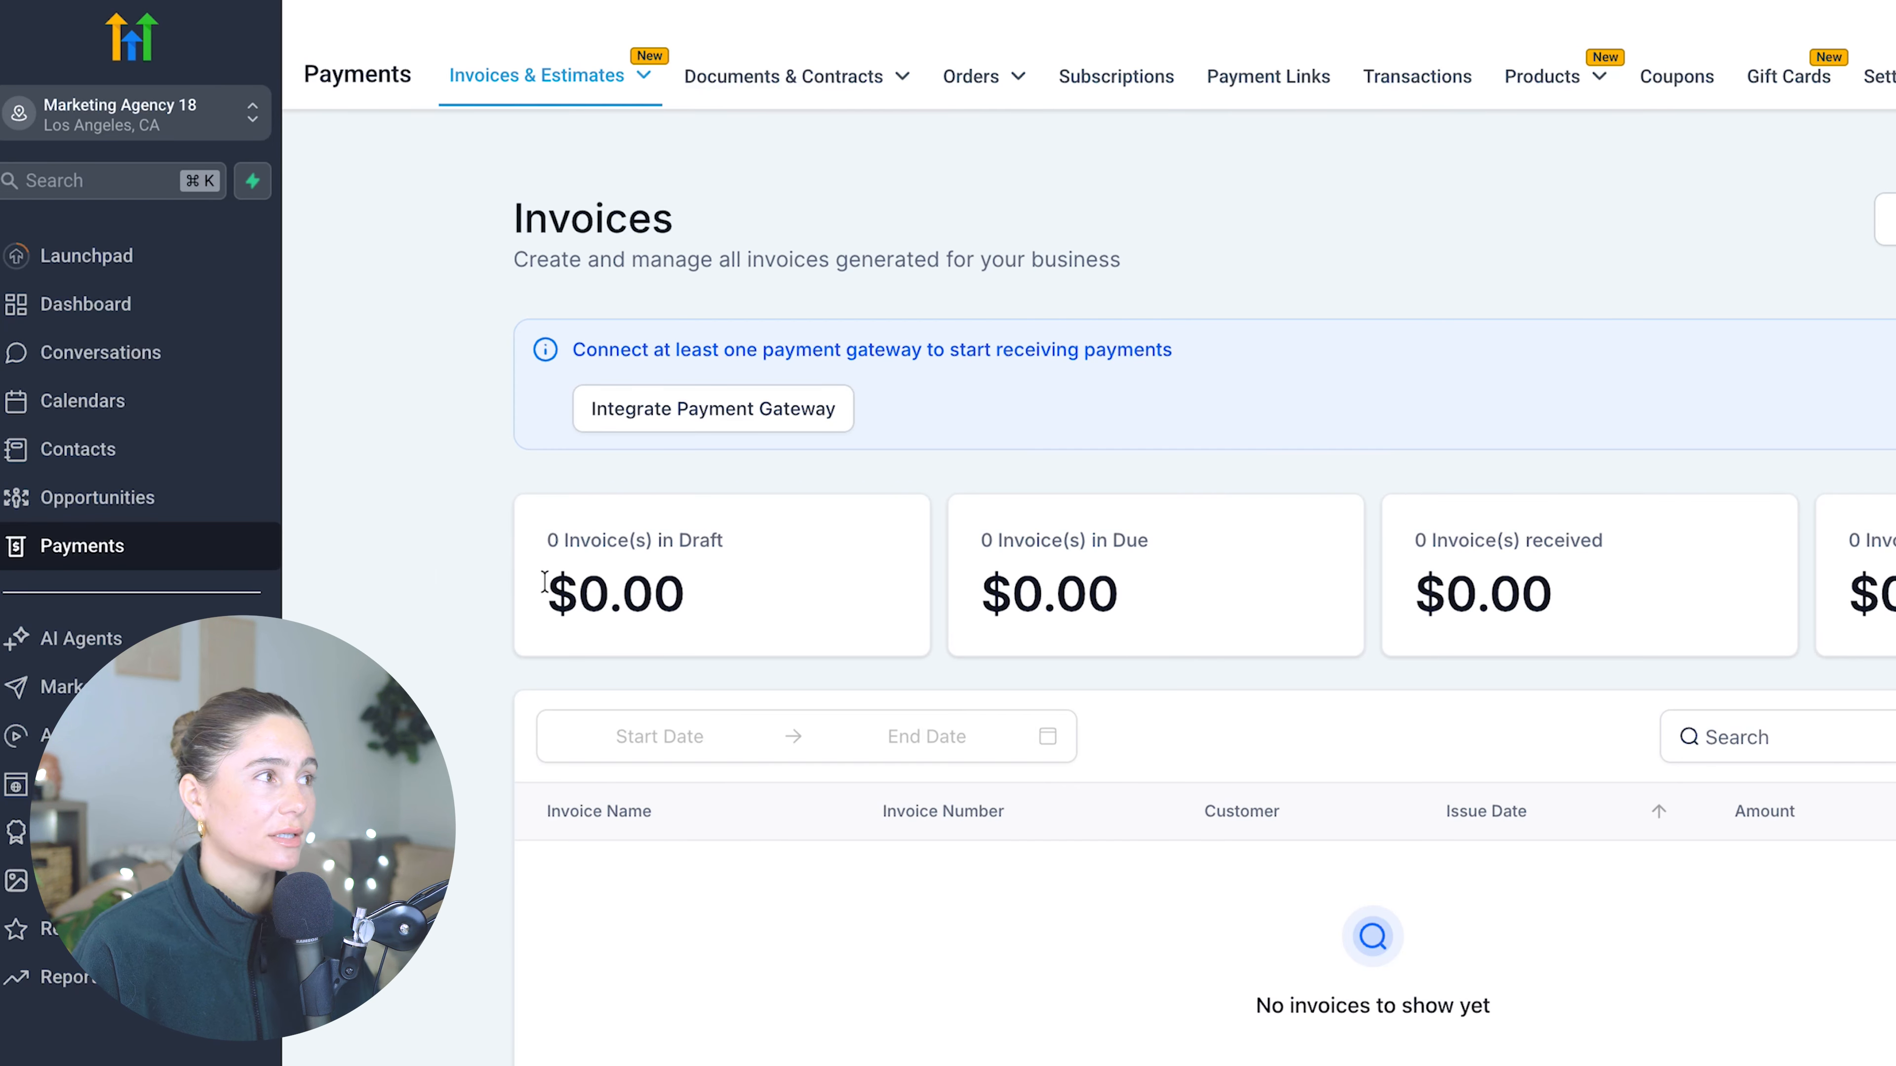
pyautogui.click(588, 725)
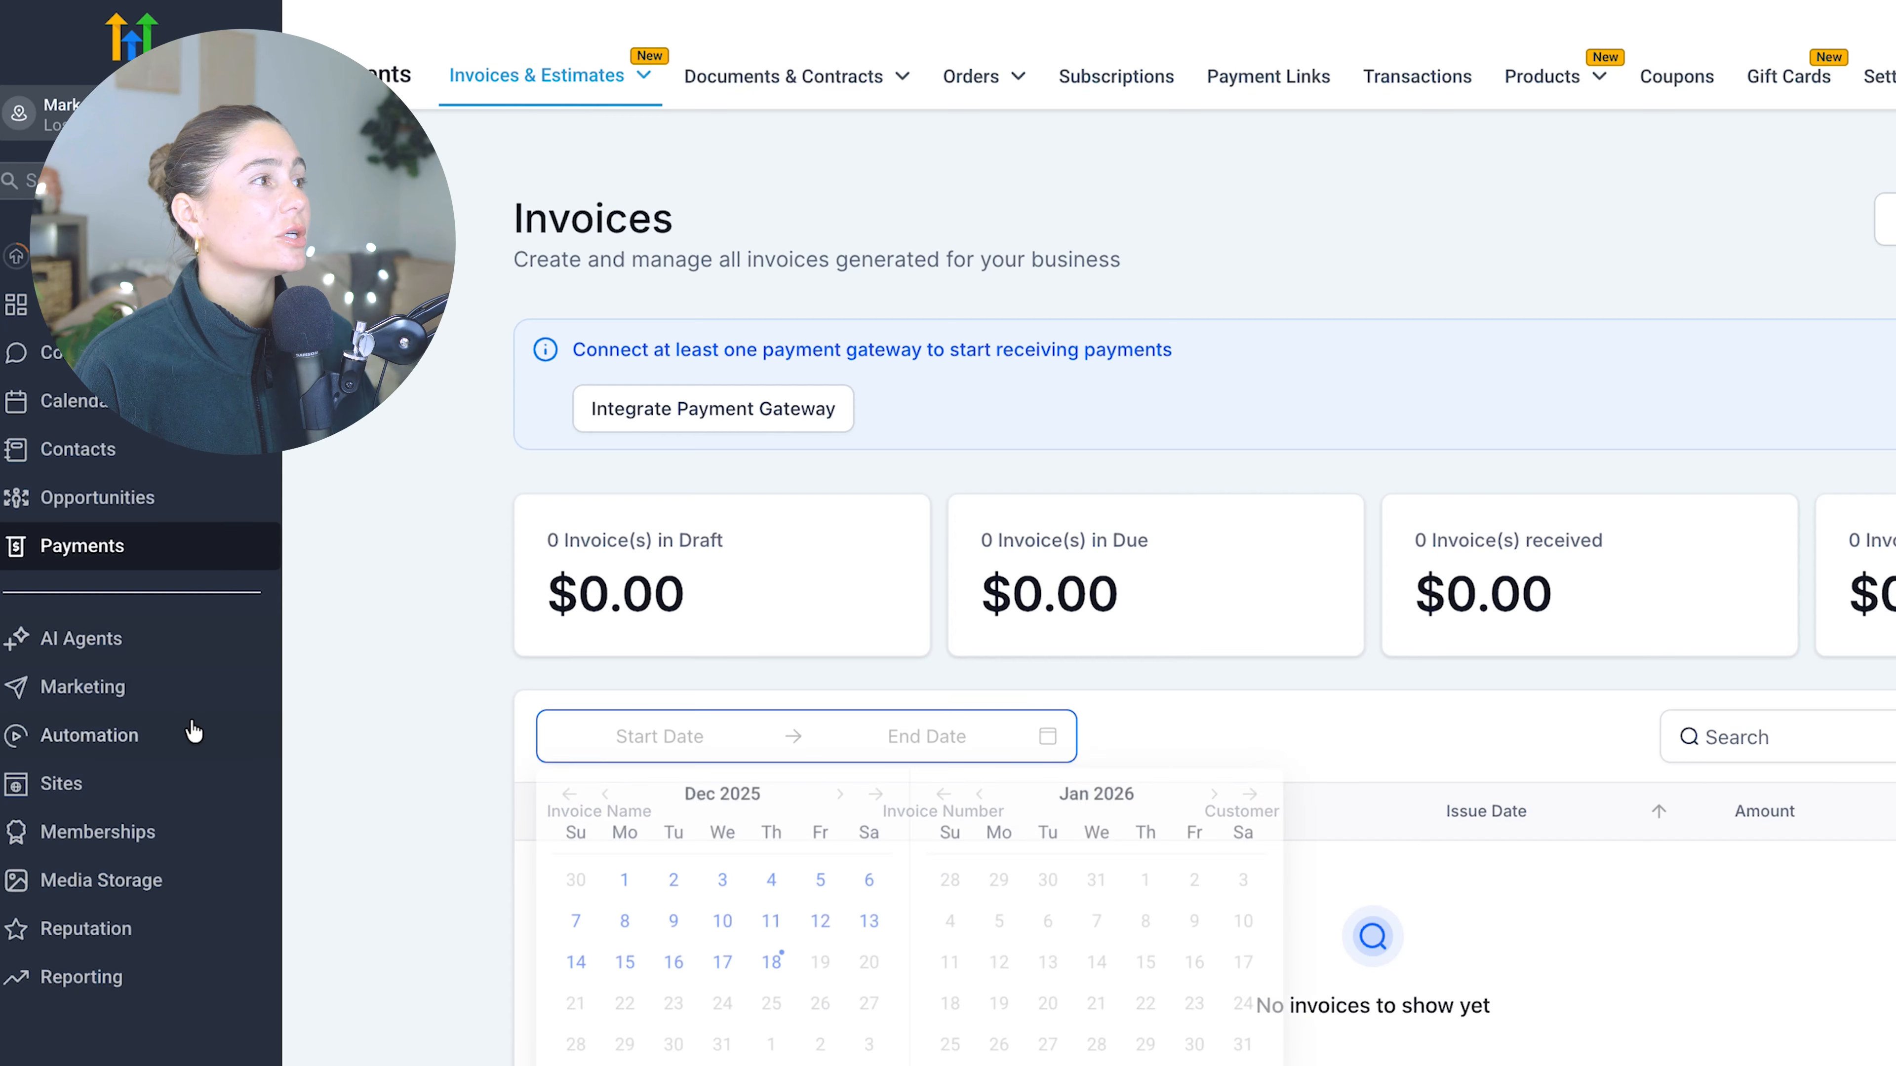
# - Look through the Marketing, Automation and Sites sections, ending on the Websites list
pyautogui.click(131, 708)
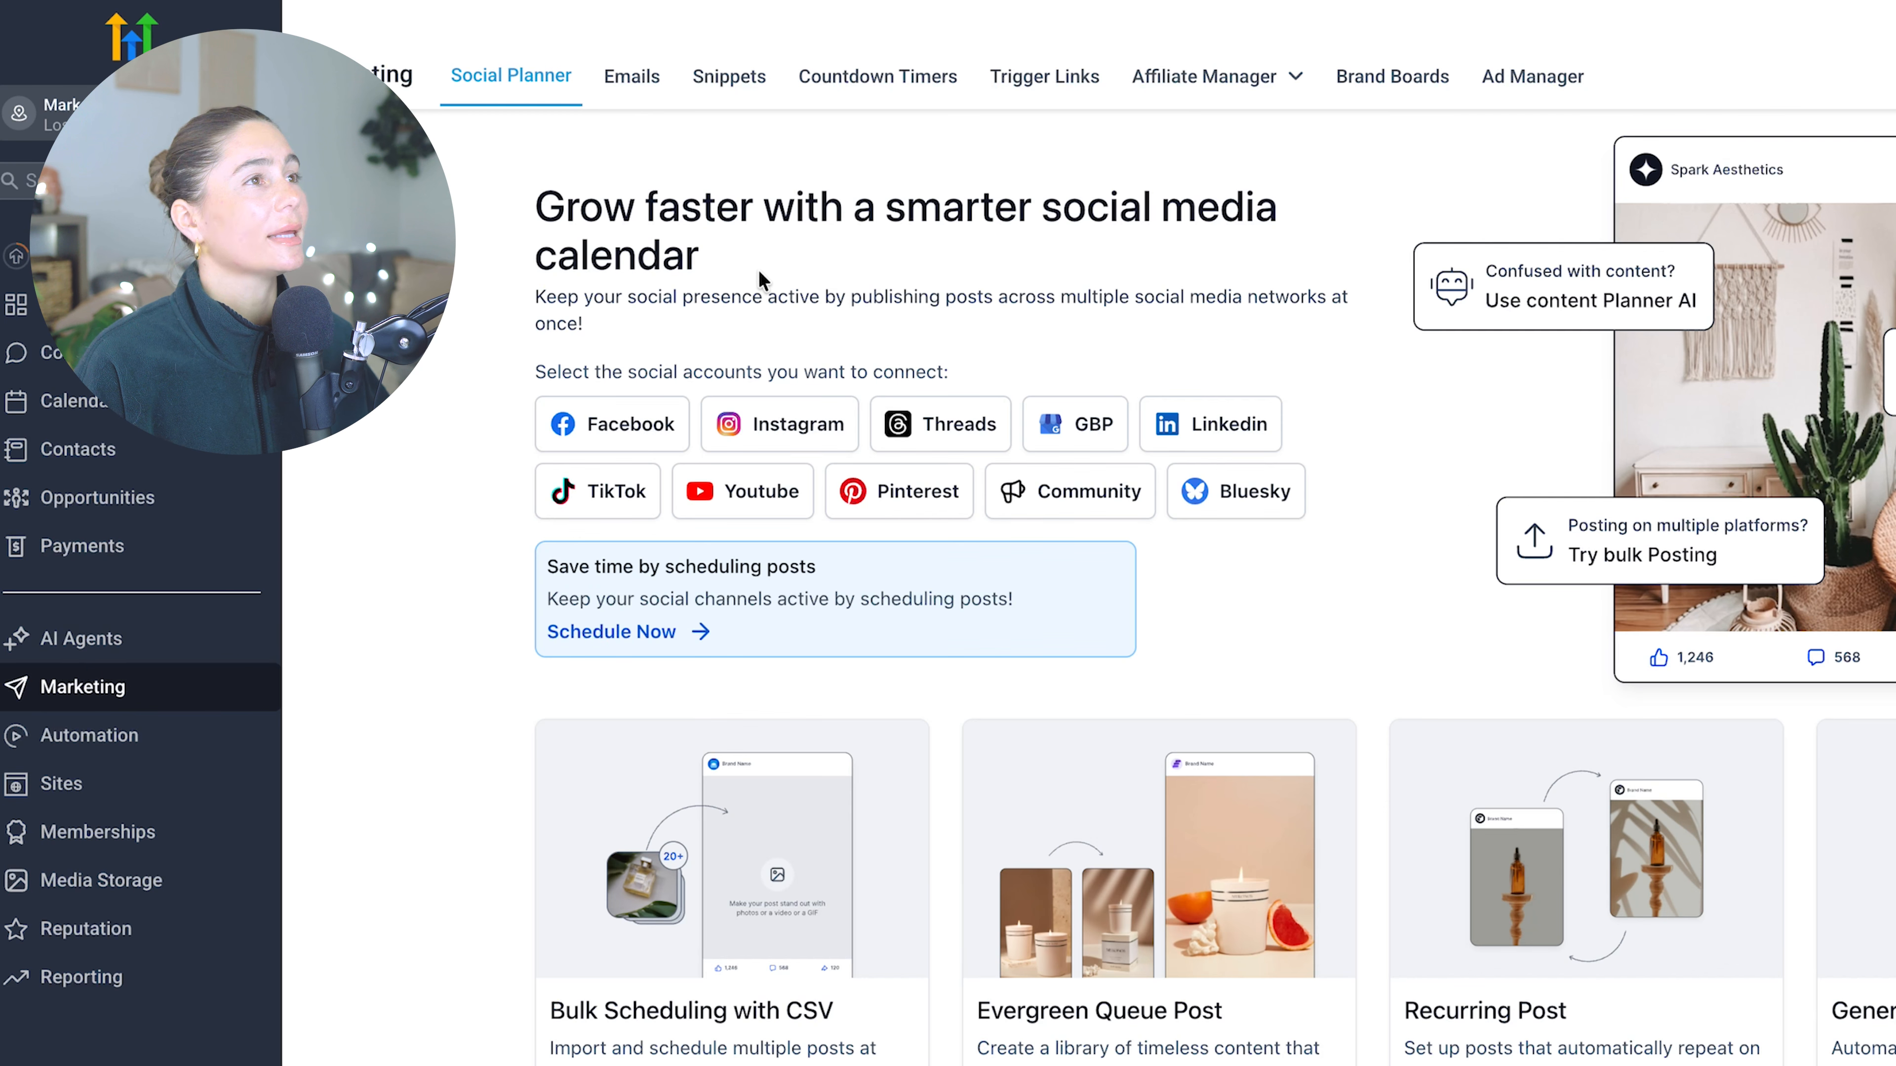
pyautogui.click(159, 753)
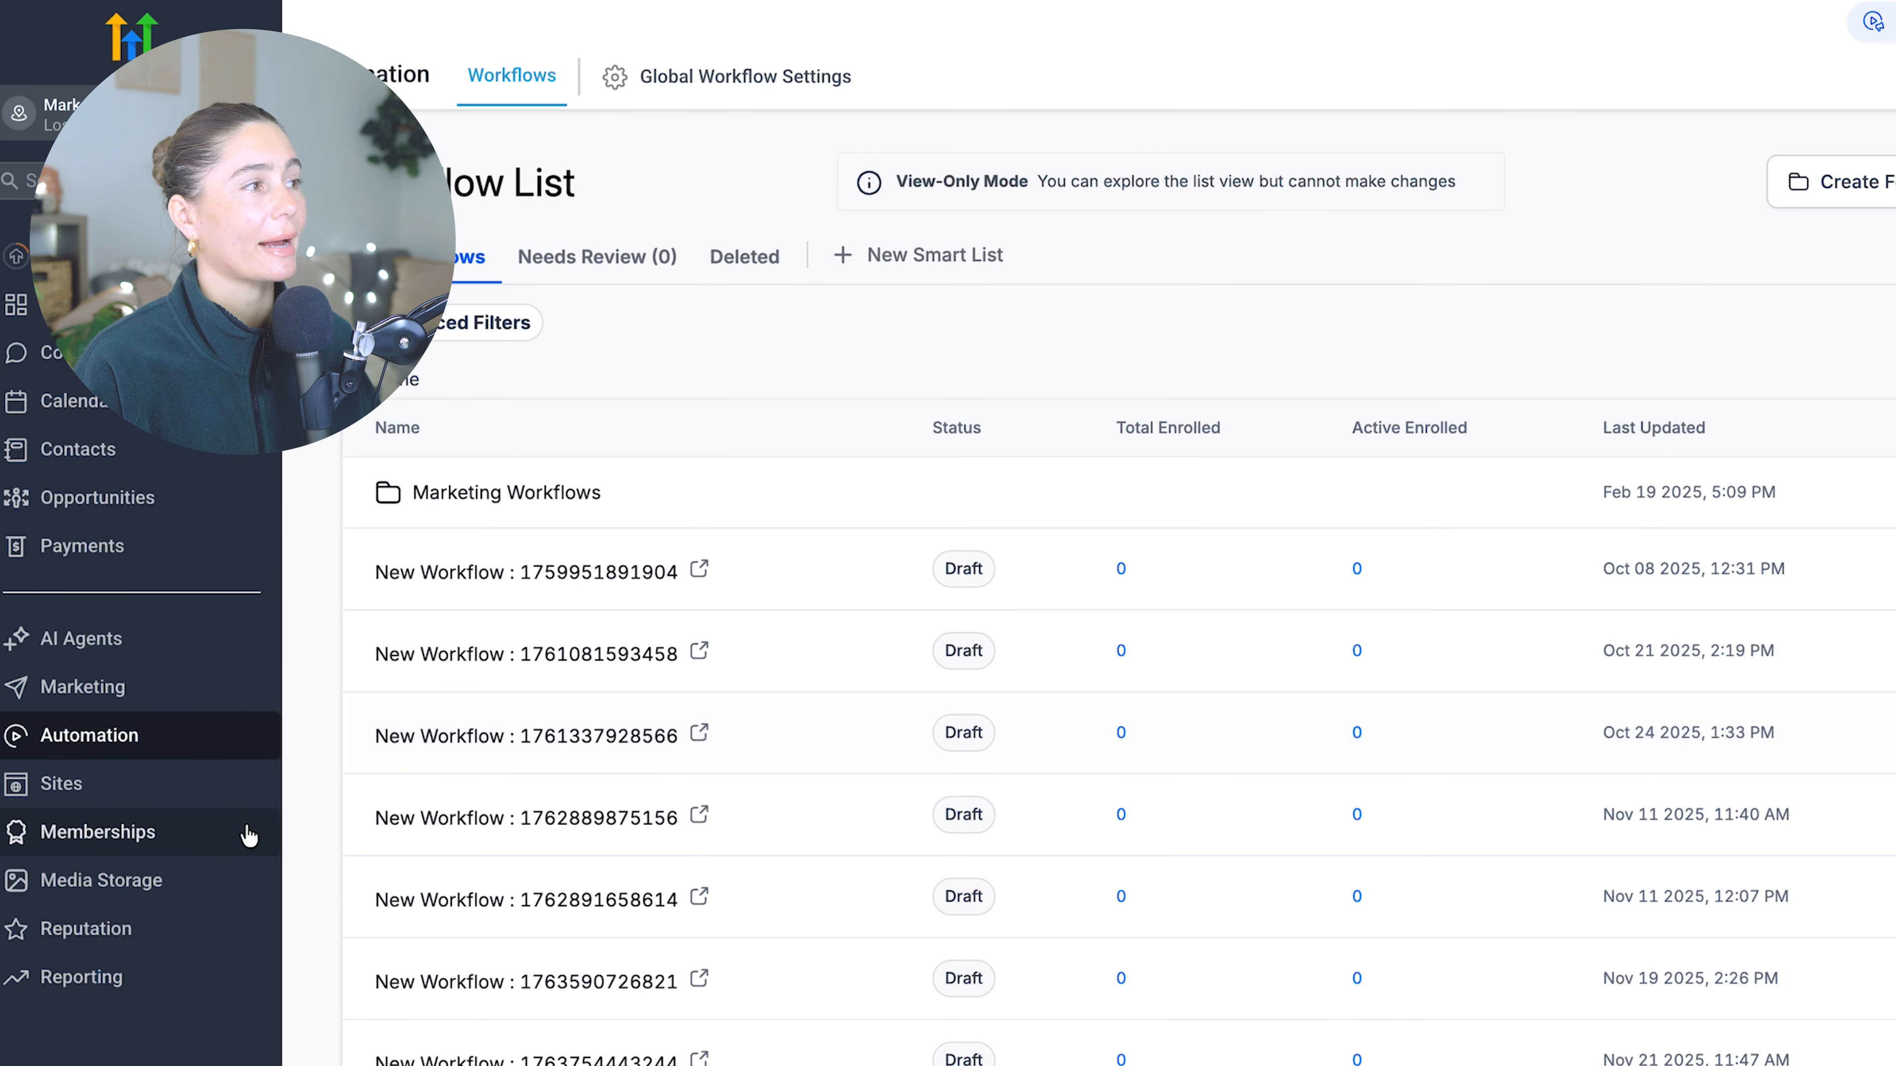
pyautogui.click(53, 783)
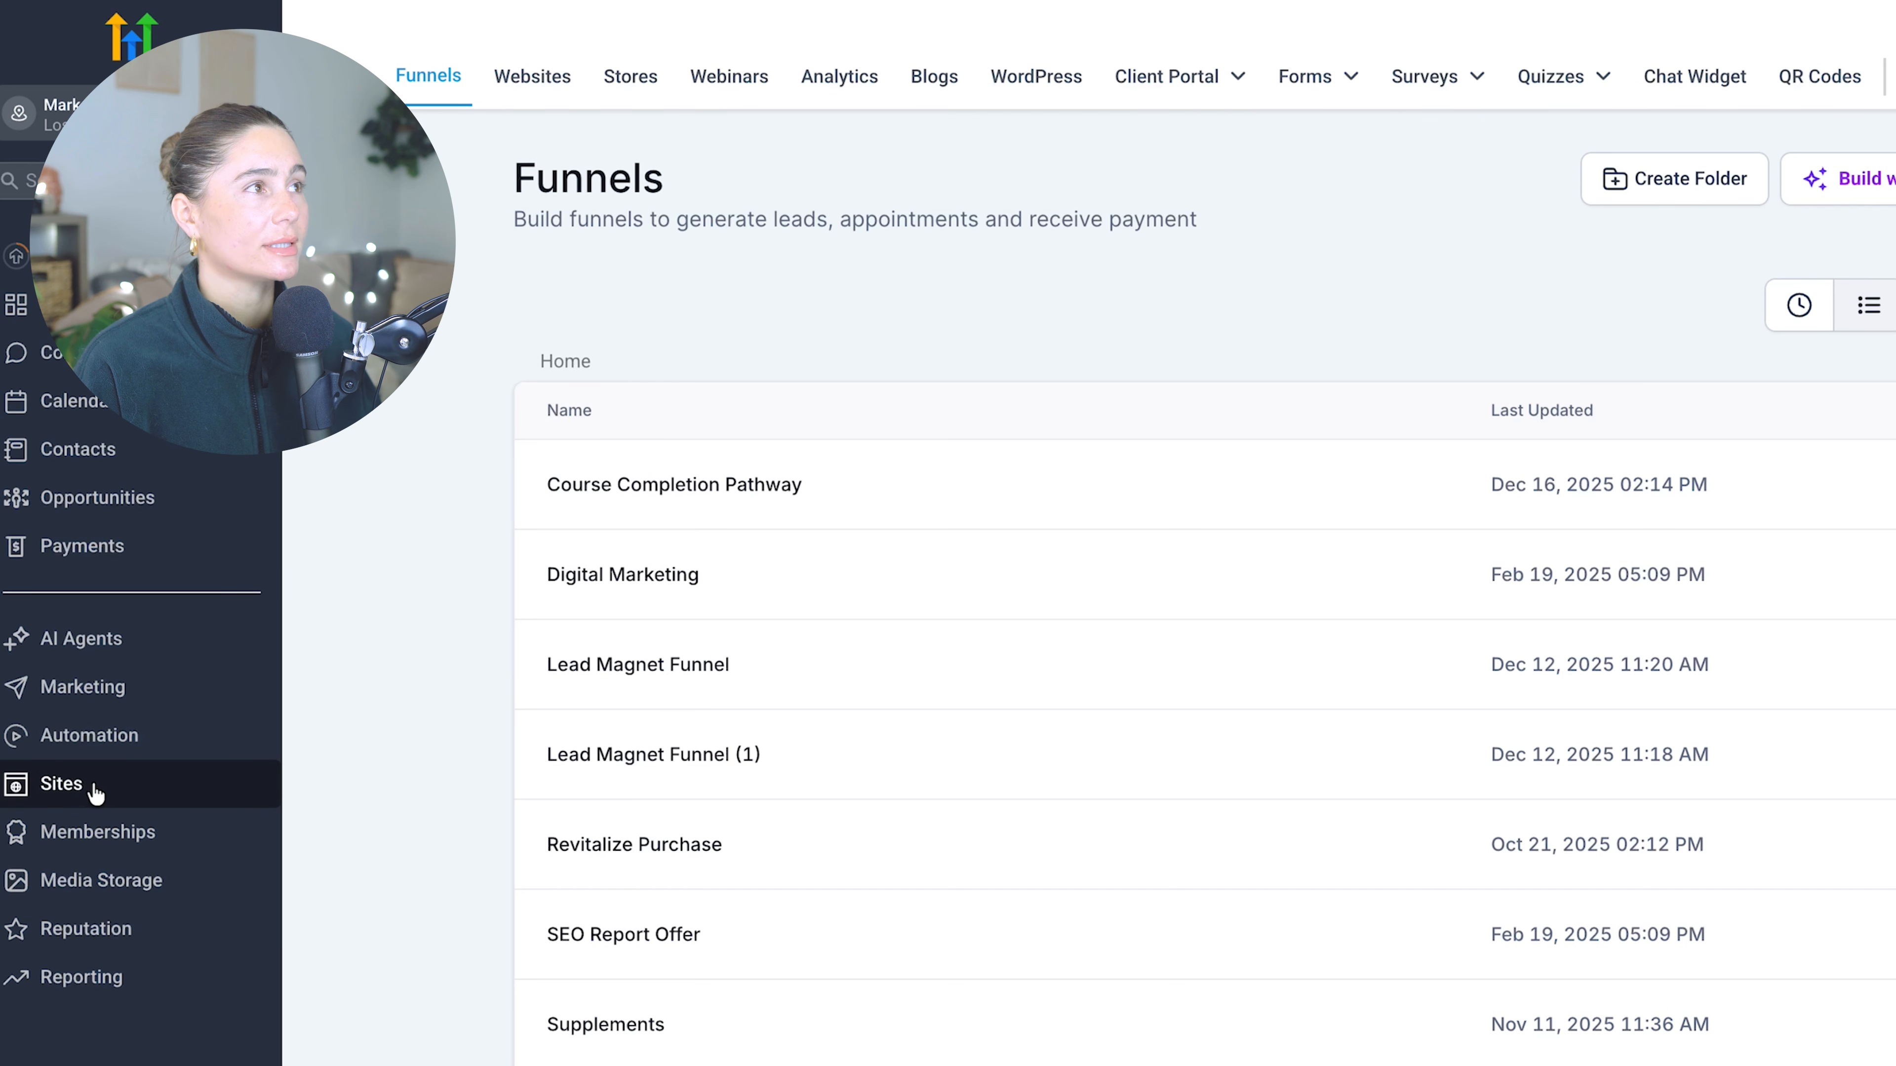
pyautogui.click(516, 102)
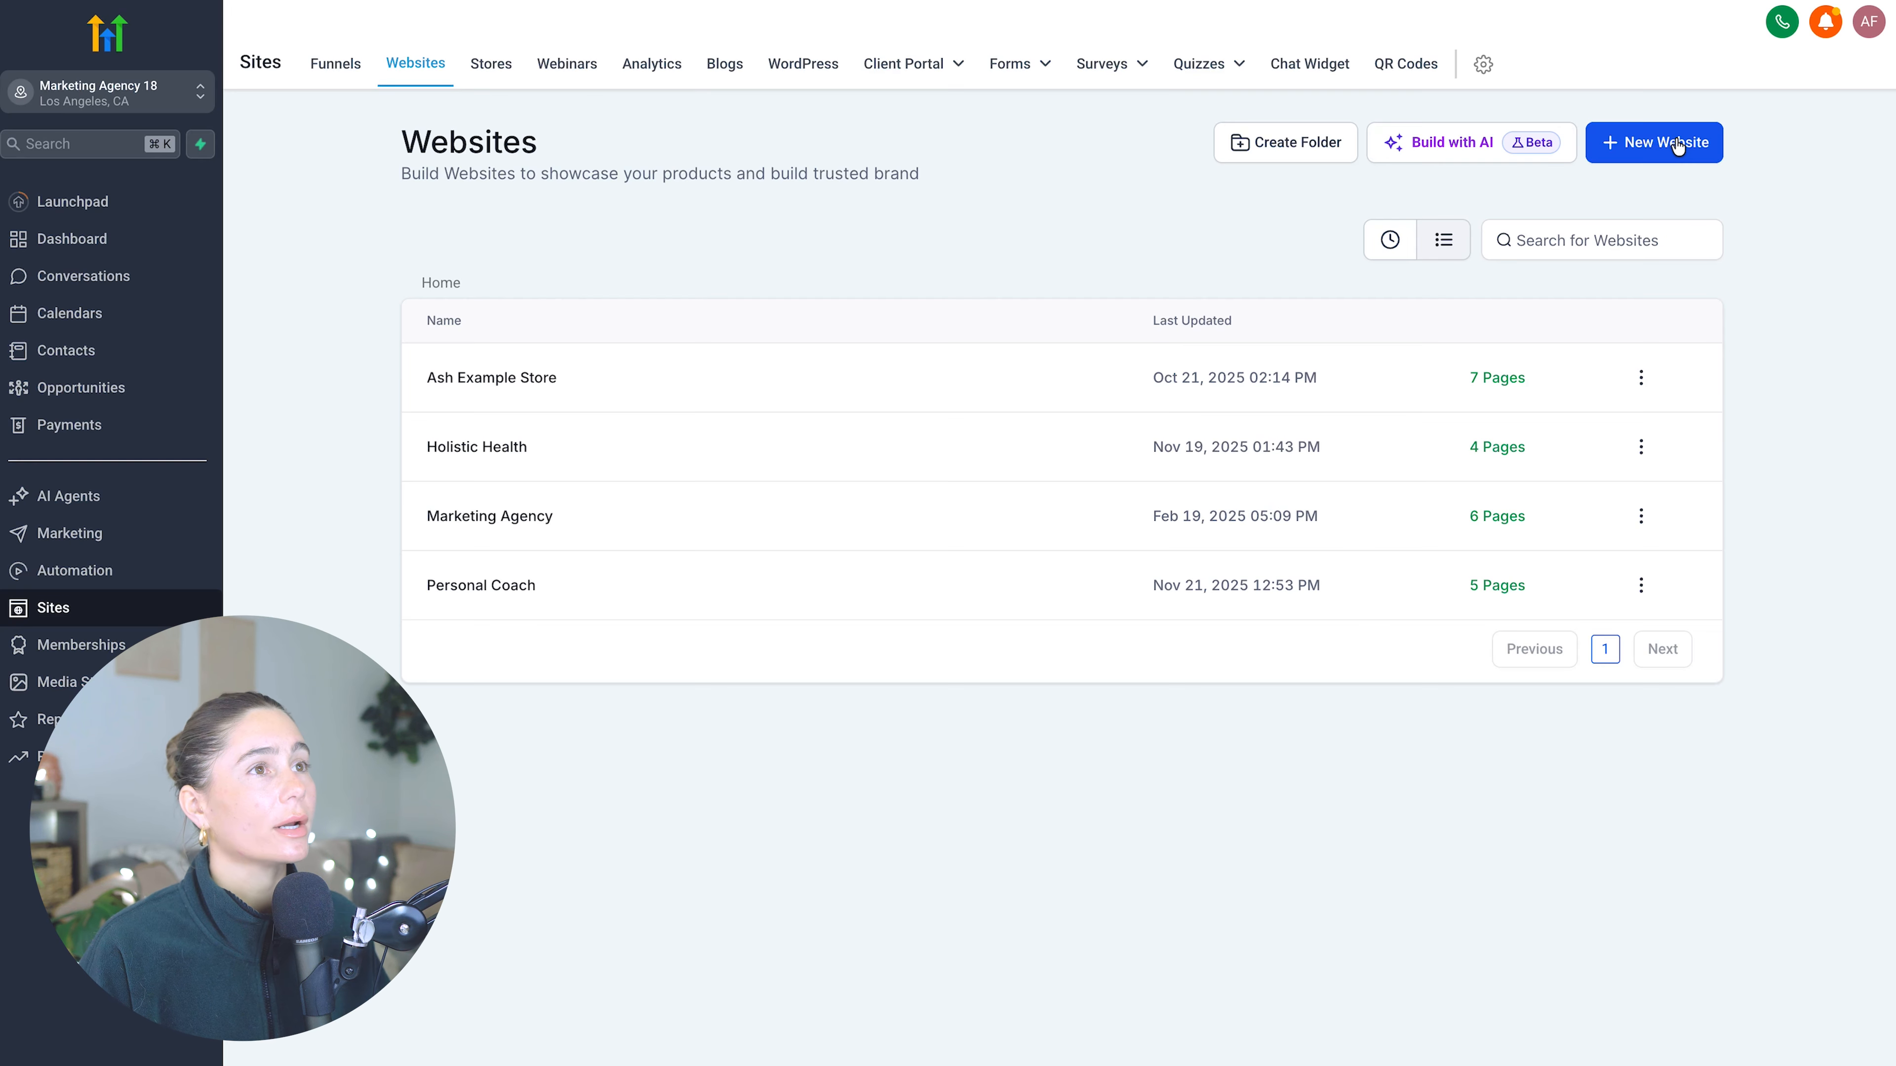
# - Start creating a new website from templates rather than from blank
pyautogui.click(1680, 140)
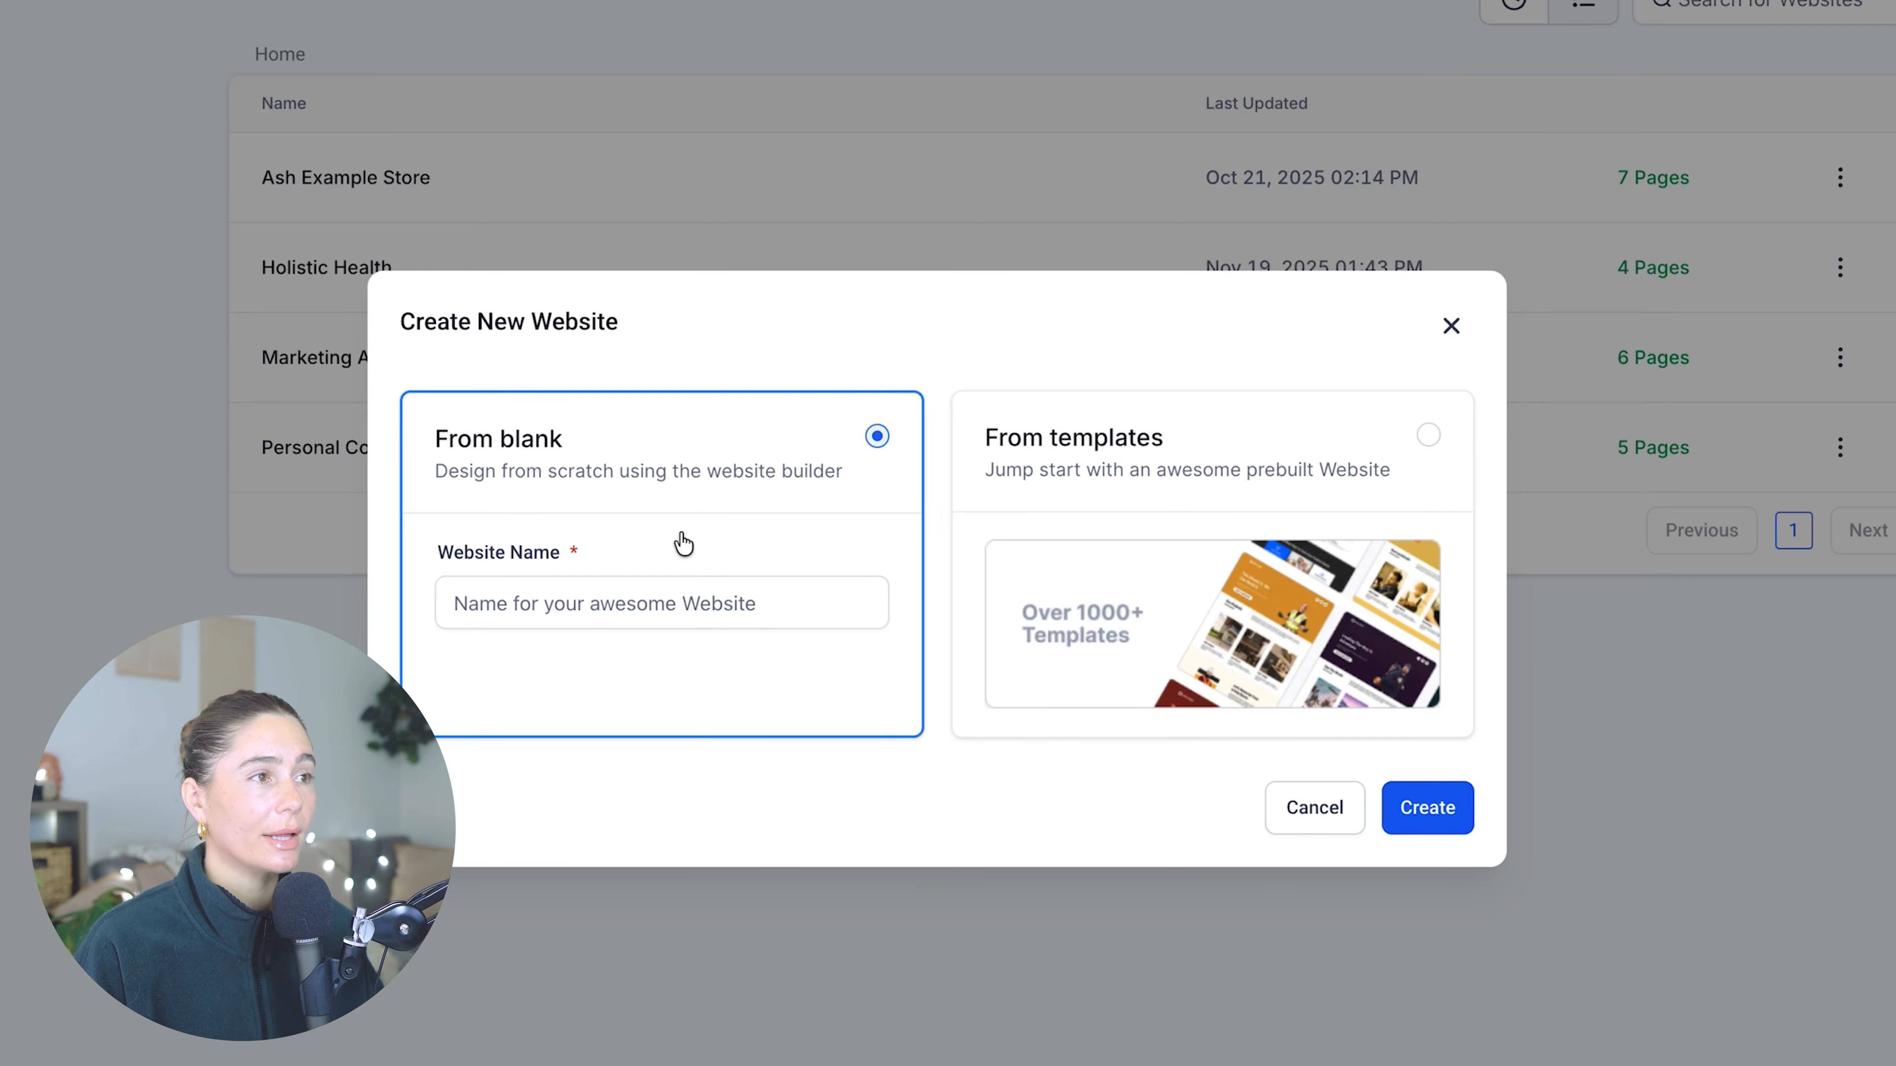
pyautogui.click(1202, 515)
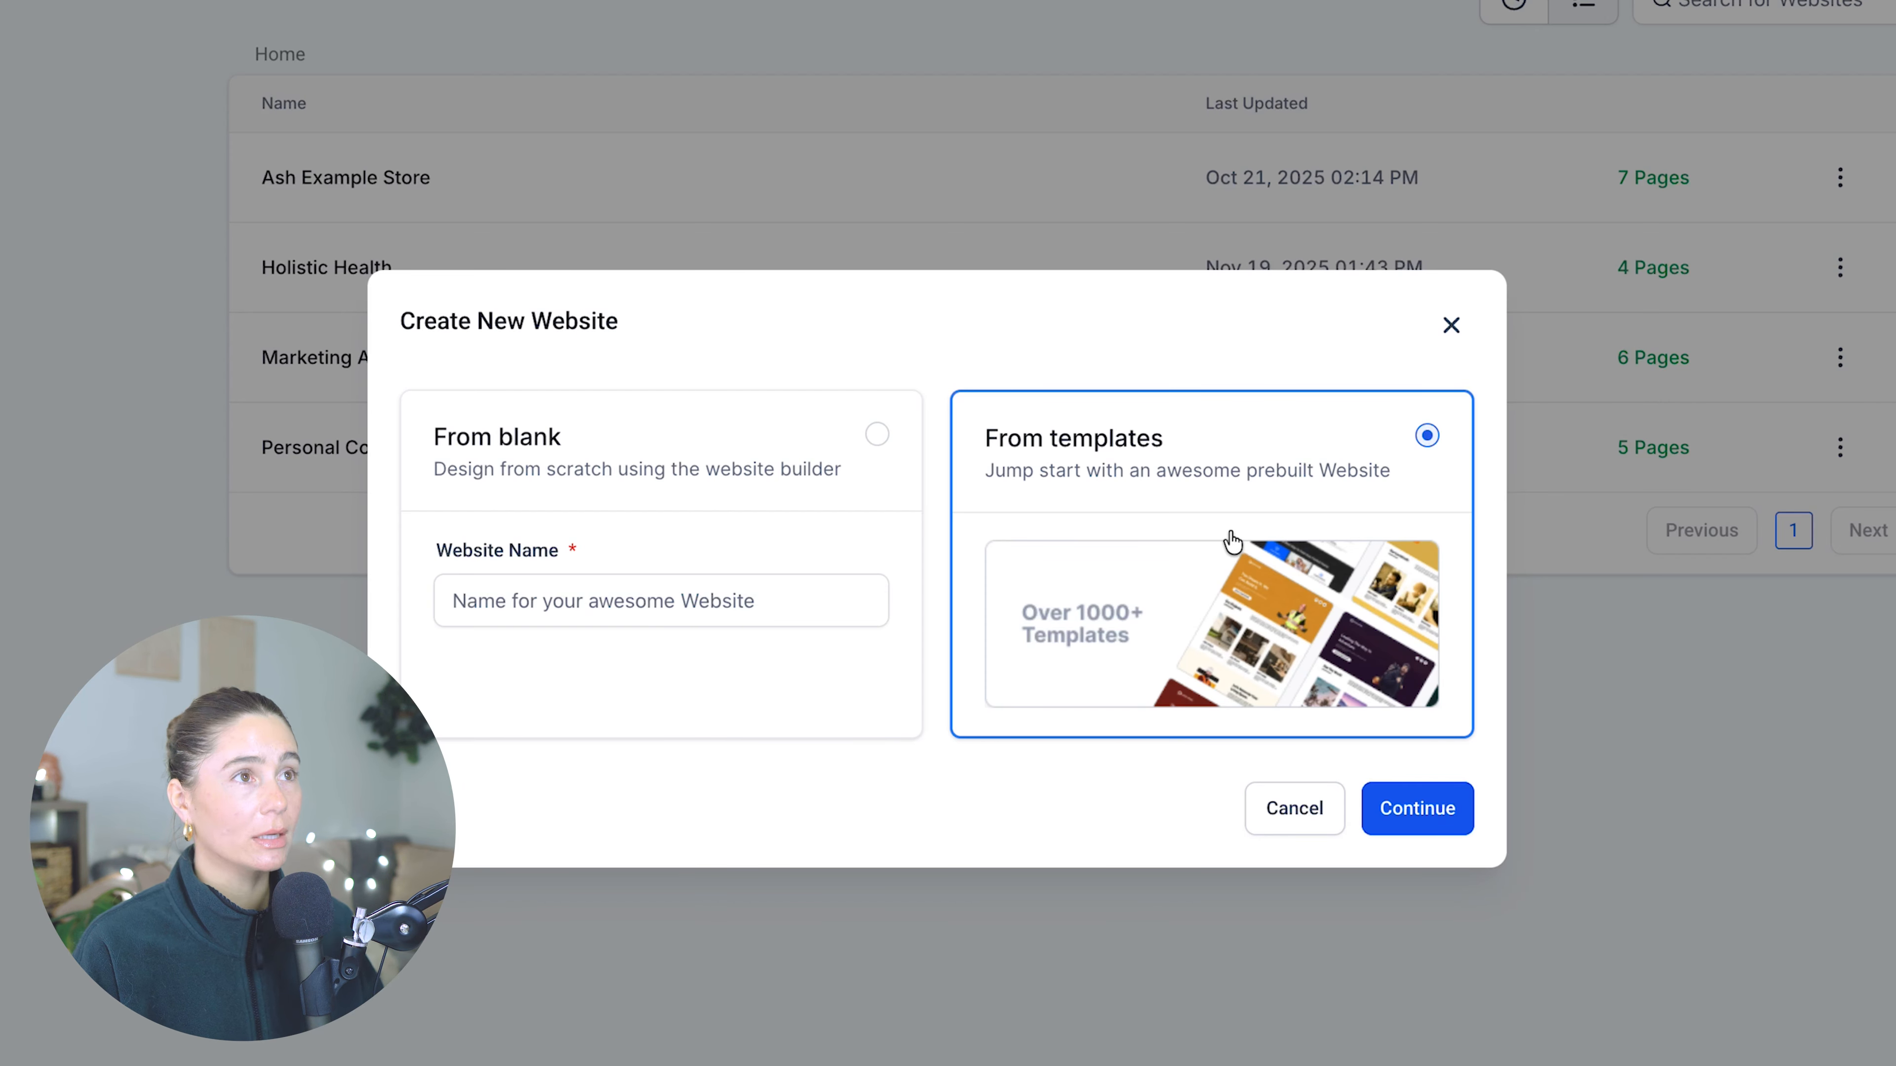
pyautogui.click(1437, 806)
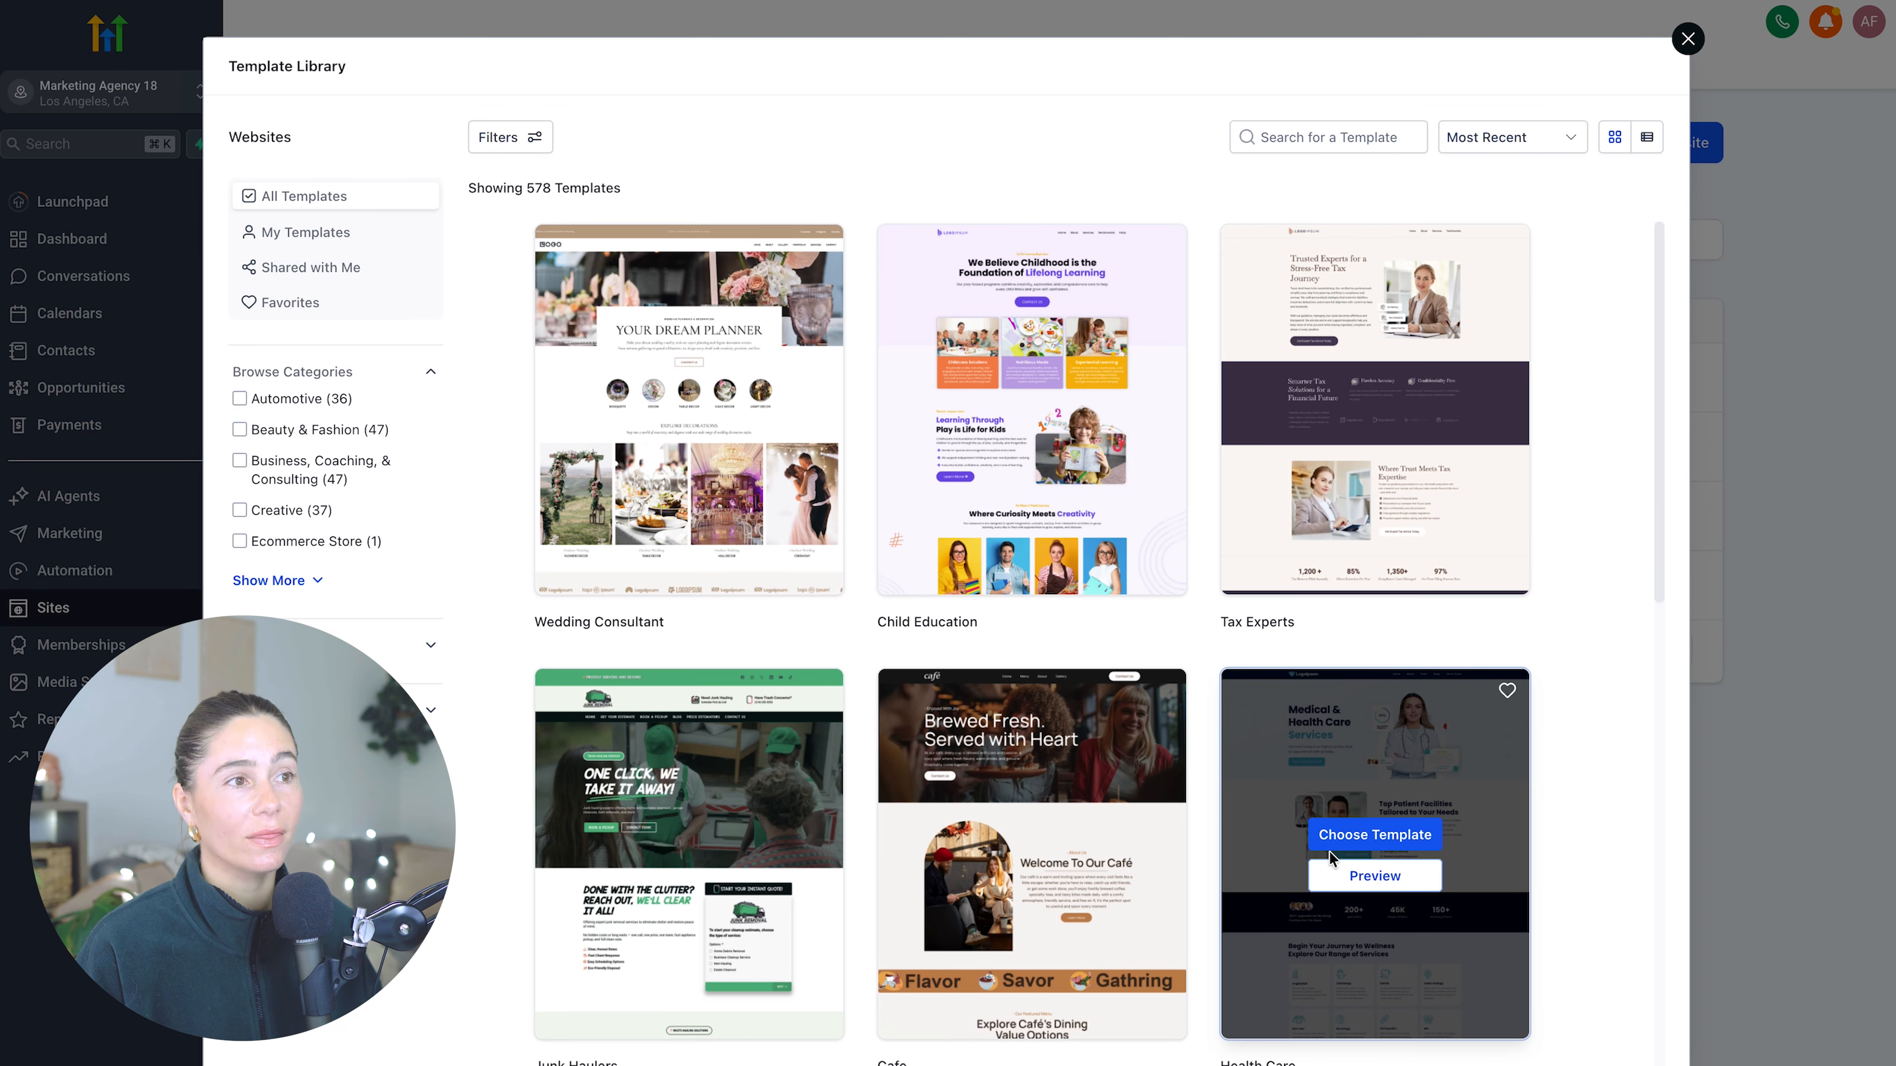
# - Browse the template library and filter it to the Health & Wellness category
pyautogui.scroll(-1, 1330, 857)
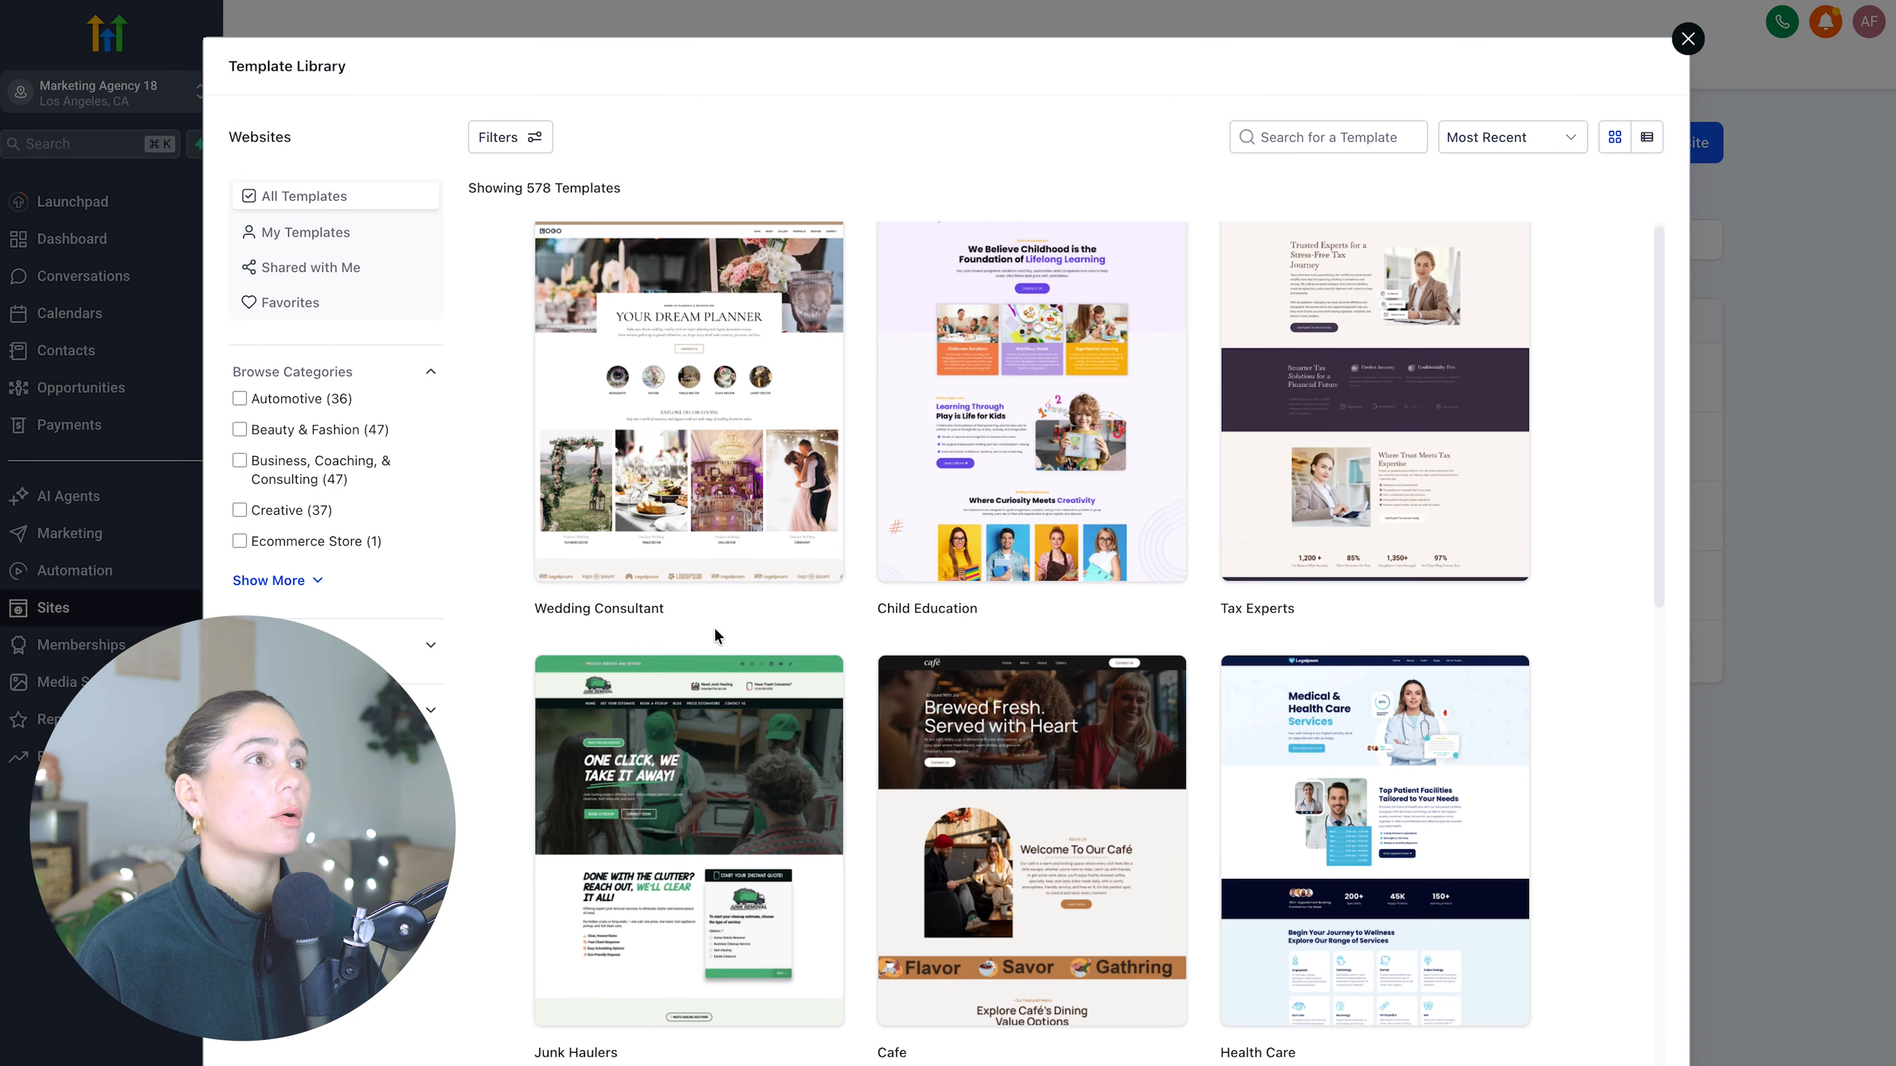
pyautogui.scroll(-5, 996, 720)
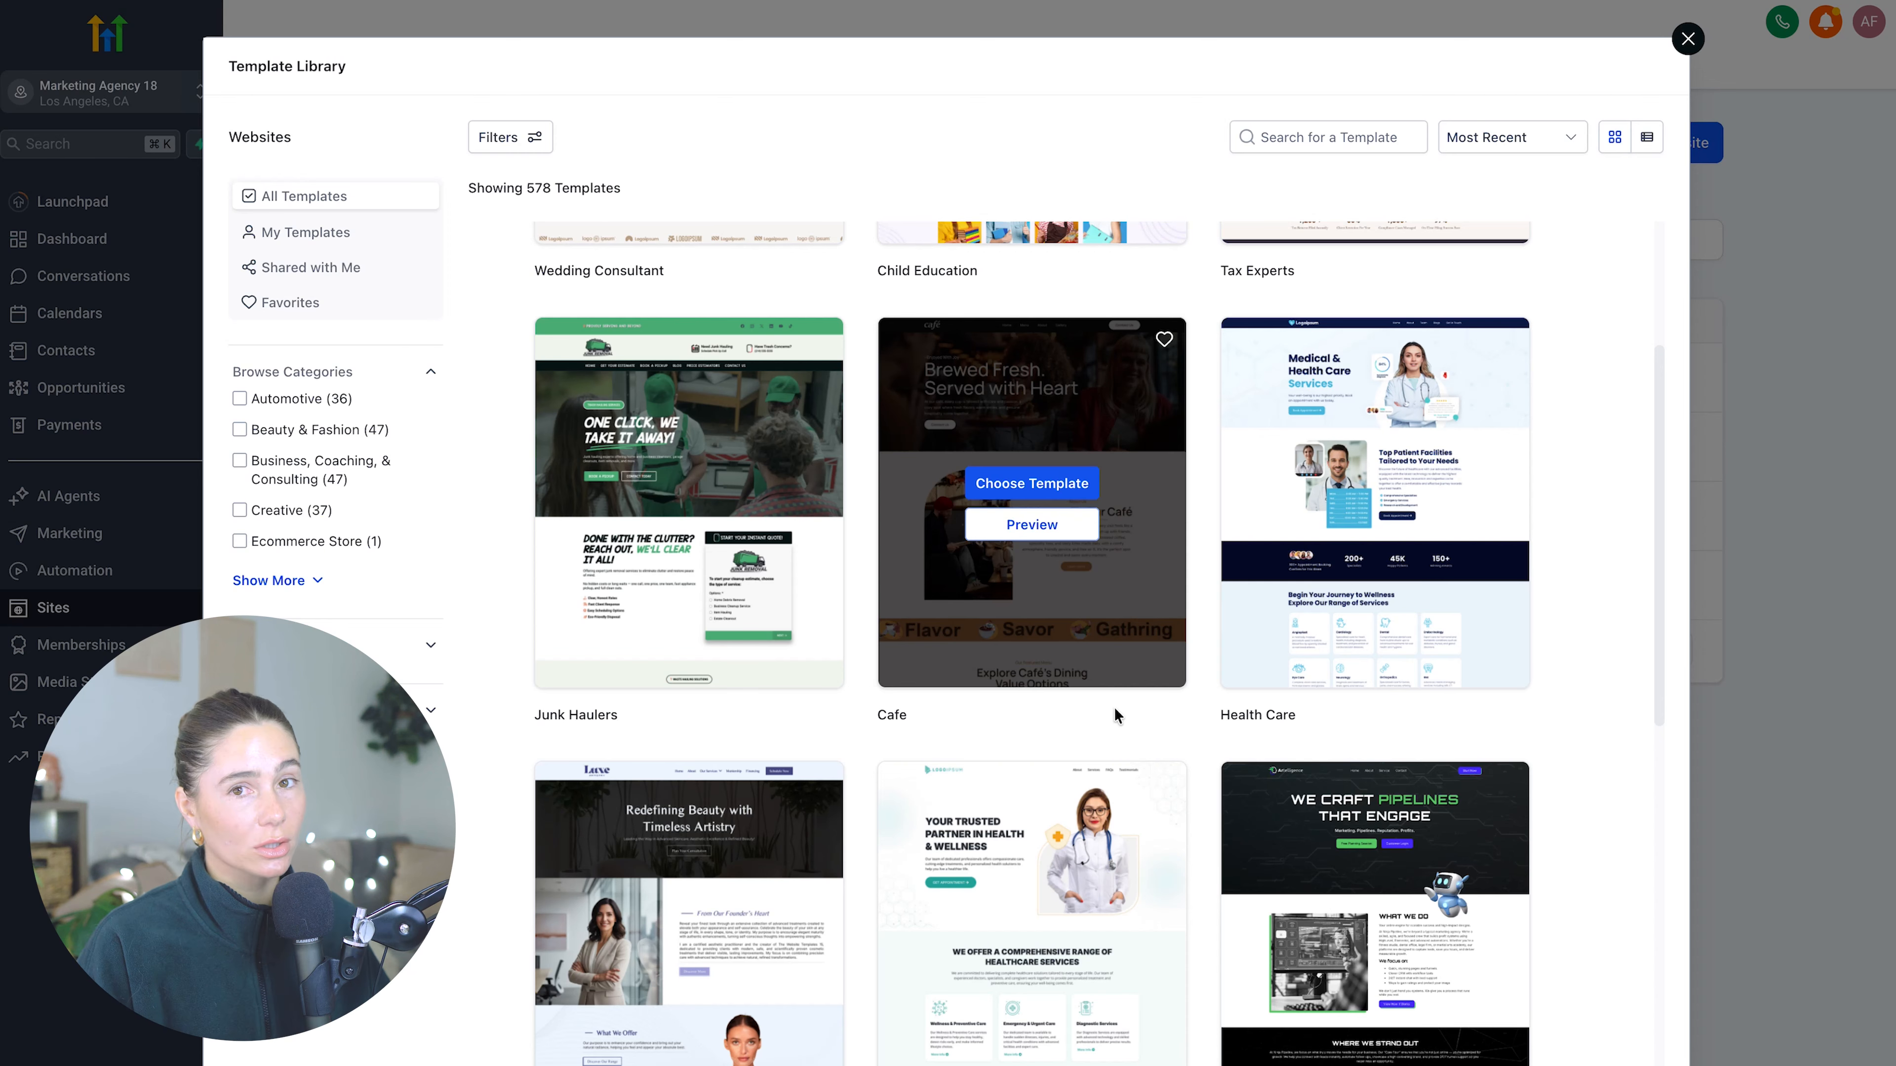
pyautogui.scroll(5, 1114, 707)
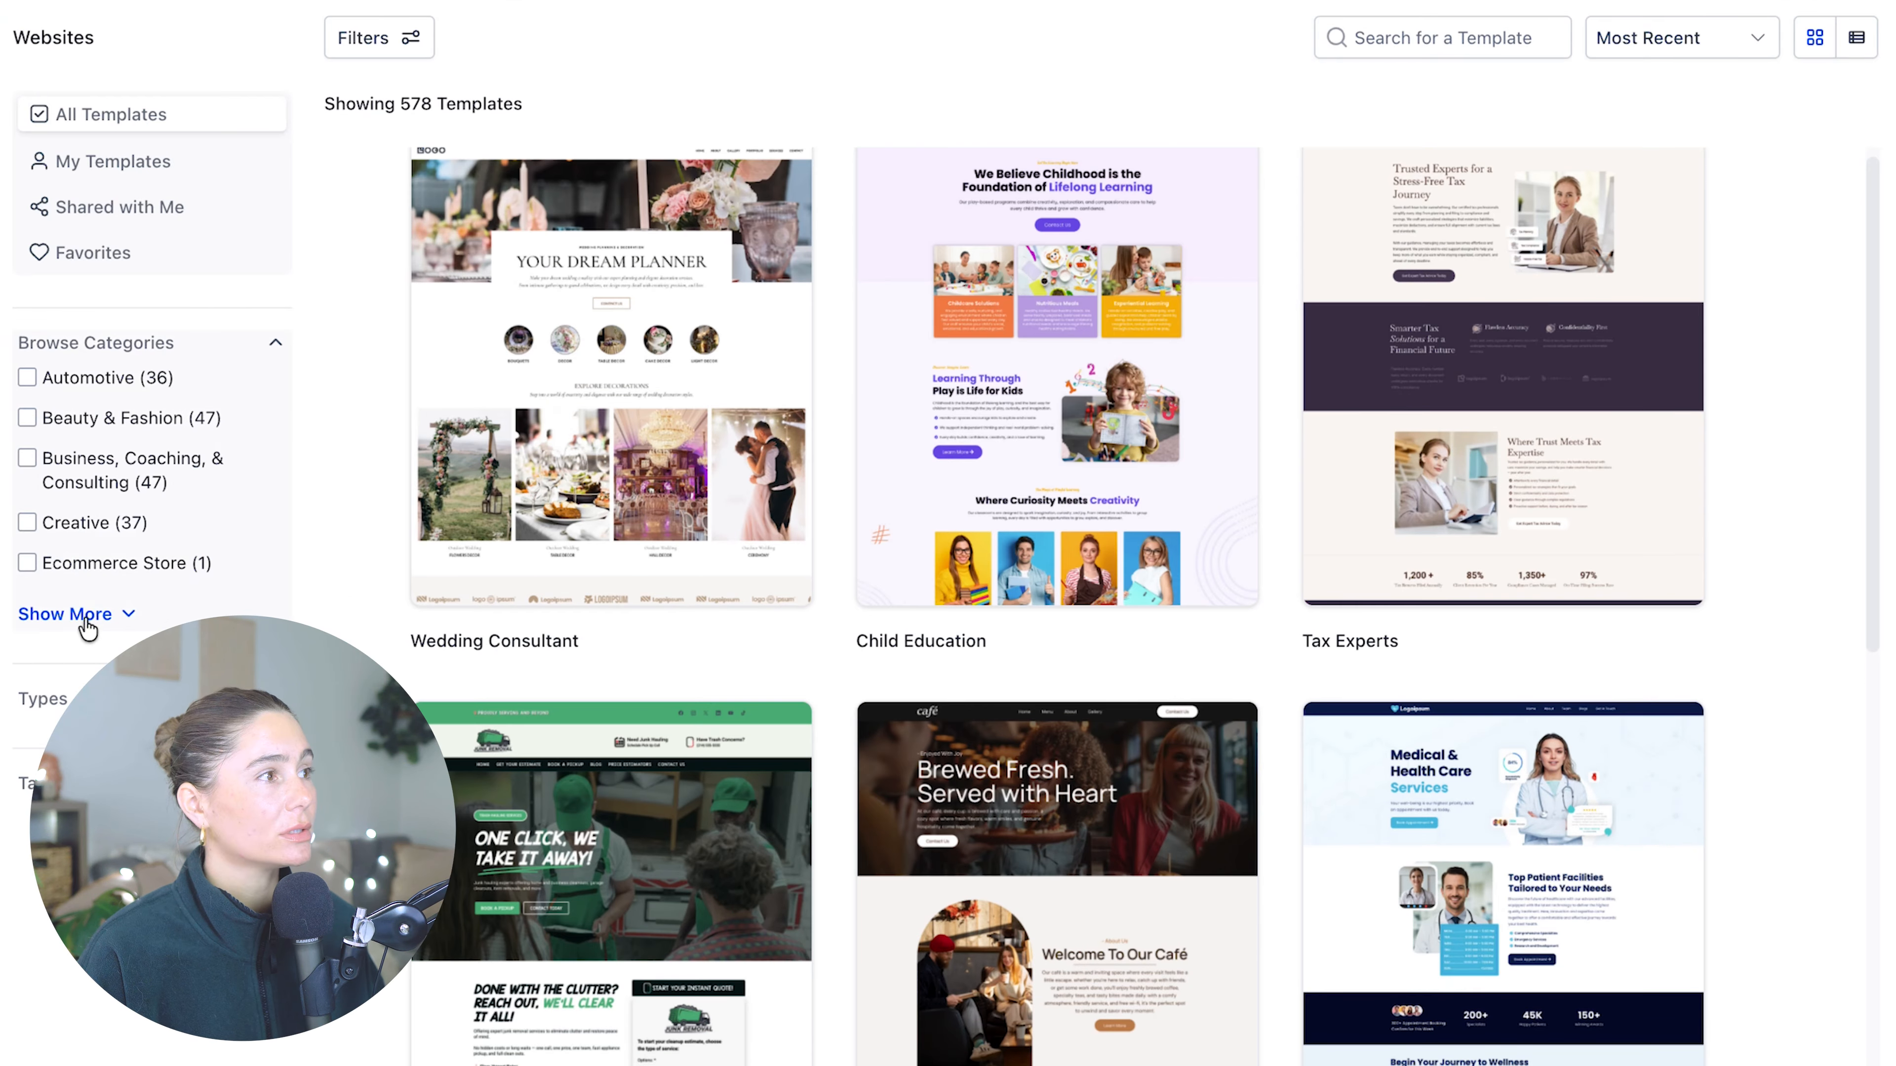
pyautogui.click(87, 627)
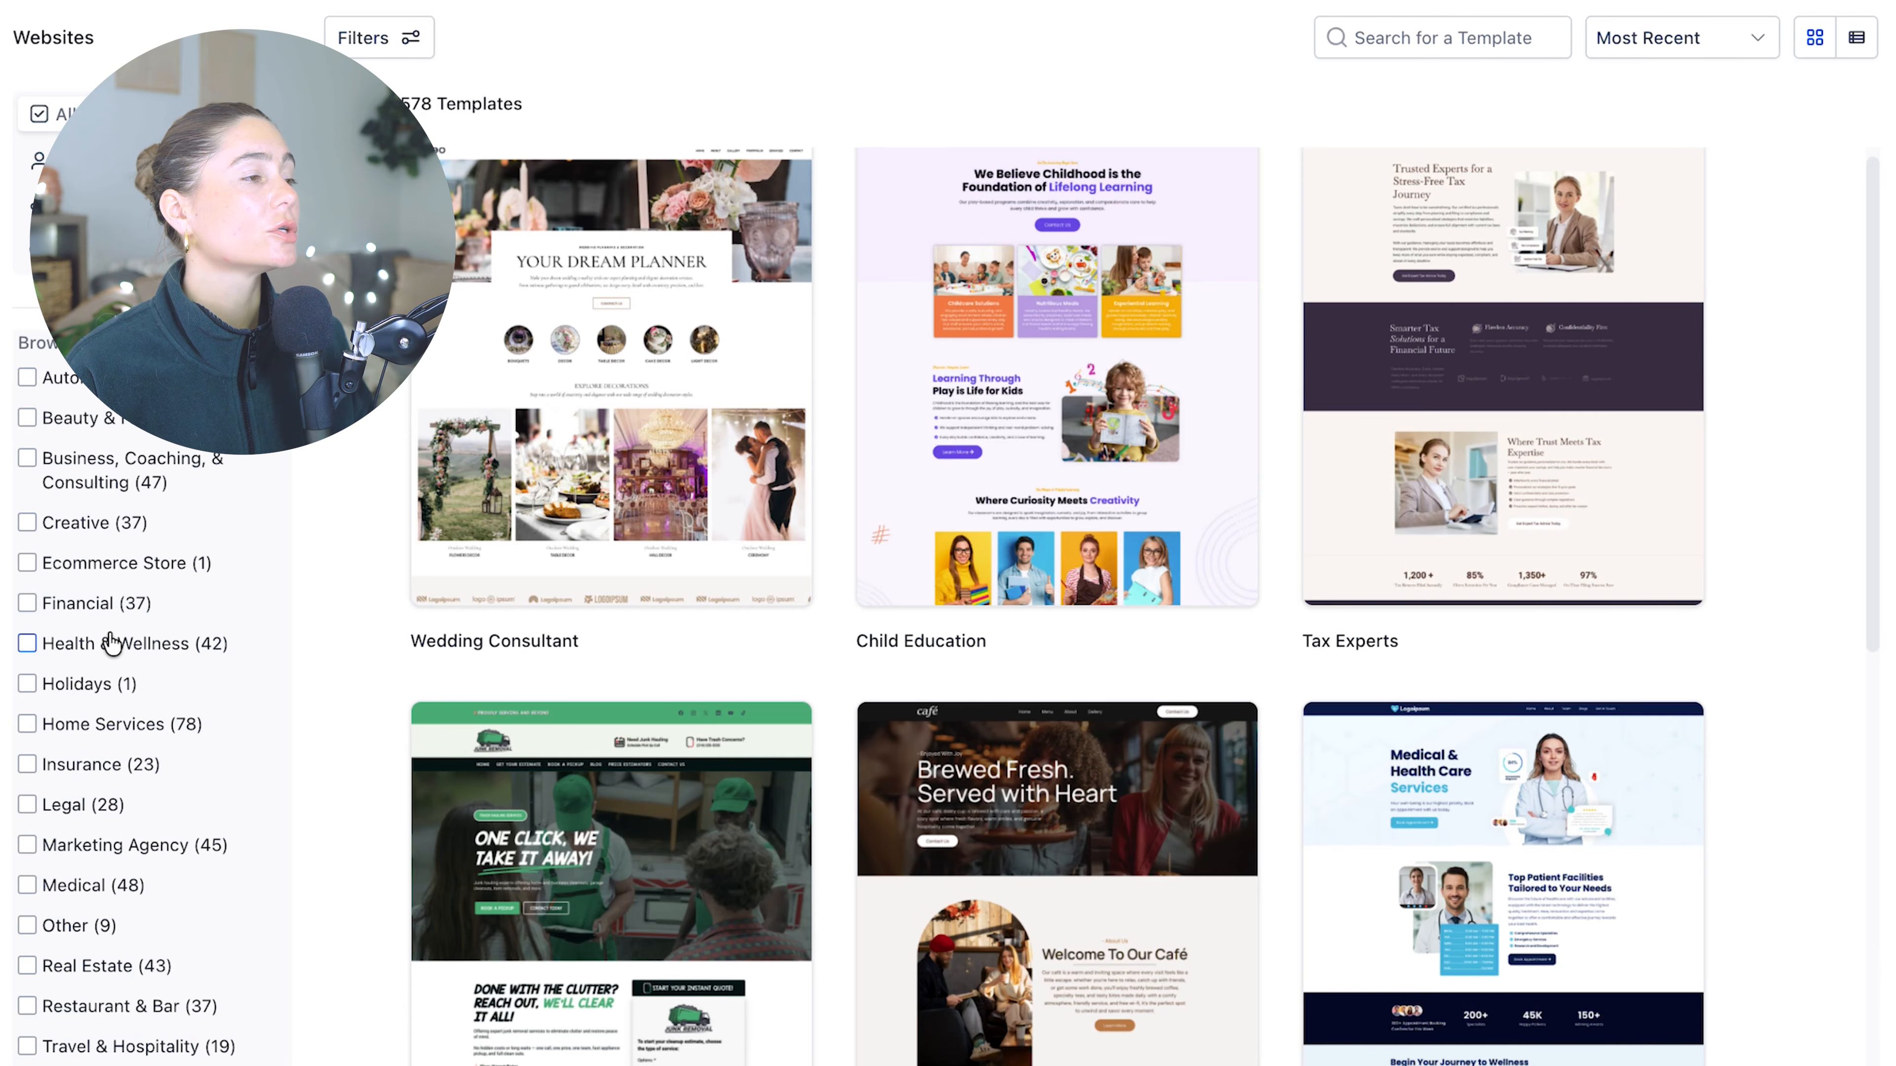
pyautogui.click(27, 644)
pyautogui.scroll(-20, 1149, 635)
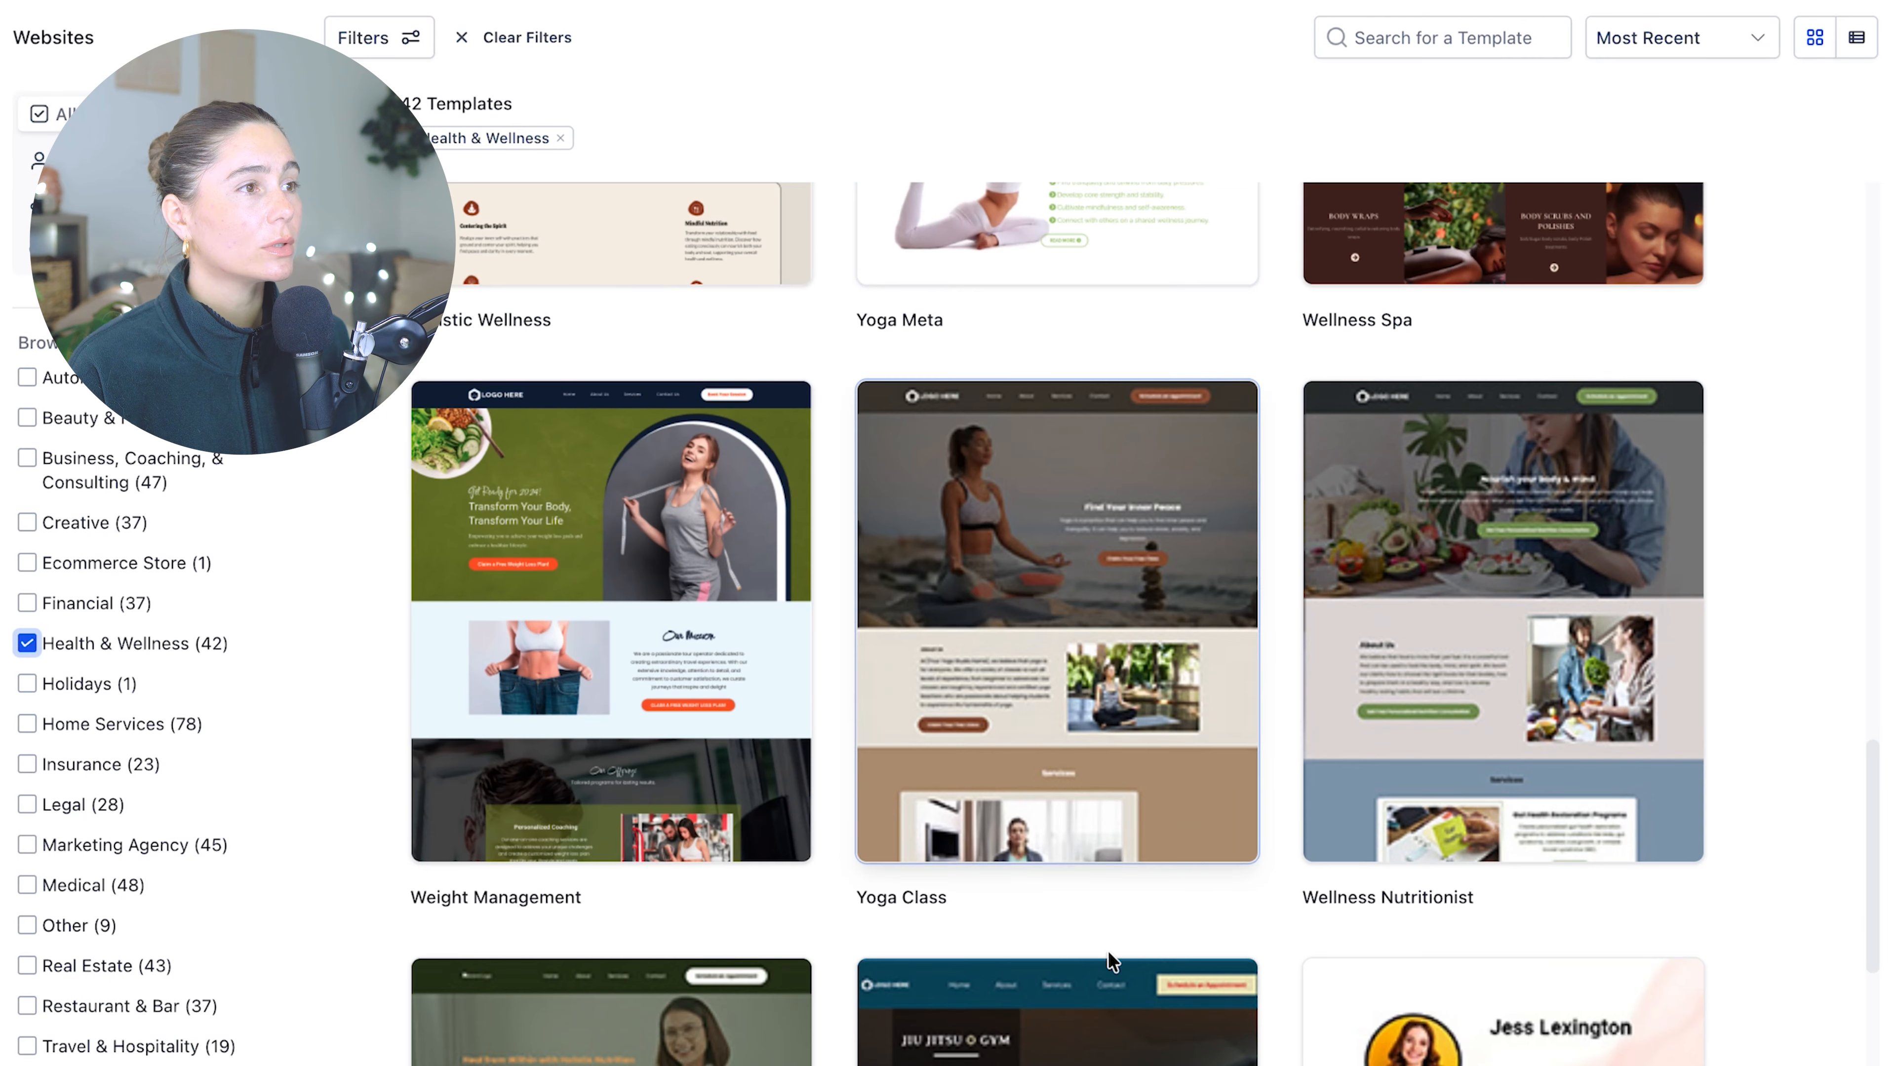
# - Preview the Yoga Class template and scroll through its page
pyautogui.click(1069, 654)
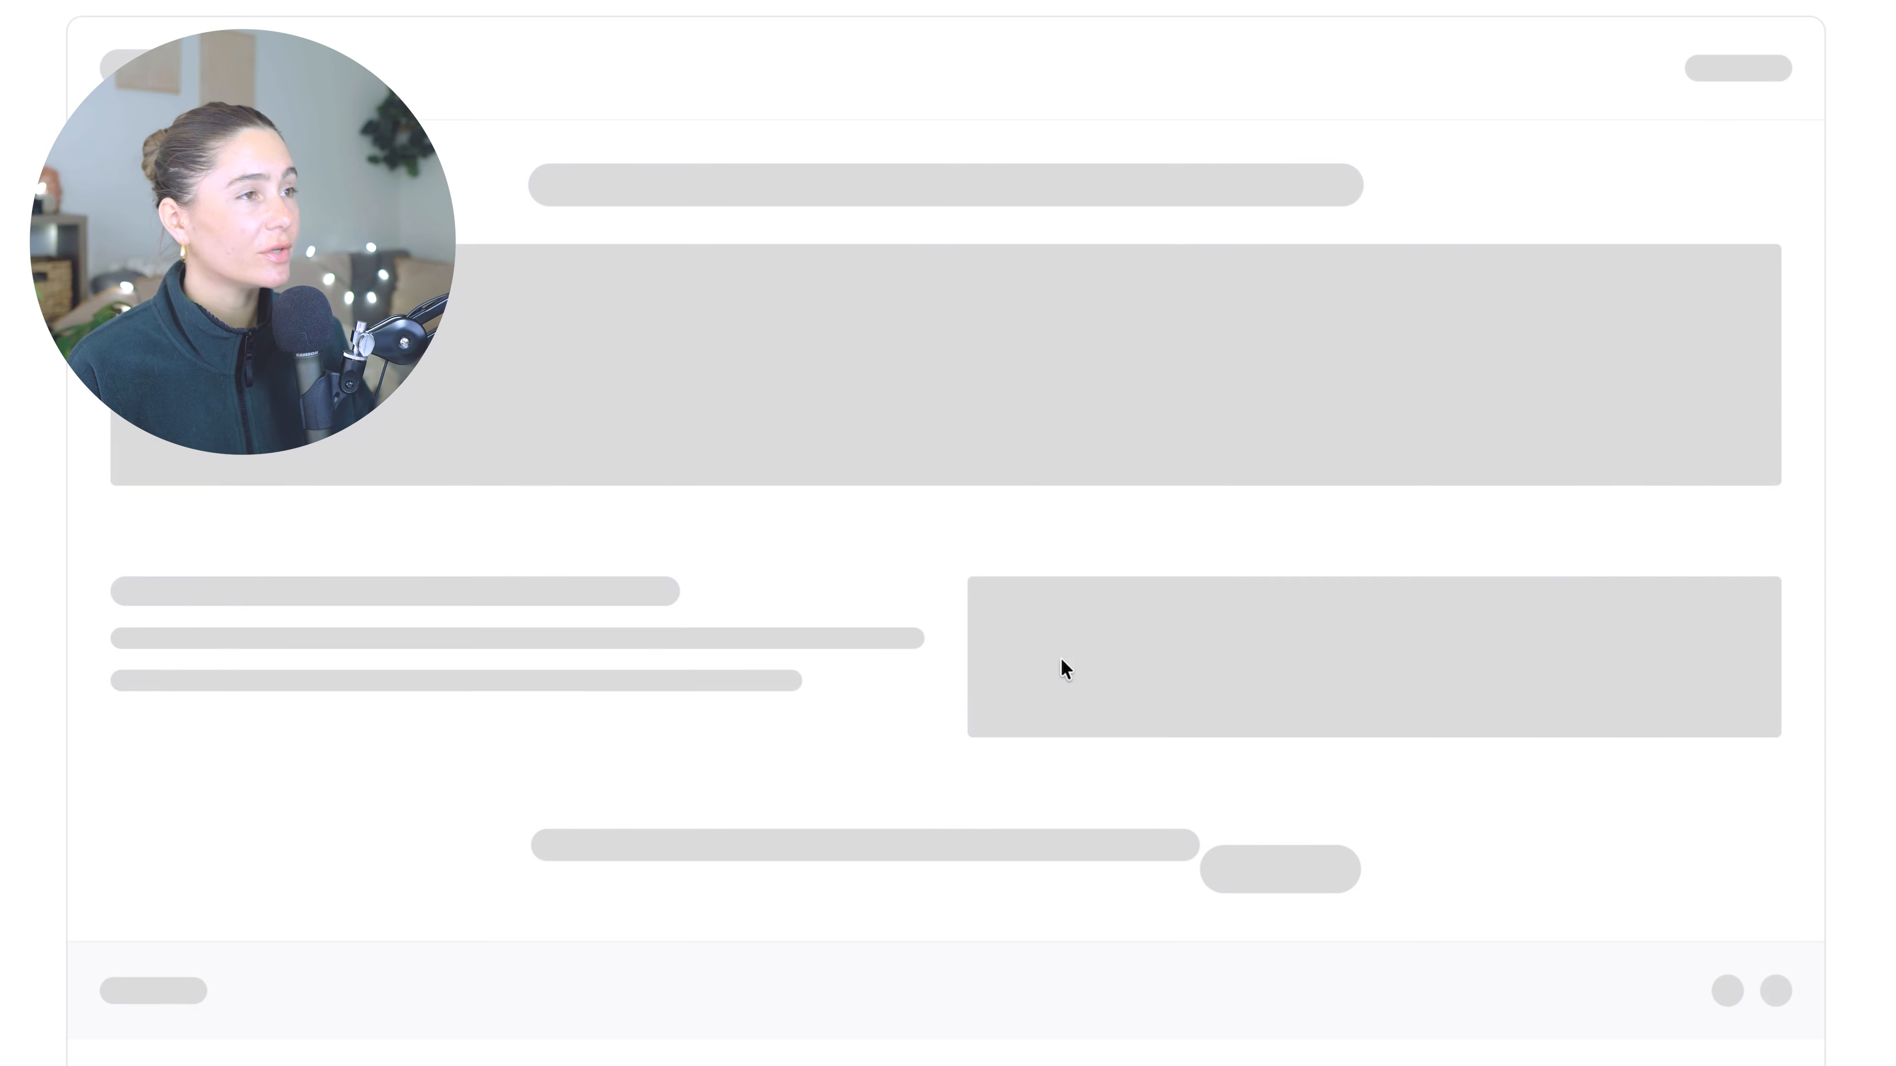
pyautogui.scroll(-15, 1316, 550)
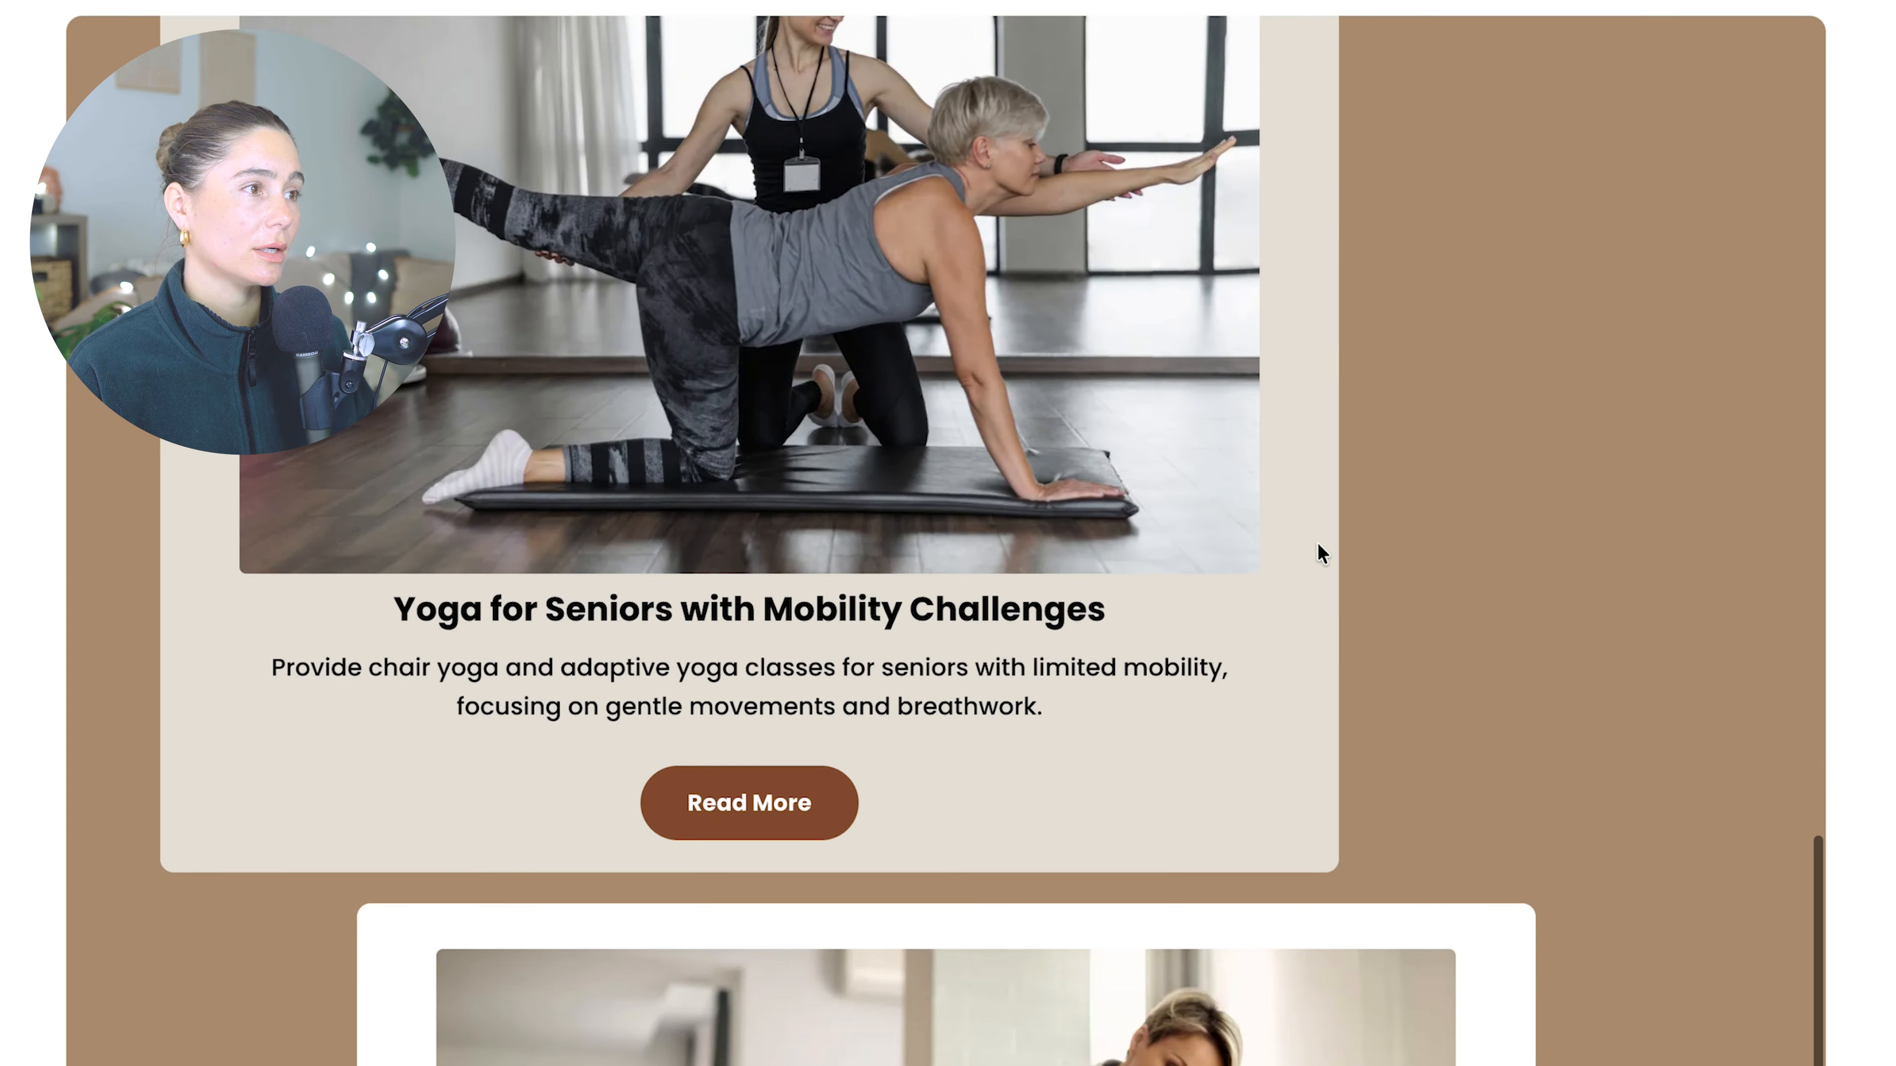
pyautogui.scroll(15, 1316, 550)
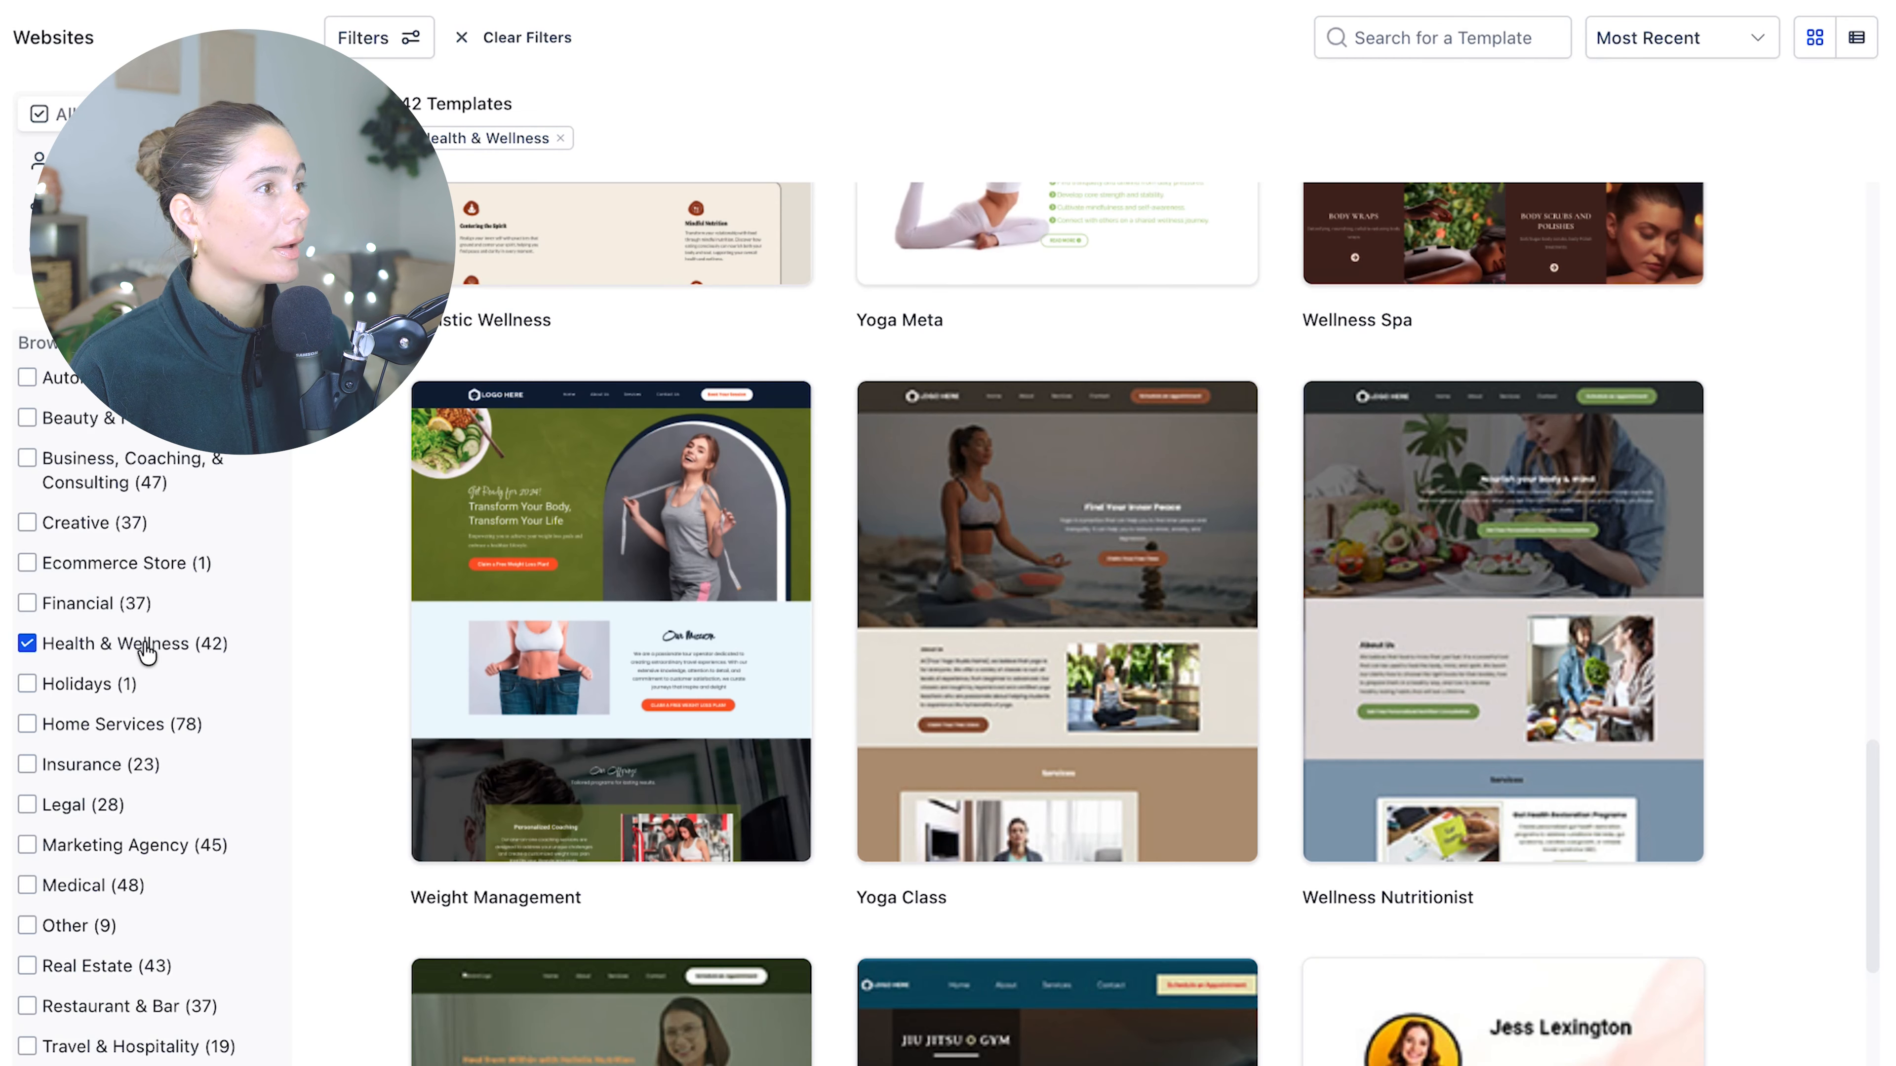
# - Switch the template category filter to Marketing Agency
pyautogui.click(112, 643)
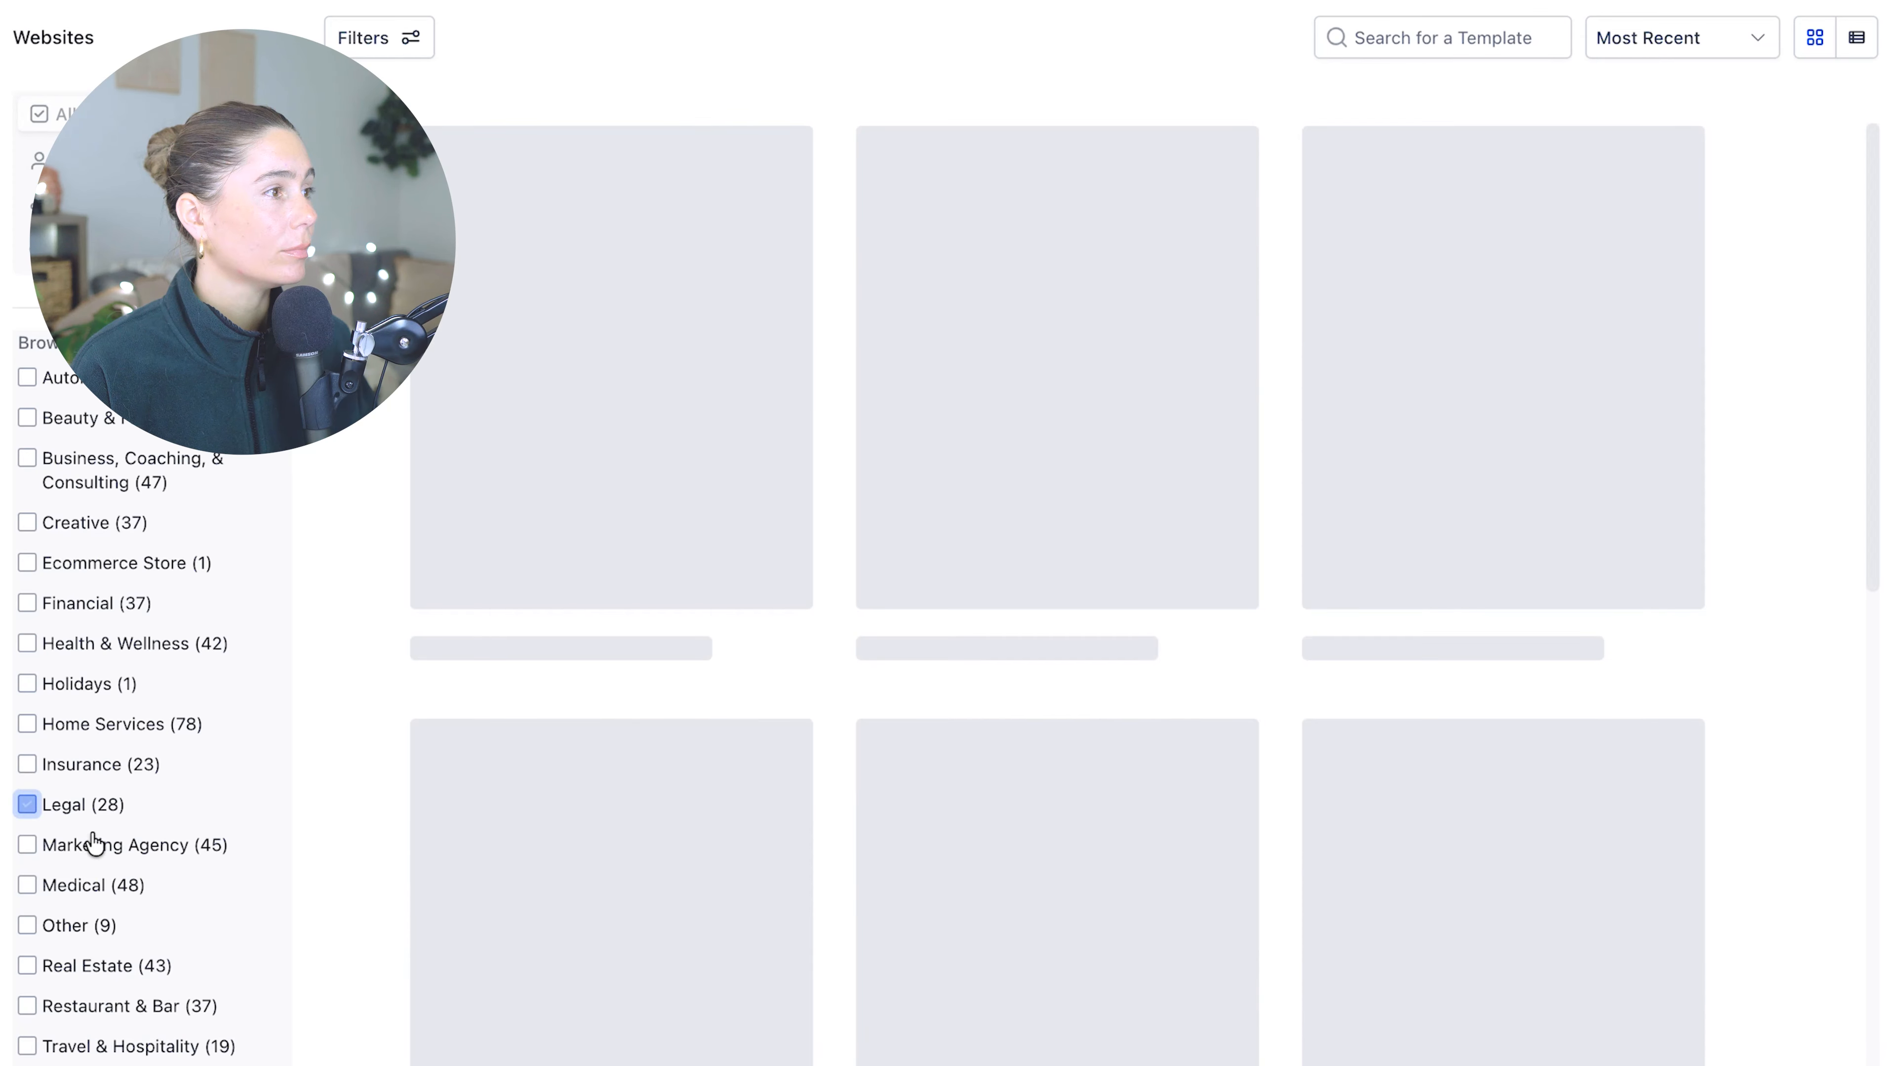
pyautogui.click(97, 845)
pyautogui.scroll(-15, 1177, 594)
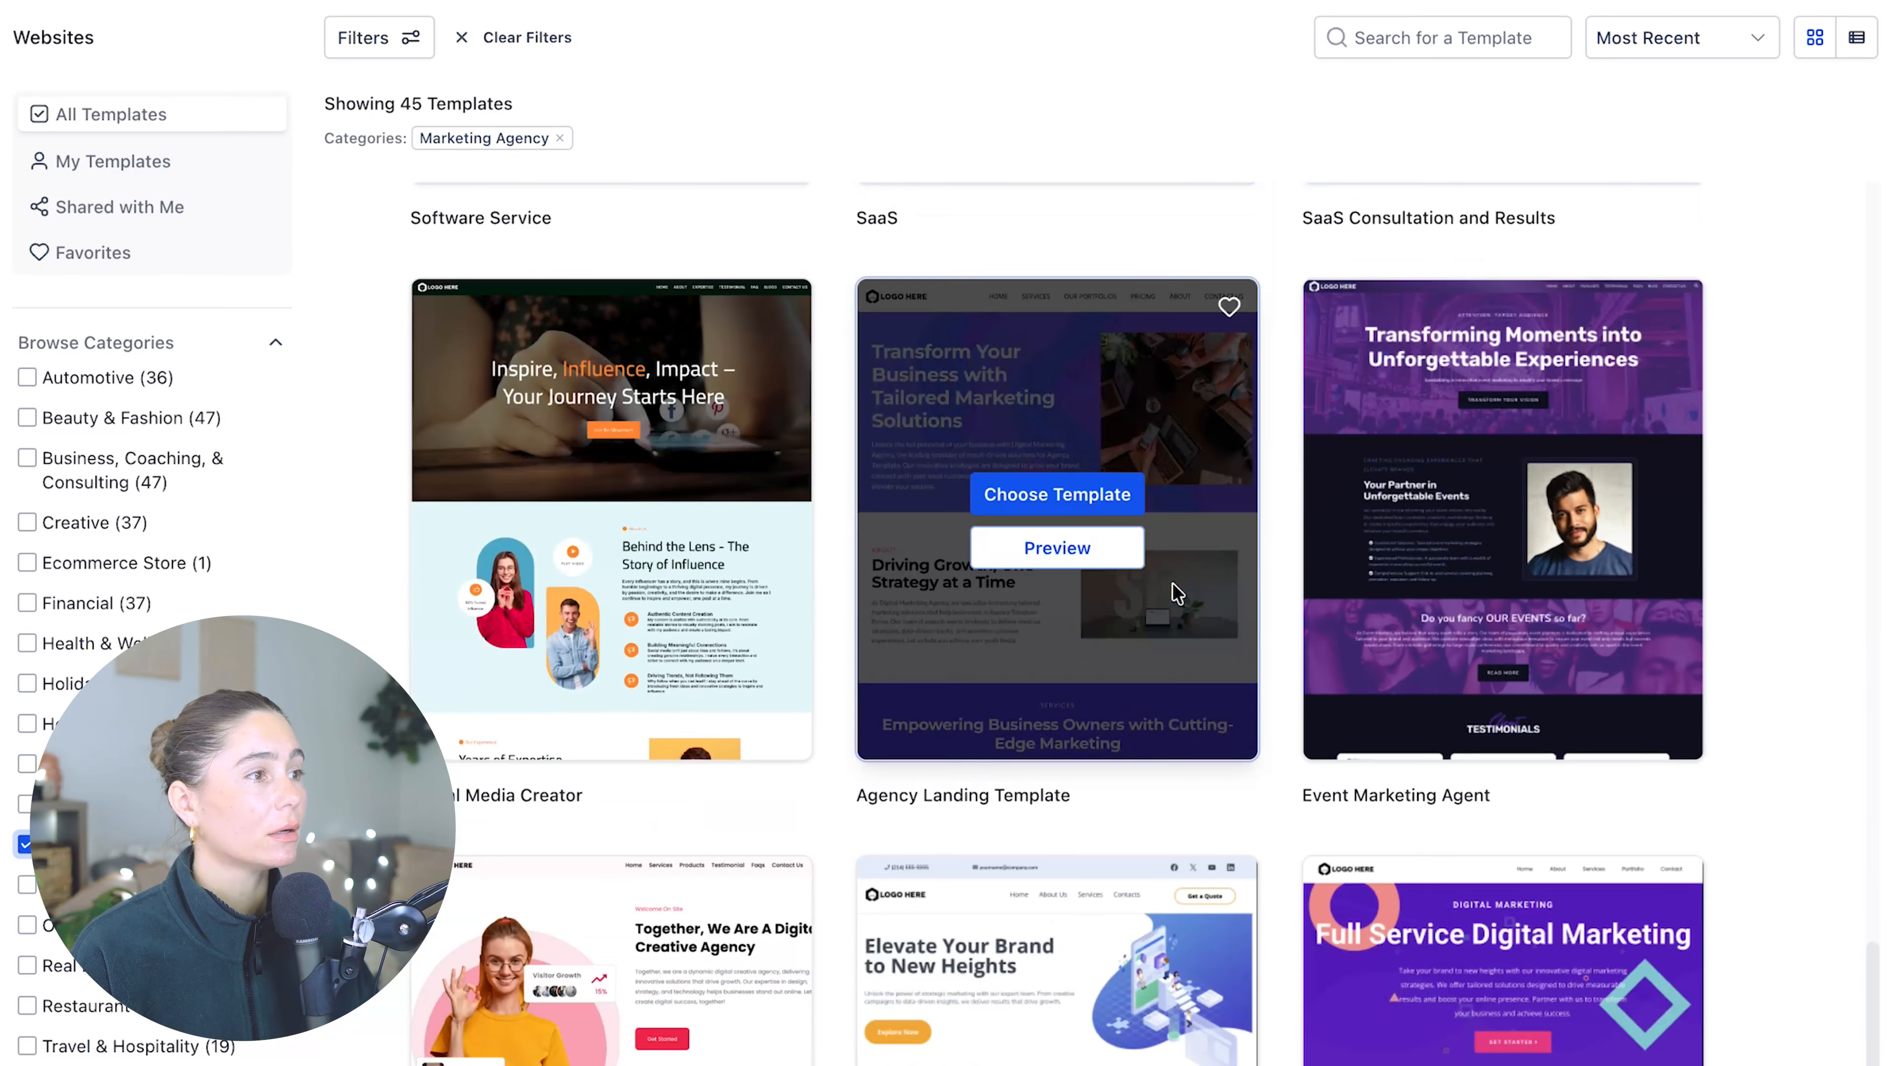
# - Preview a Marketing Agency website template and scroll through its sections
pyautogui.click(635, 971)
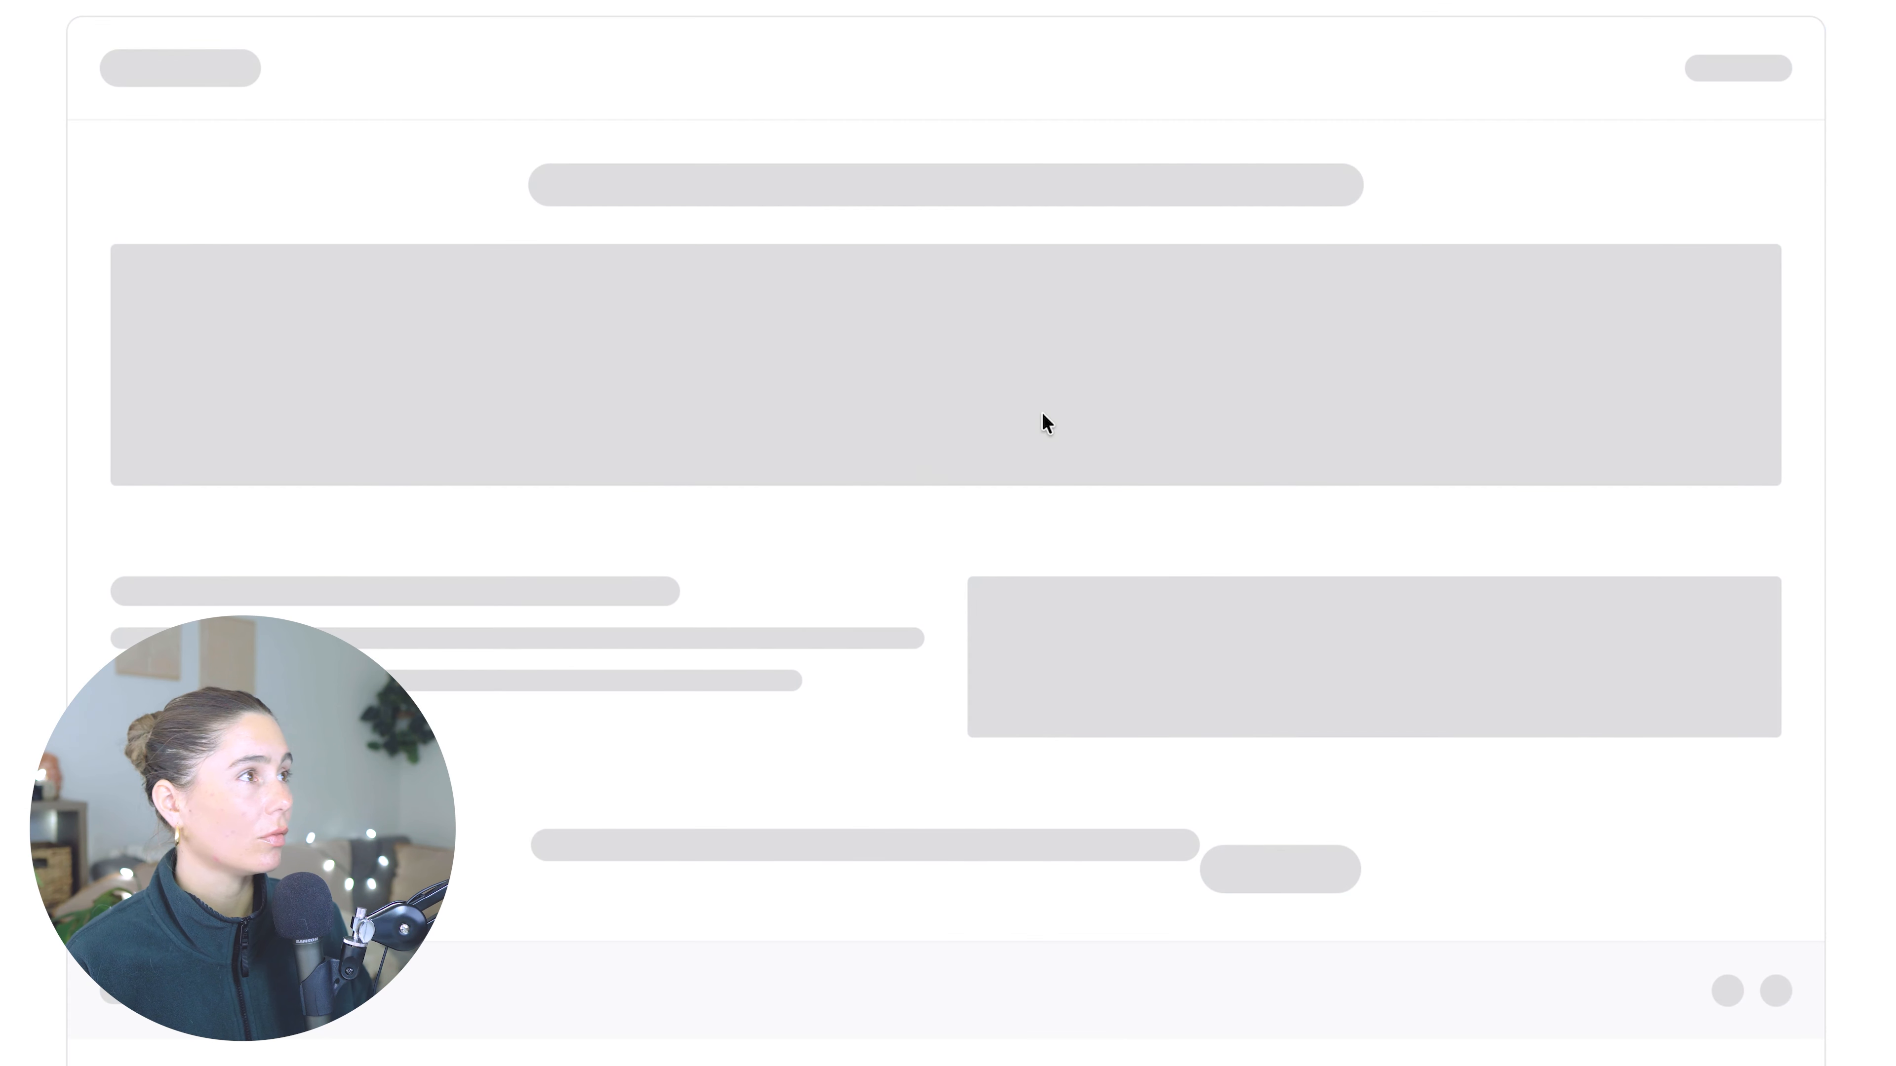
pyautogui.scroll(-20, 876, 644)
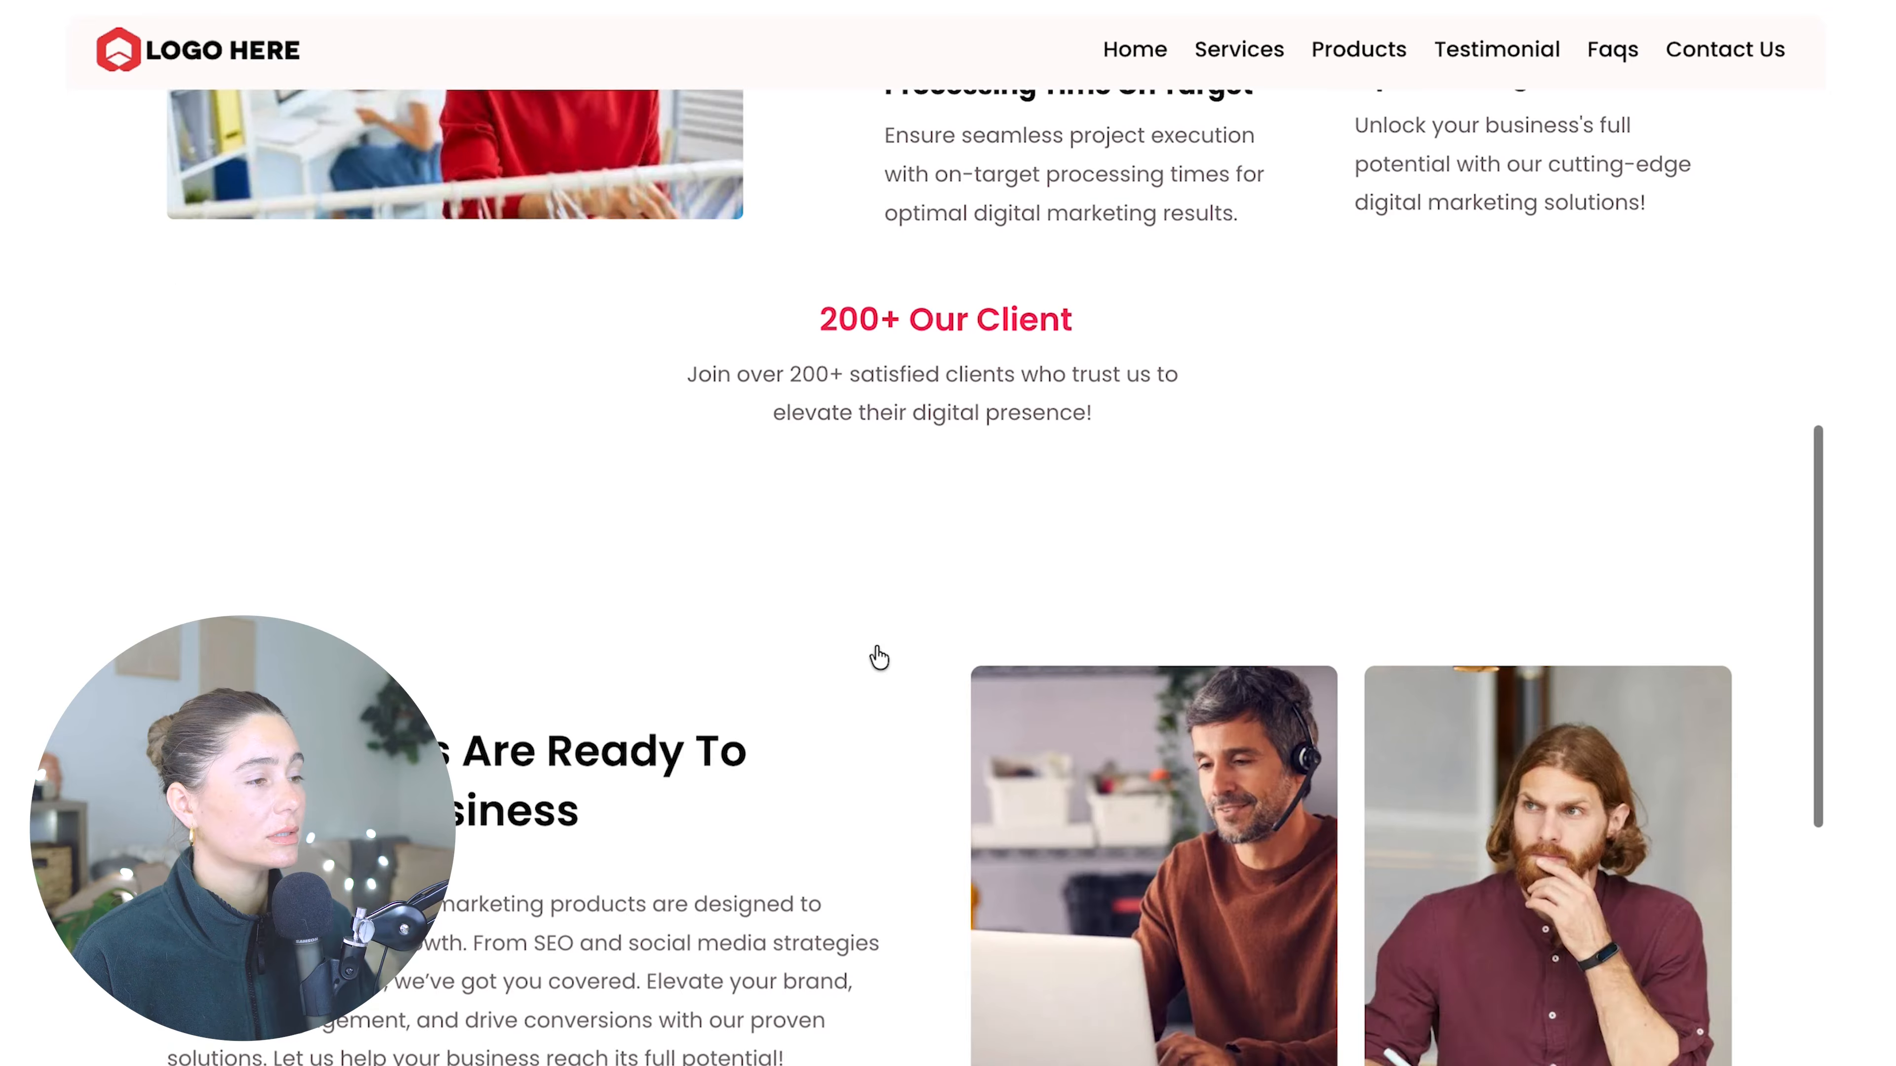
pyautogui.scroll(-10, 875, 650)
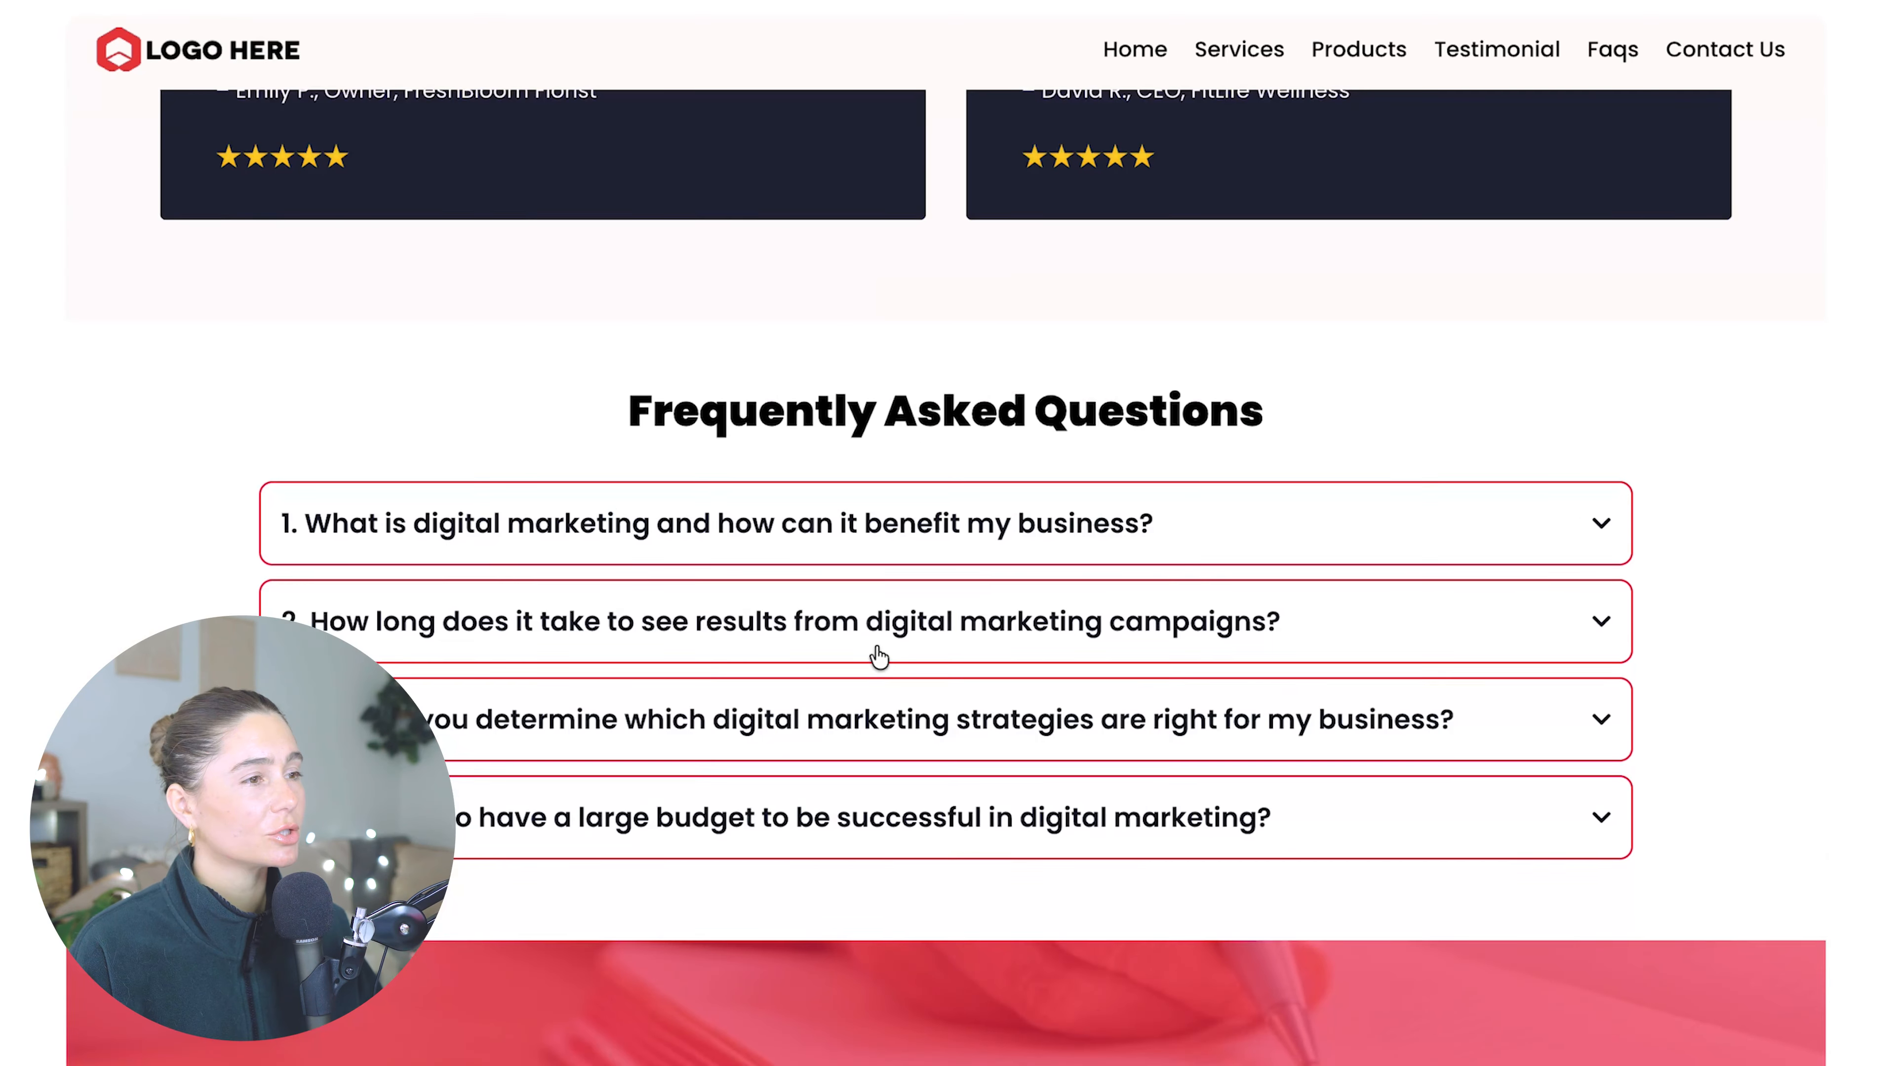
pyautogui.scroll(-2, 876, 656)
pyautogui.scroll(7, 878, 657)
pyautogui.scroll(20, 877, 657)
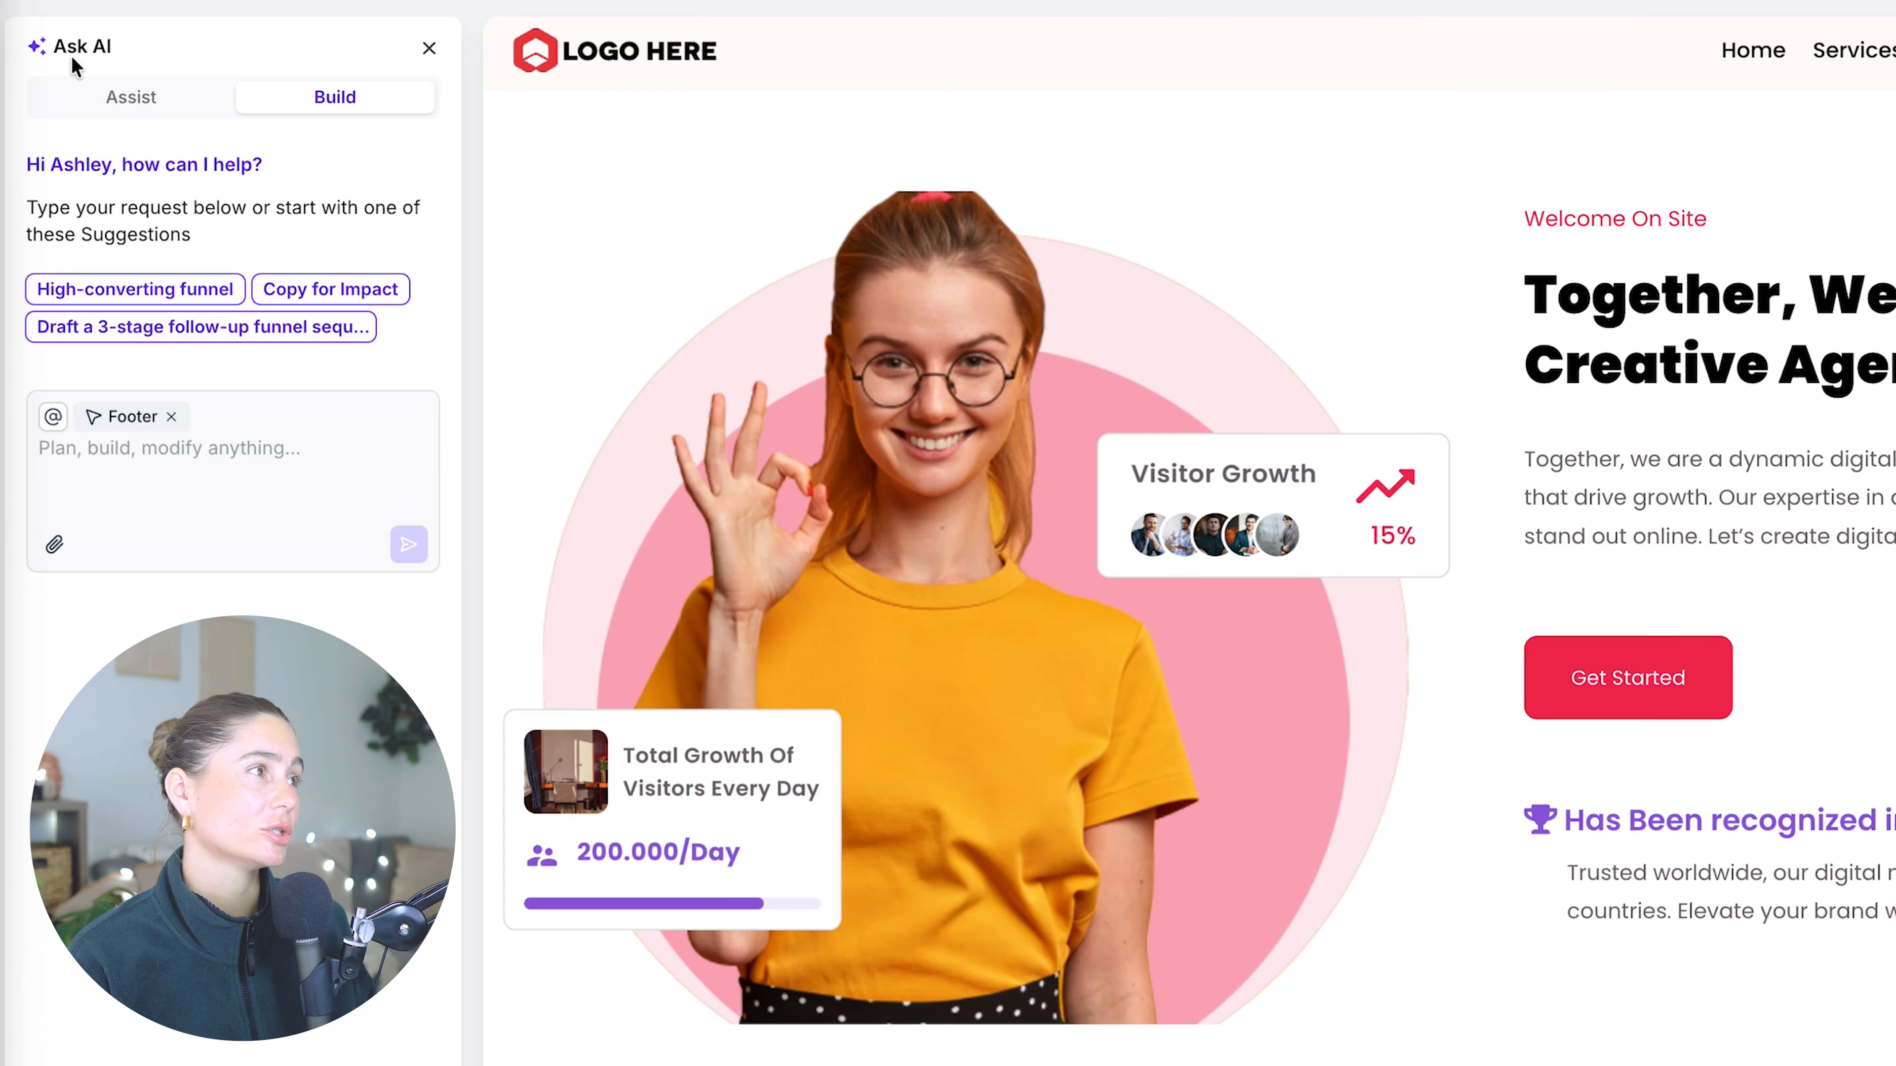
# - Look through the AI assistant's Assist mode funnel profile fields, then return to Build mode
pyautogui.click(108, 100)
pyautogui.click(194, 245)
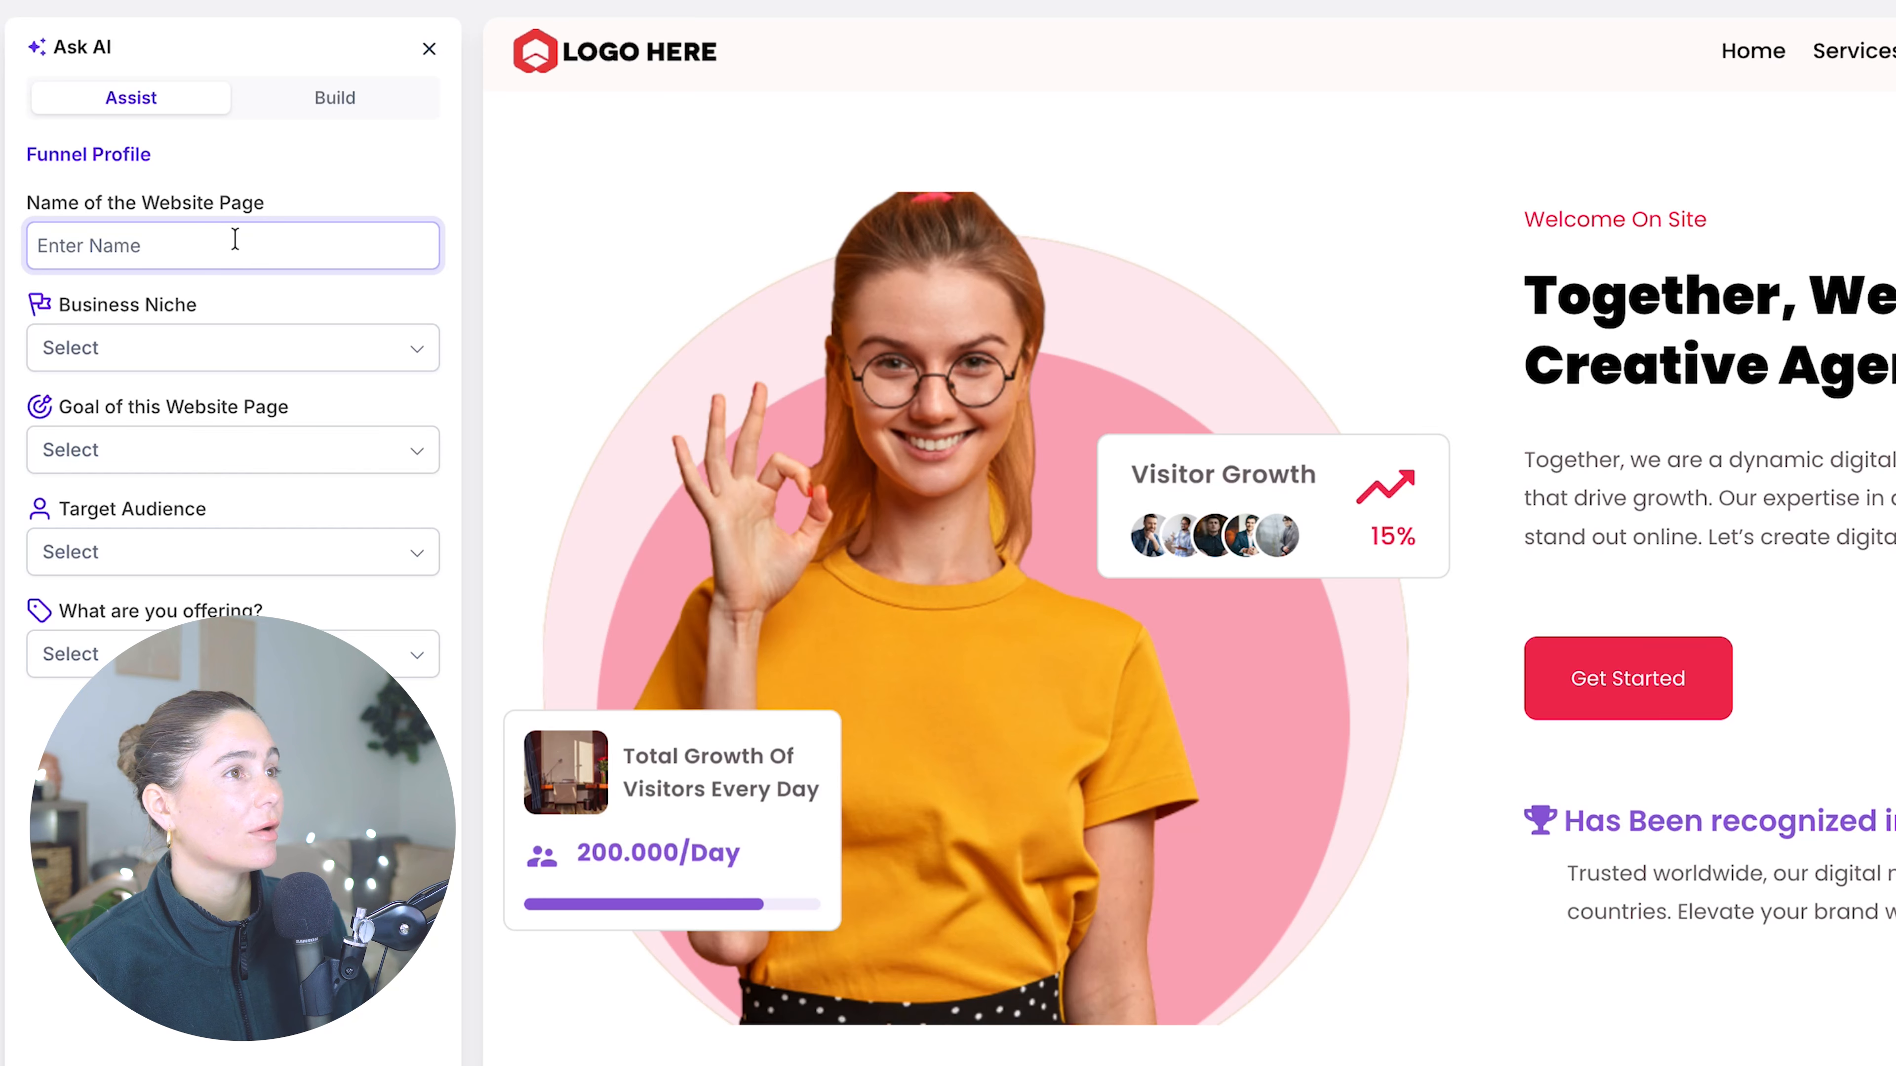
pyautogui.click(217, 351)
pyautogui.click(233, 453)
pyautogui.click(298, 551)
pyautogui.click(308, 650)
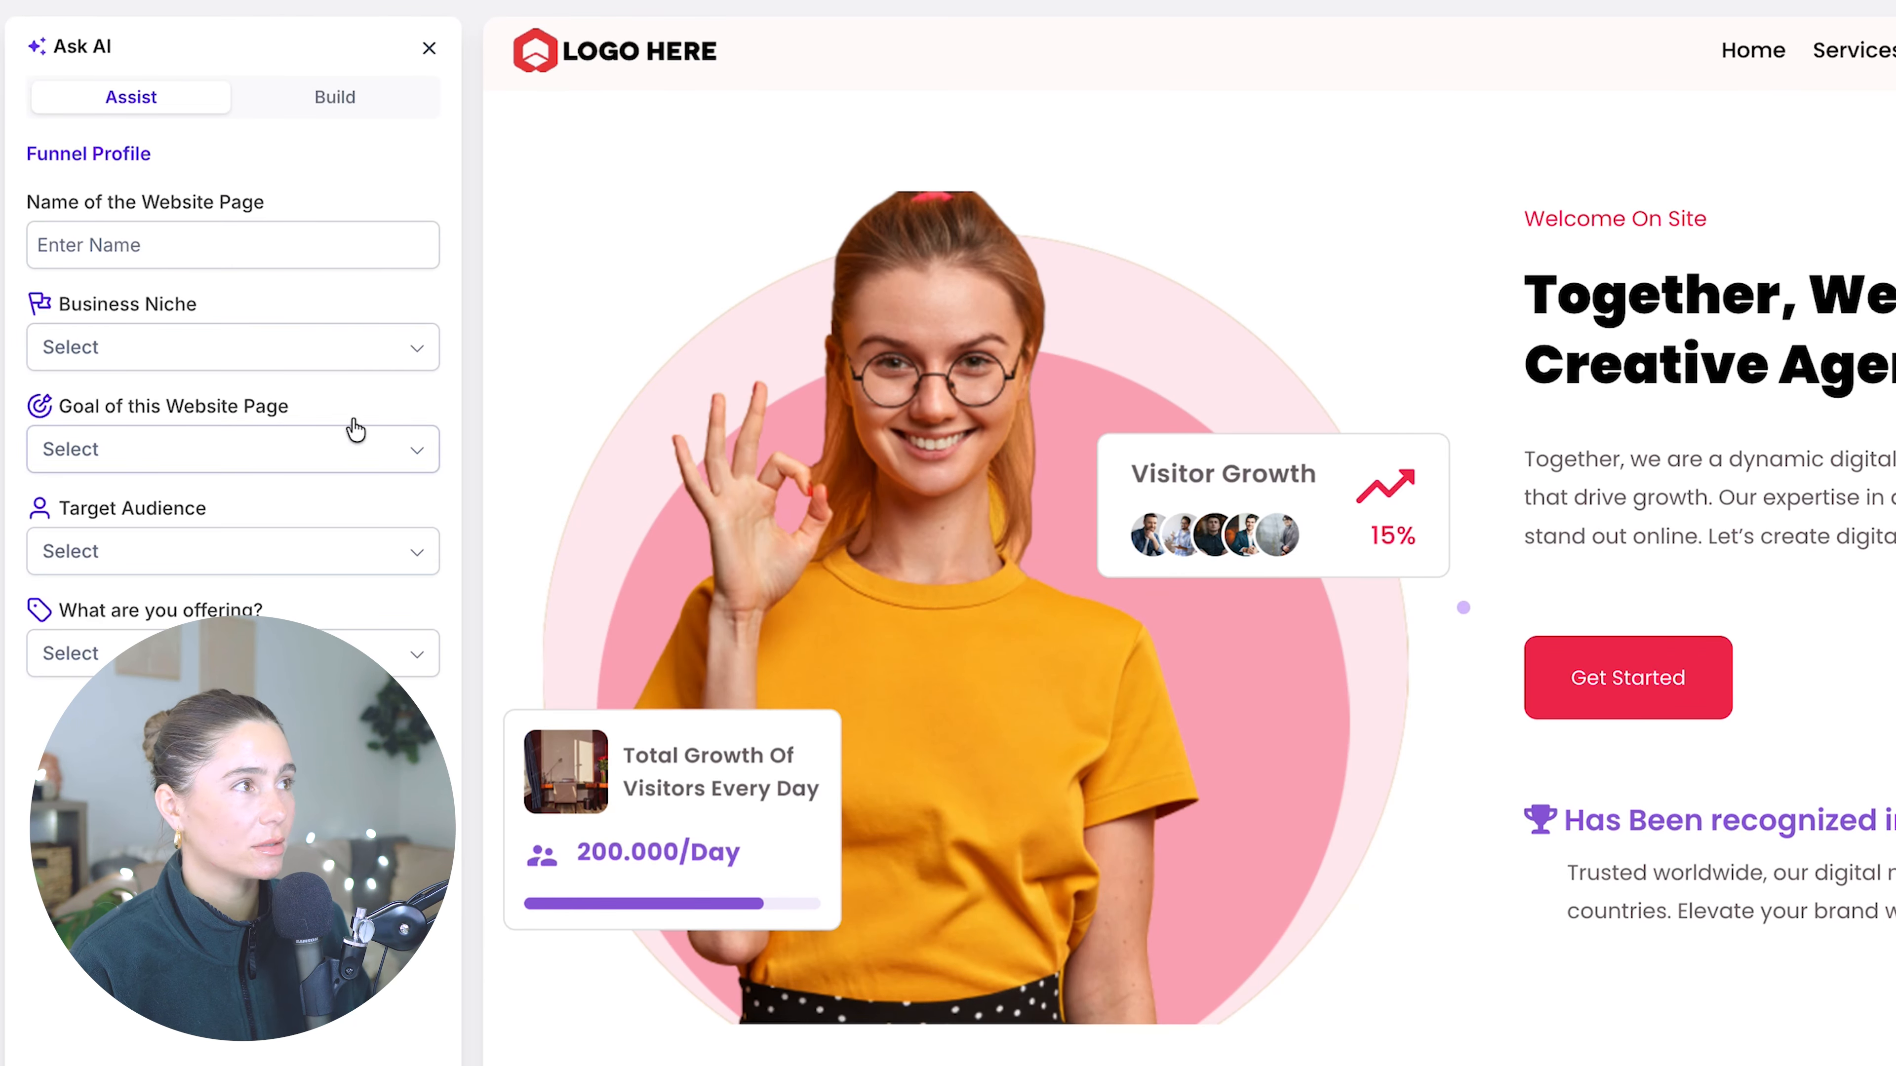
pyautogui.click(397, 114)
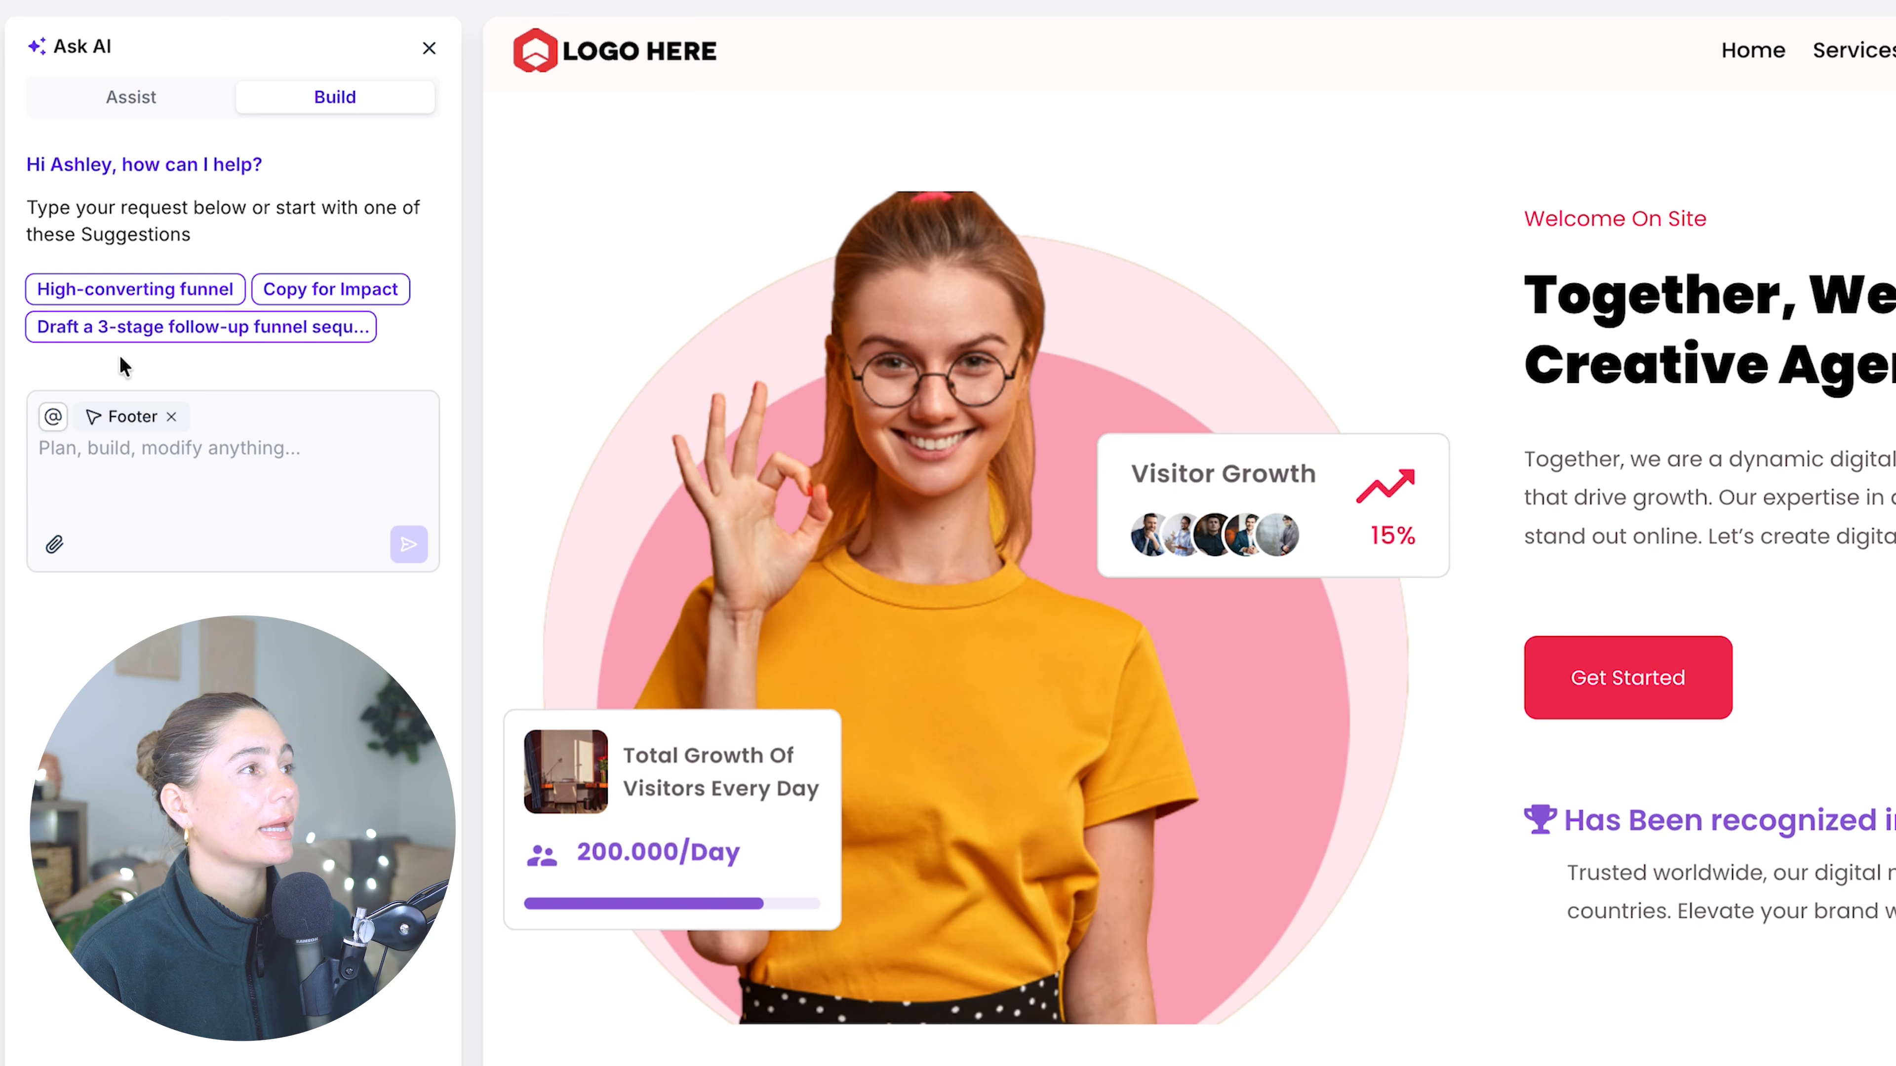
# - Close the AI assistant and explore the editor's pages list, navigation menu and hero section settings
pyautogui.click(256, 437)
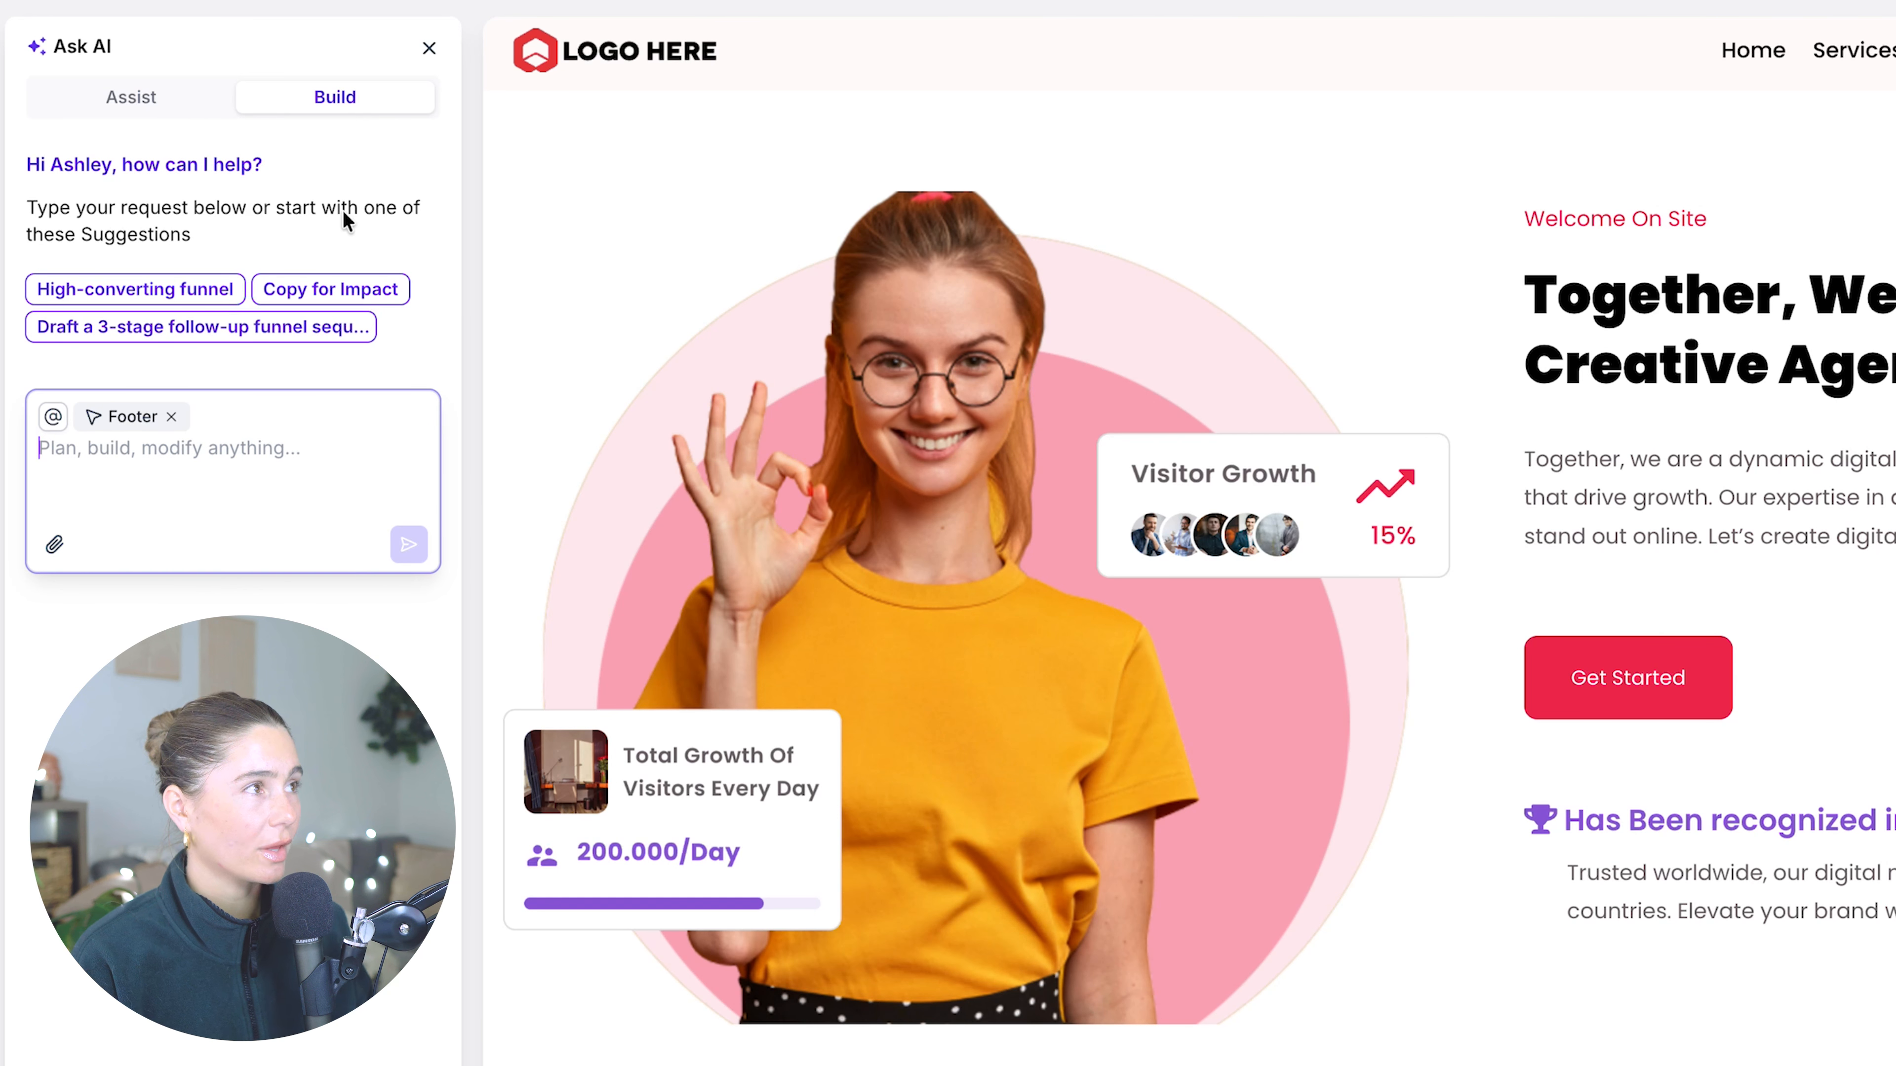
pyautogui.click(421, 51)
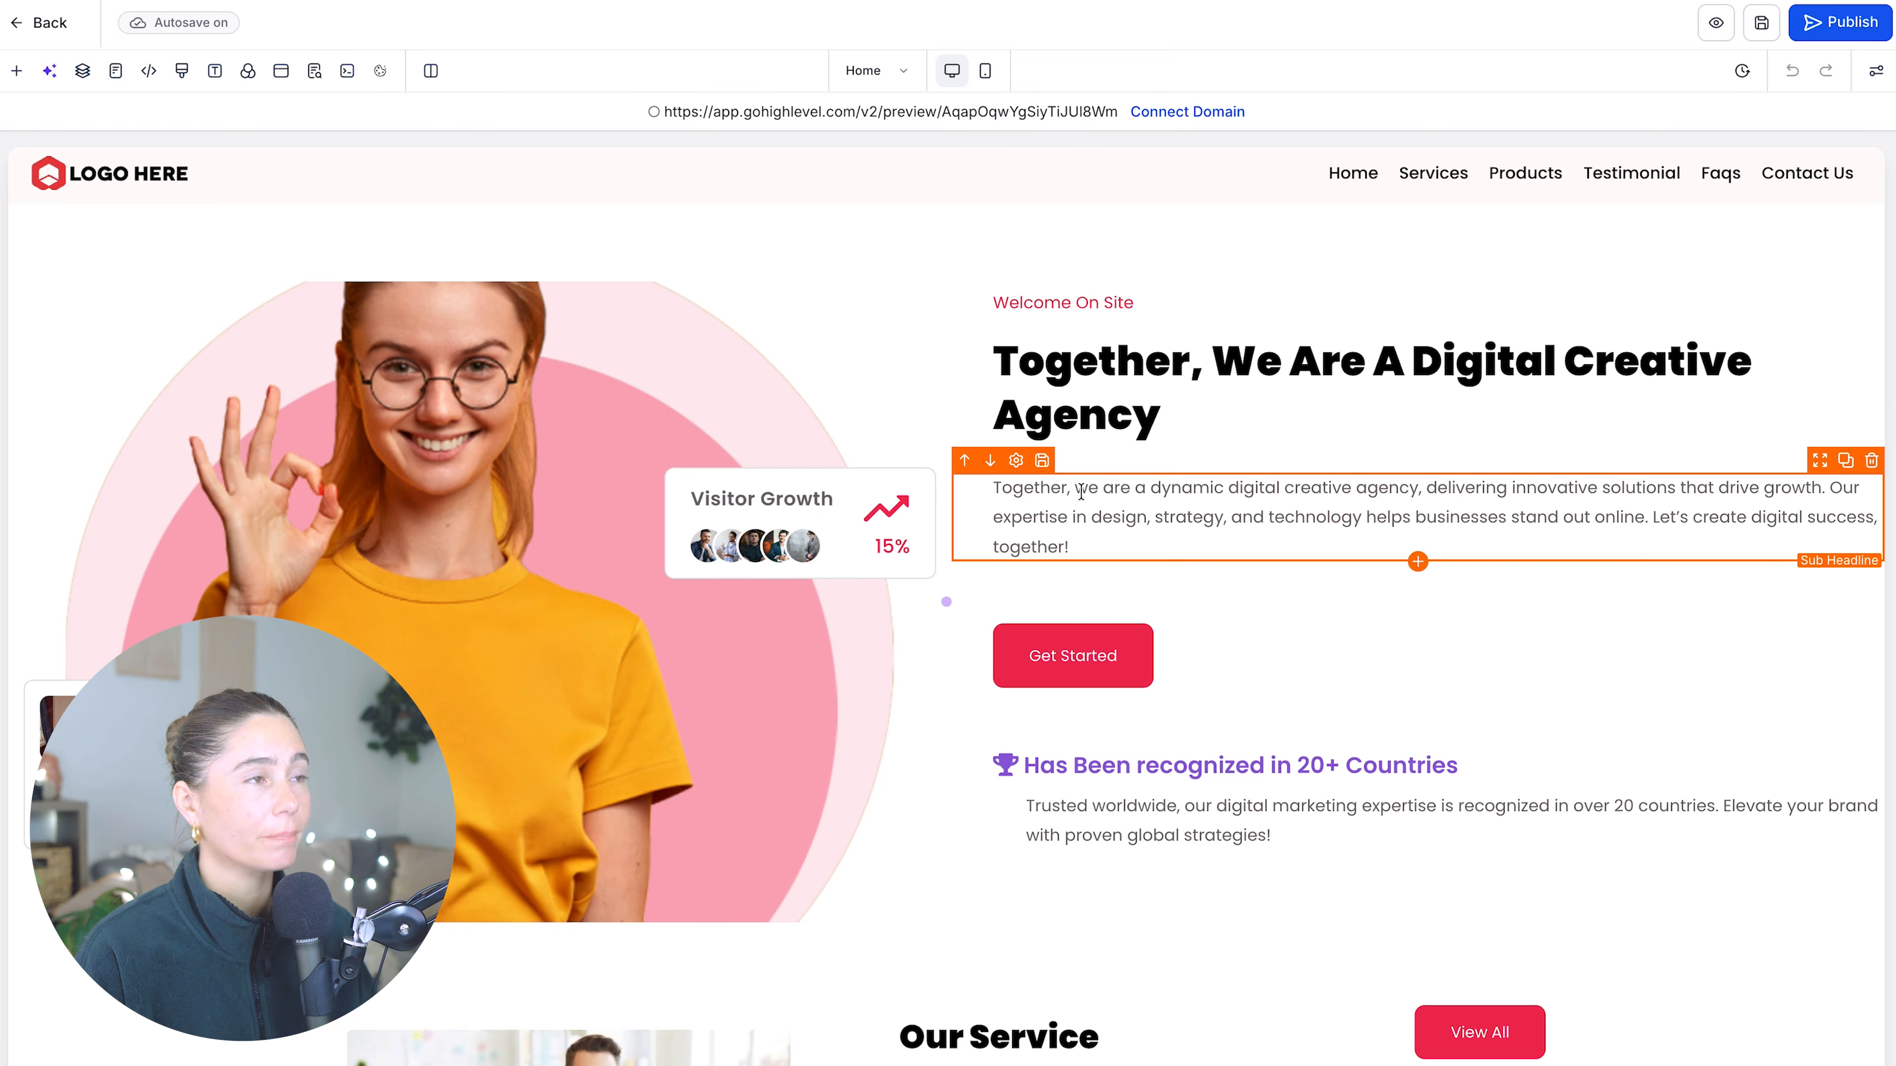
pyautogui.click(882, 70)
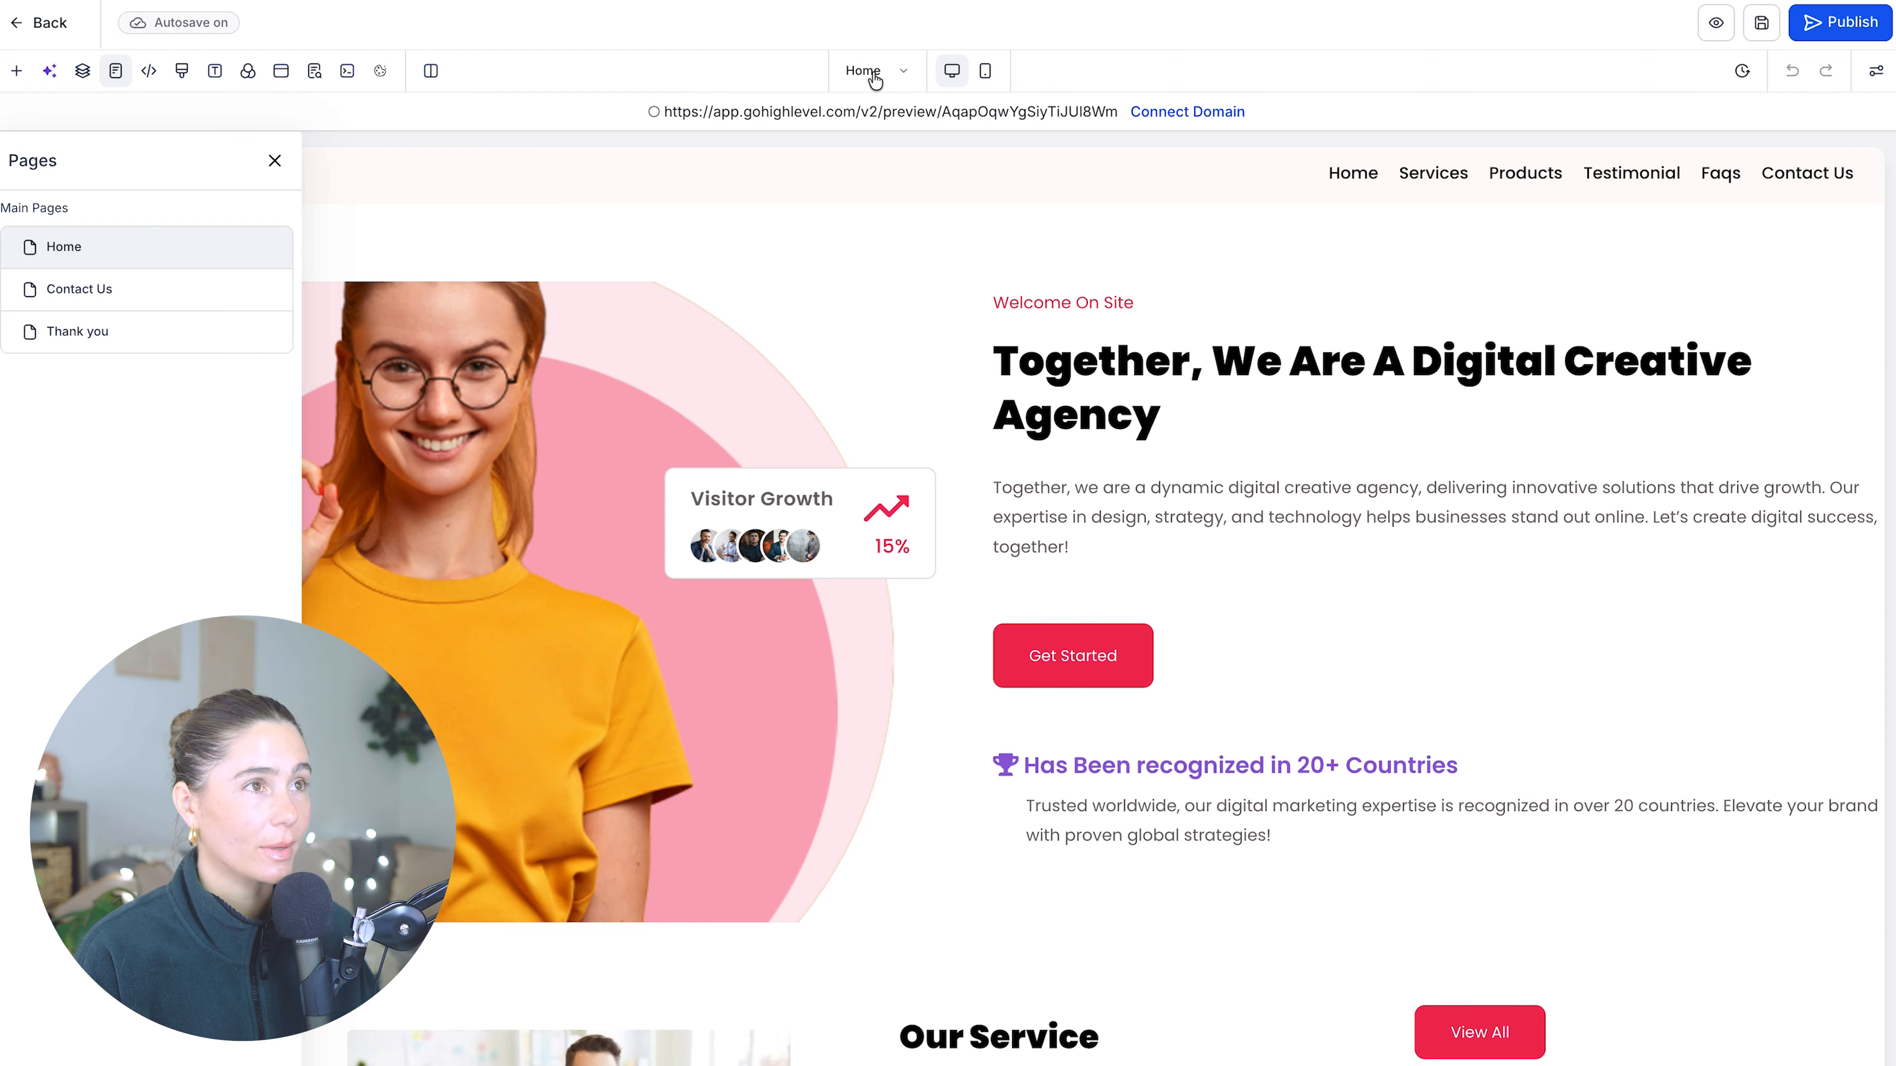
pyautogui.click(1323, 185)
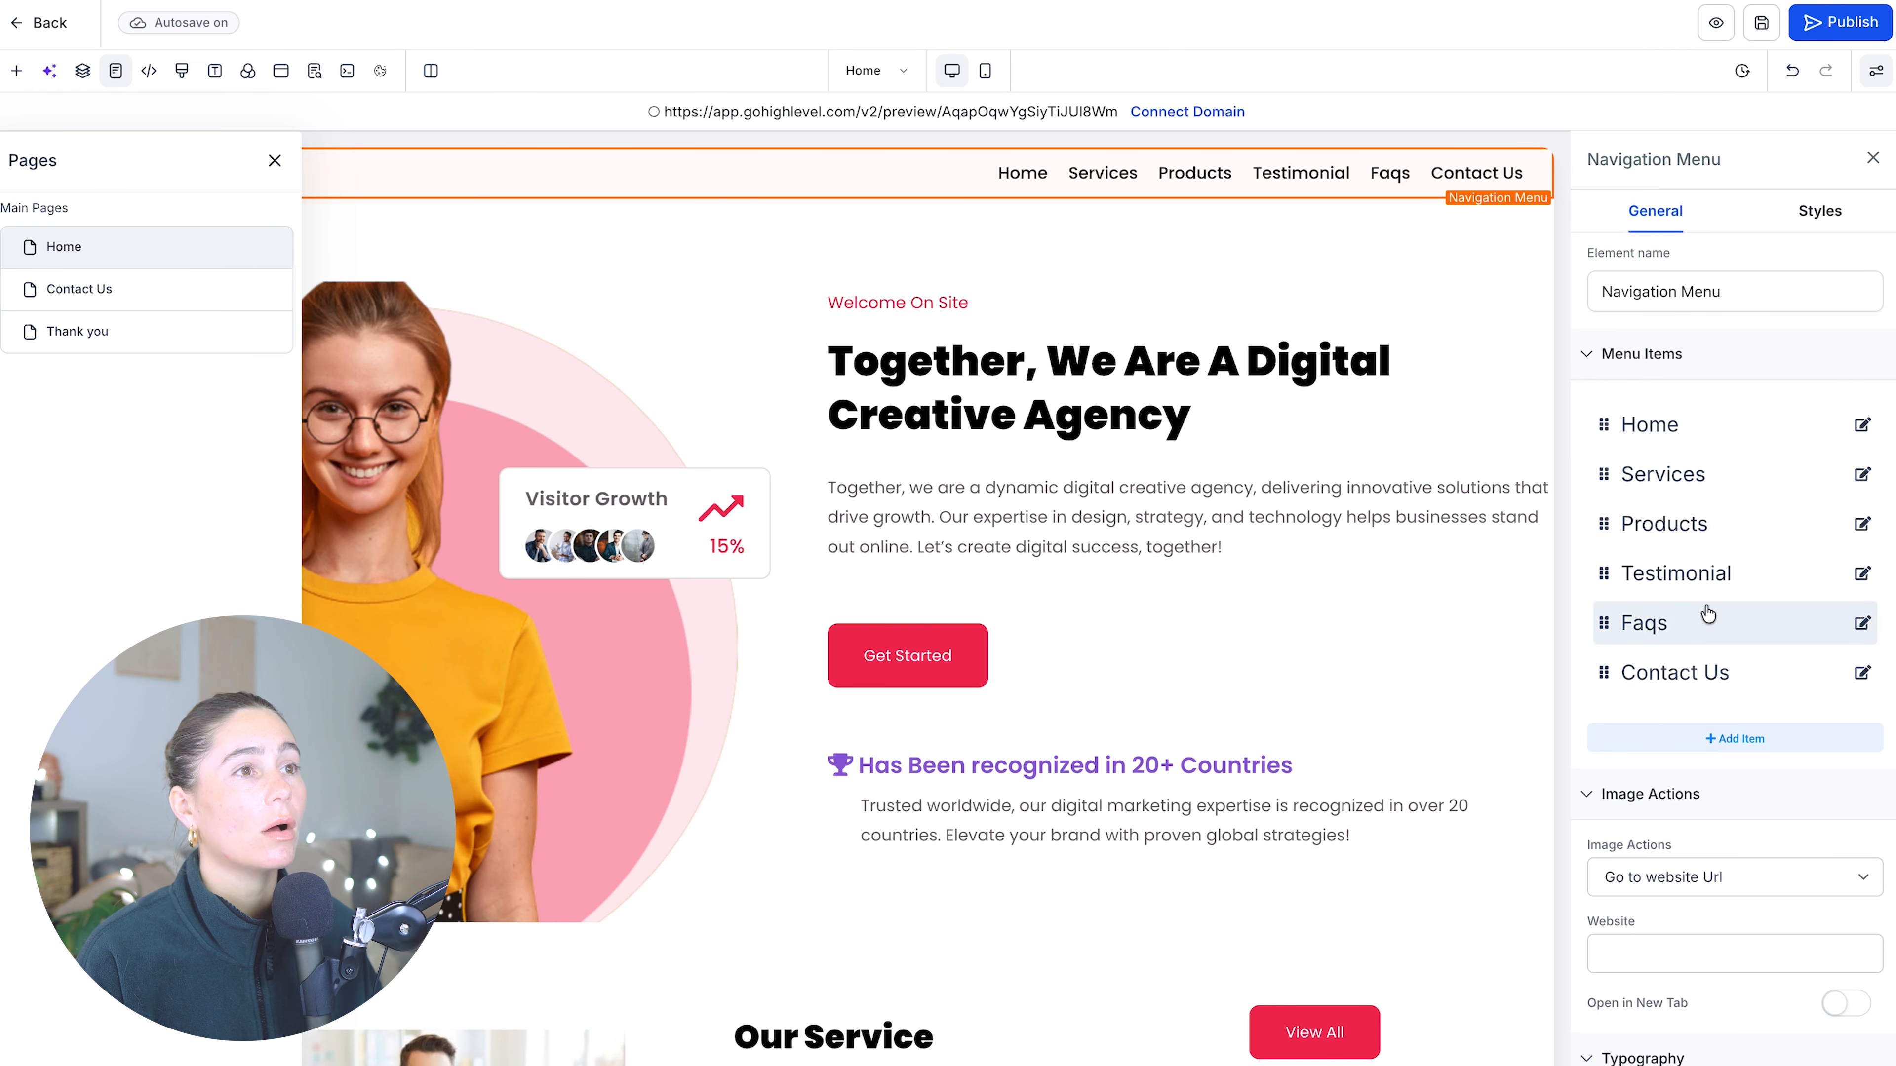
pyautogui.click(658, 261)
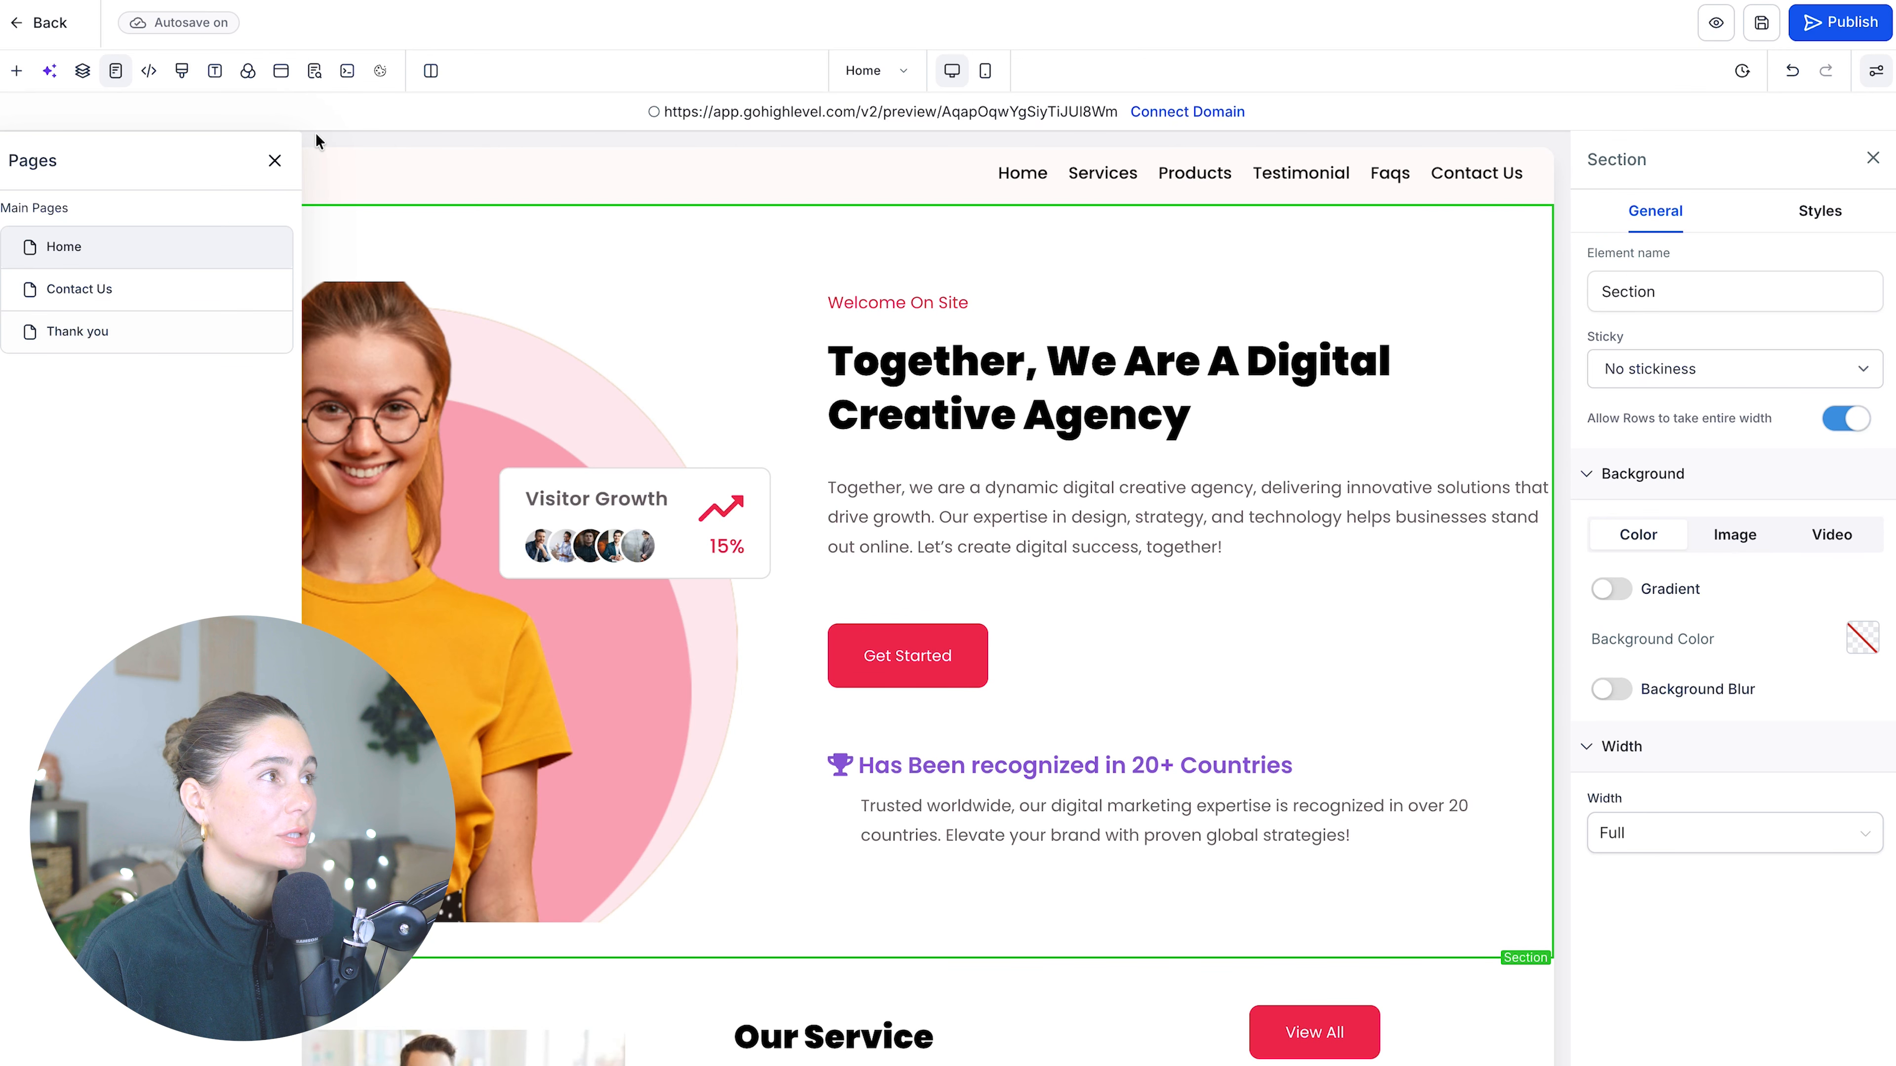
pyautogui.click(274, 161)
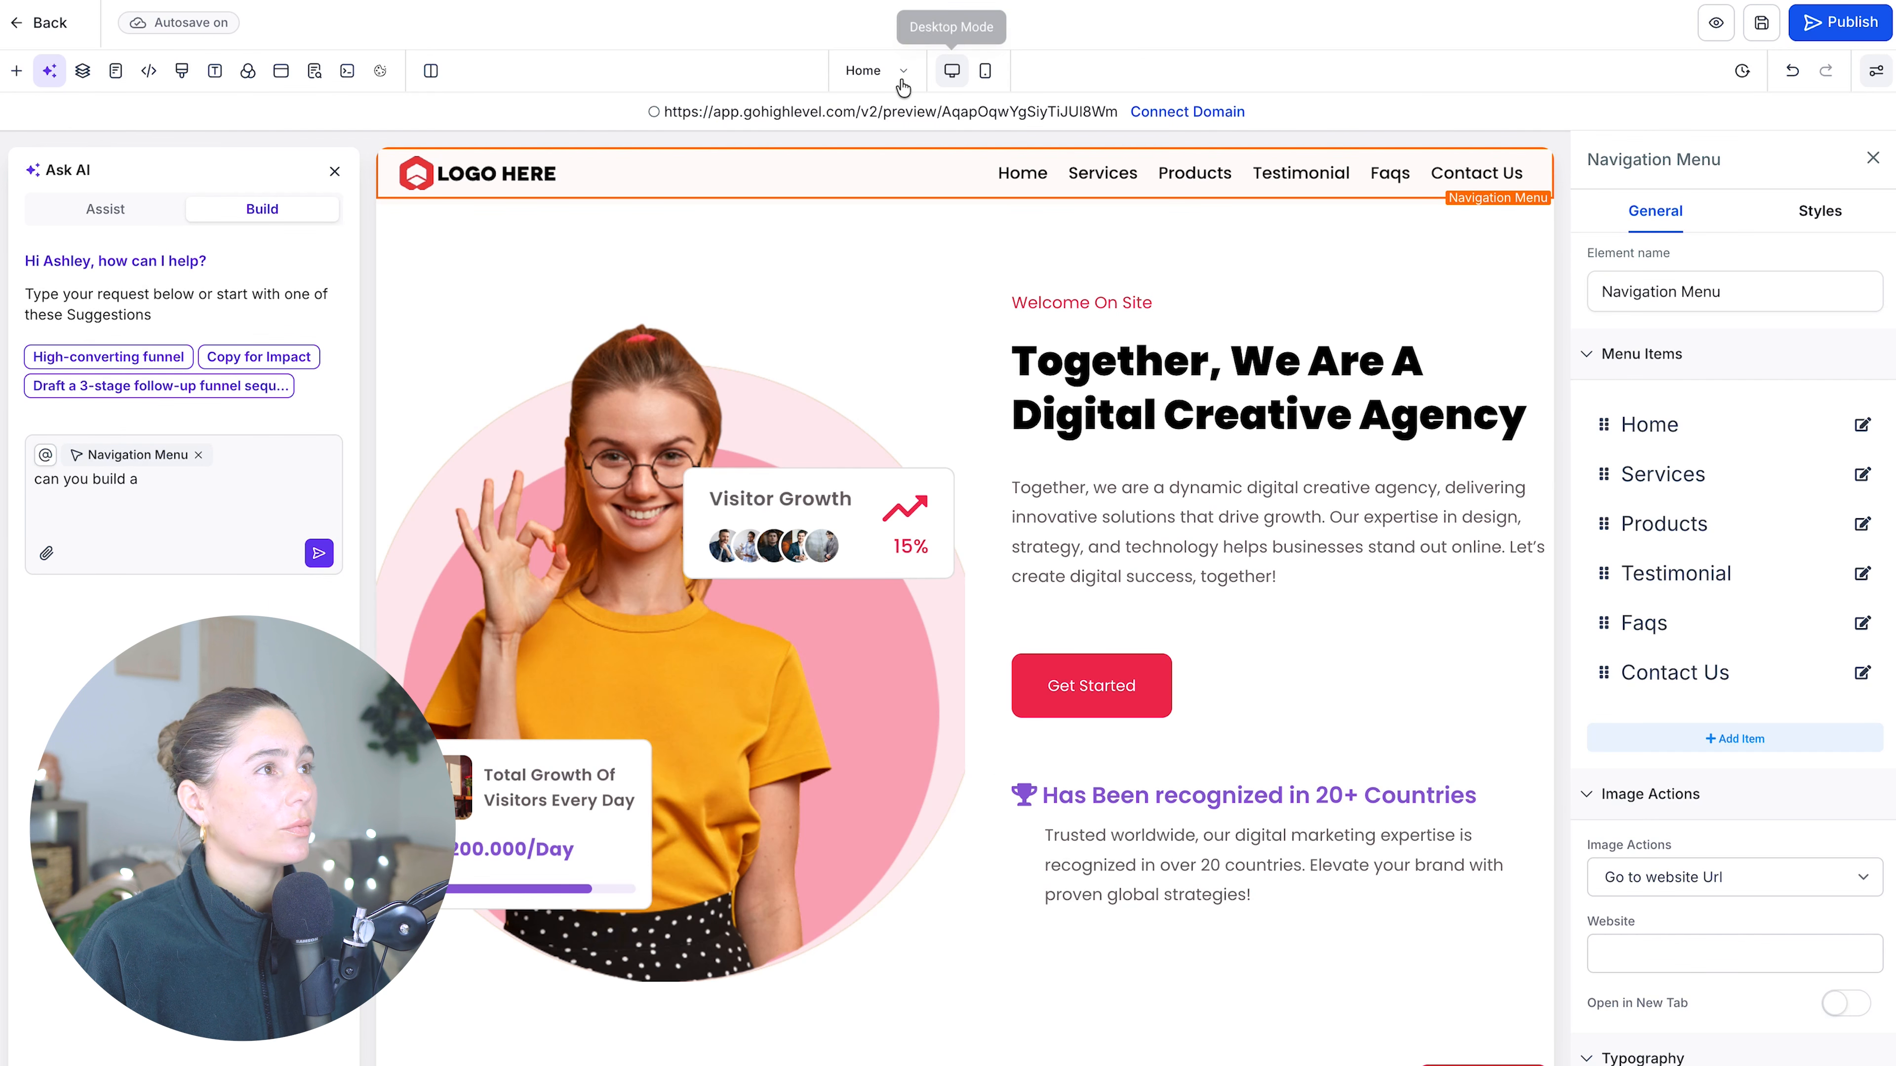
pyautogui.click(862, 73)
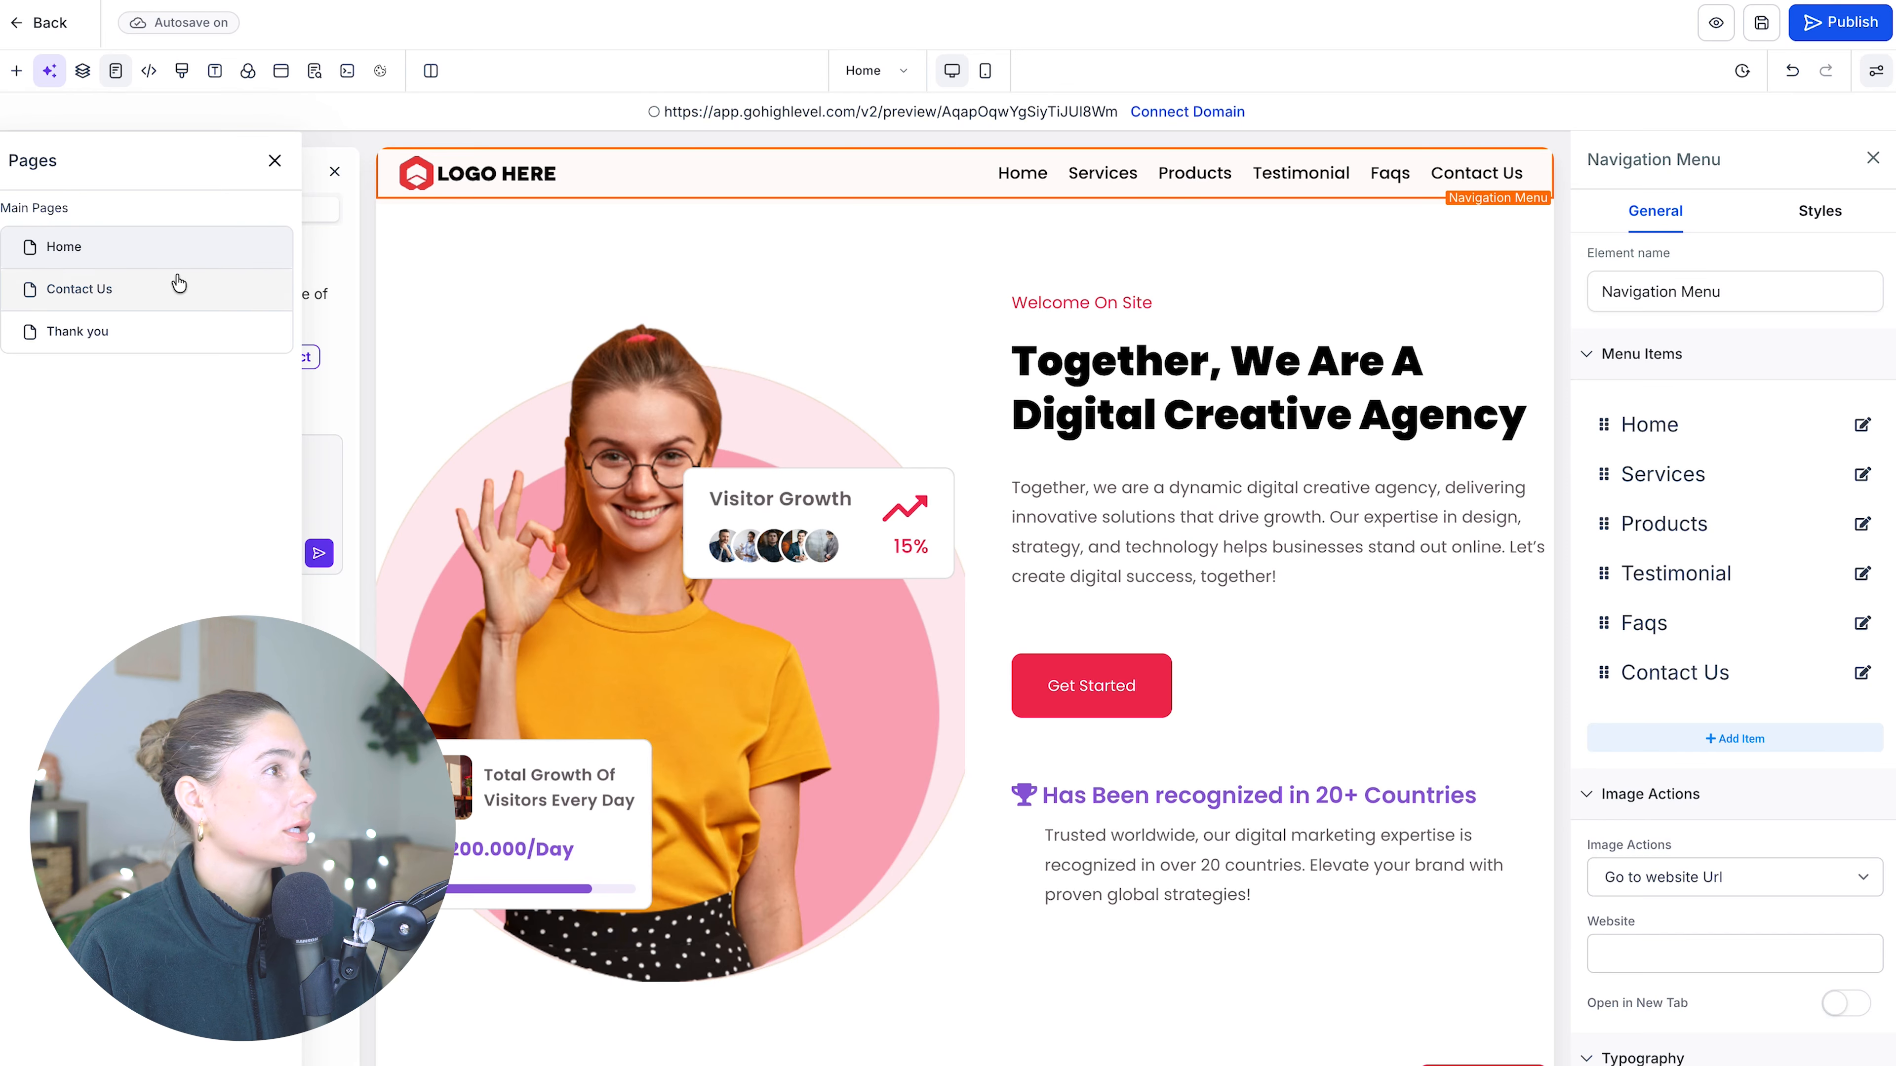
pyautogui.click(274, 160)
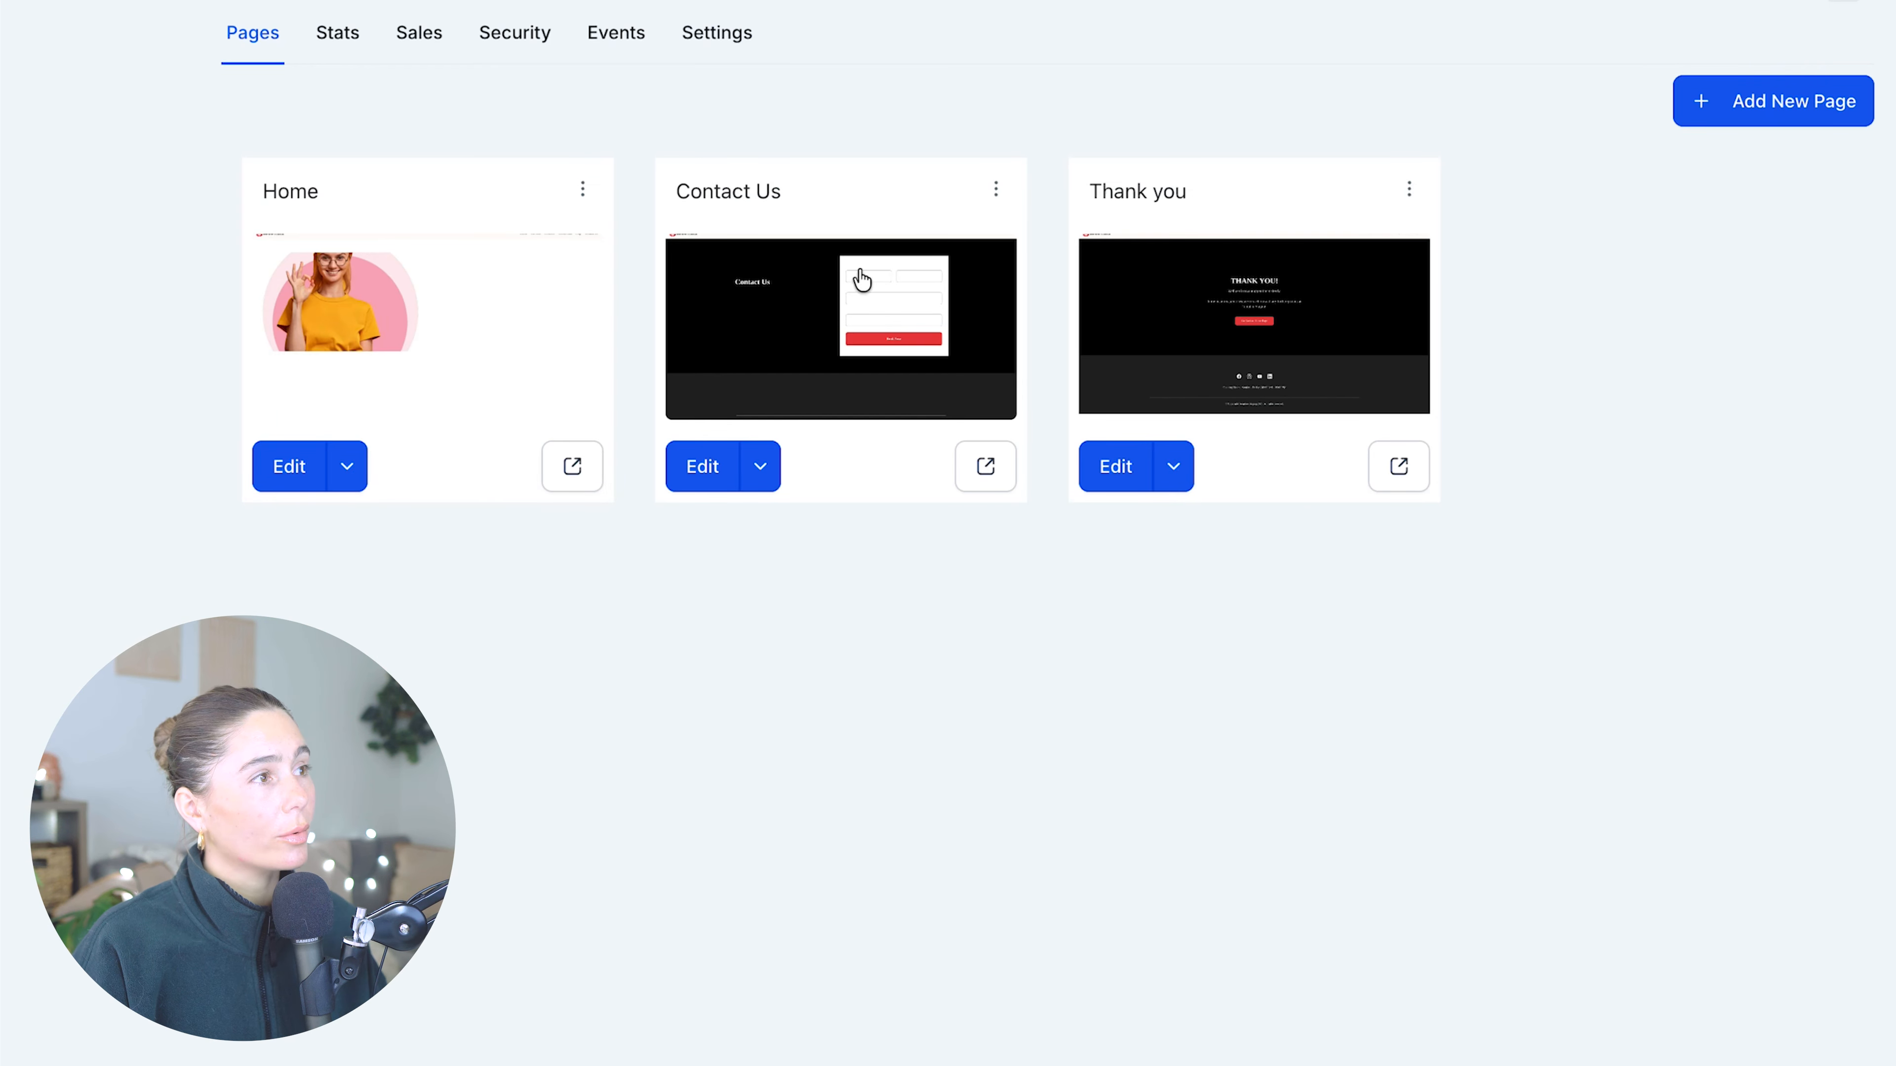
# - Add a new website page named Services and enter its path
pyautogui.click(1783, 95)
pyautogui.click(880, 521)
pyautogui.write('Ser')
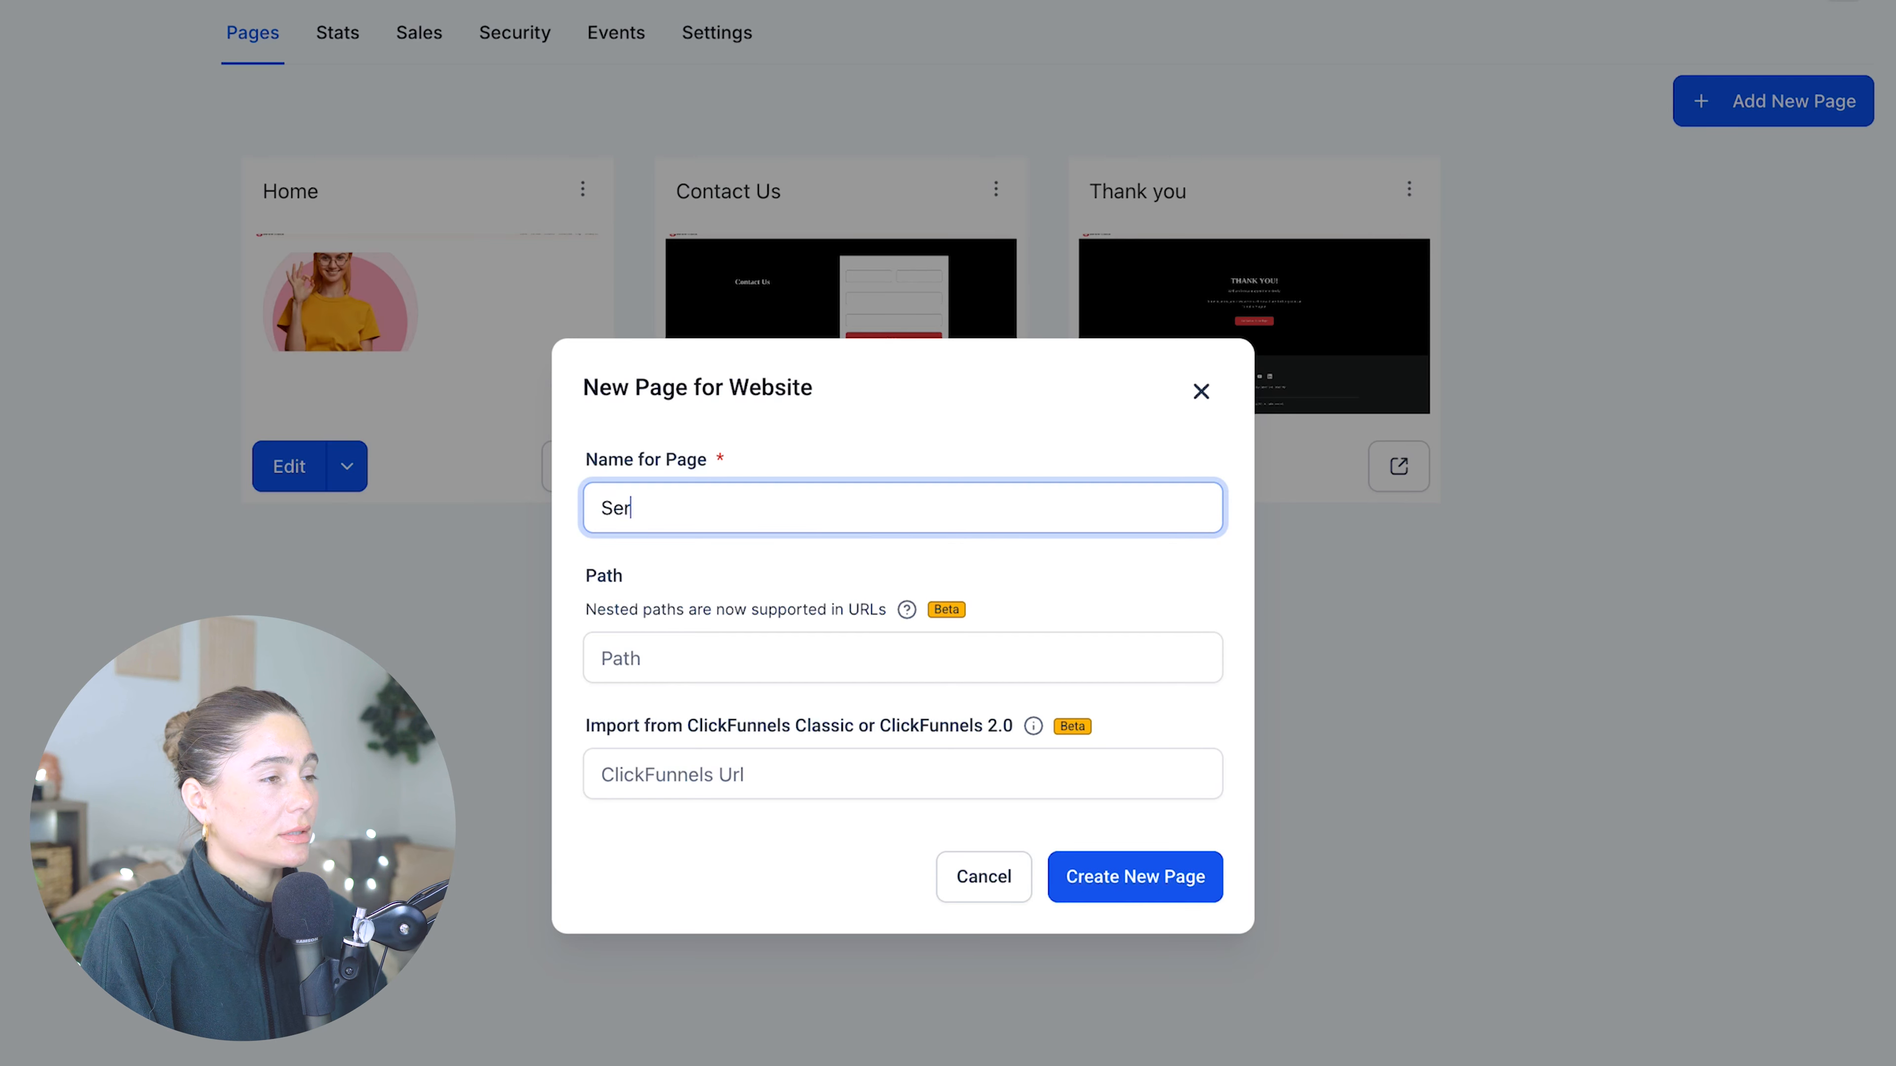
pyautogui.write('vices')
pyautogui.click(779, 656)
pyautogui.write('servi')
pyautogui.press('Return')
# - Import an existing page from the Digital Marketing website into the Services page
pyautogui.click(717, 651)
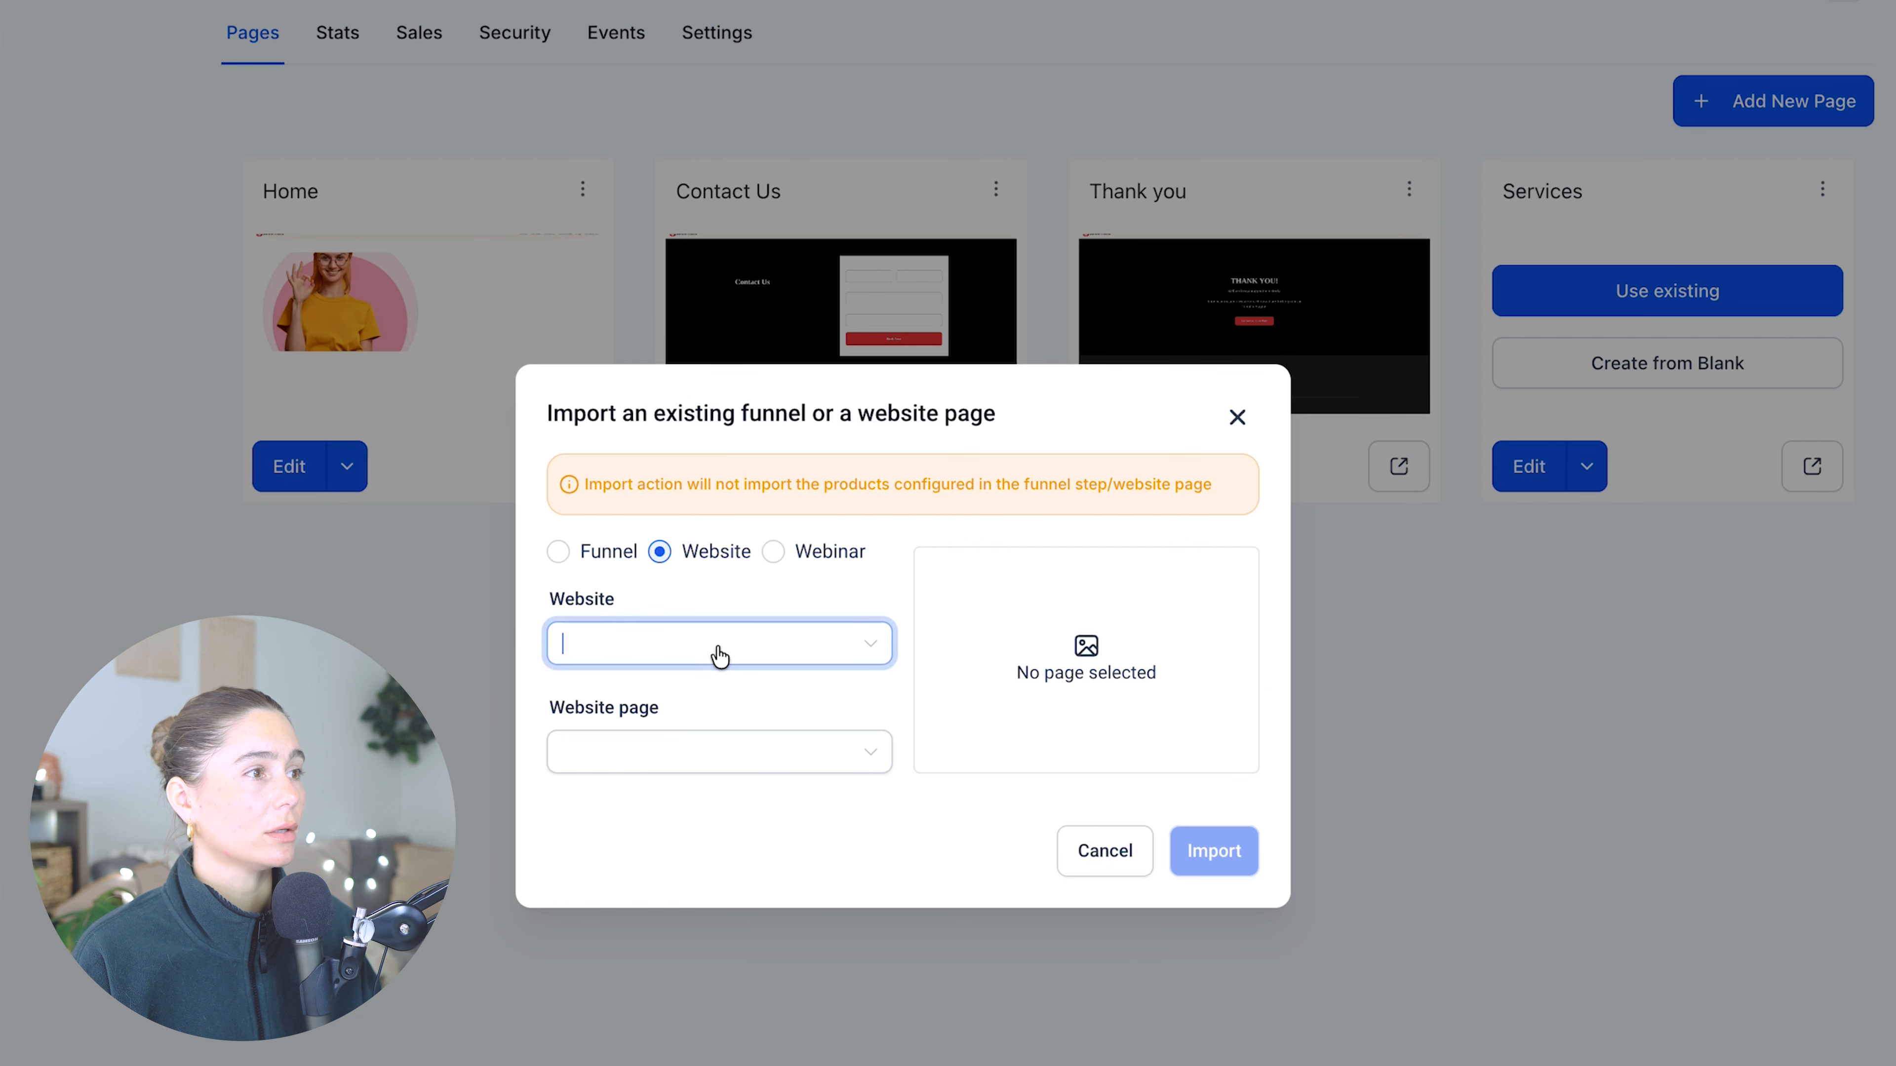
pyautogui.click(719, 701)
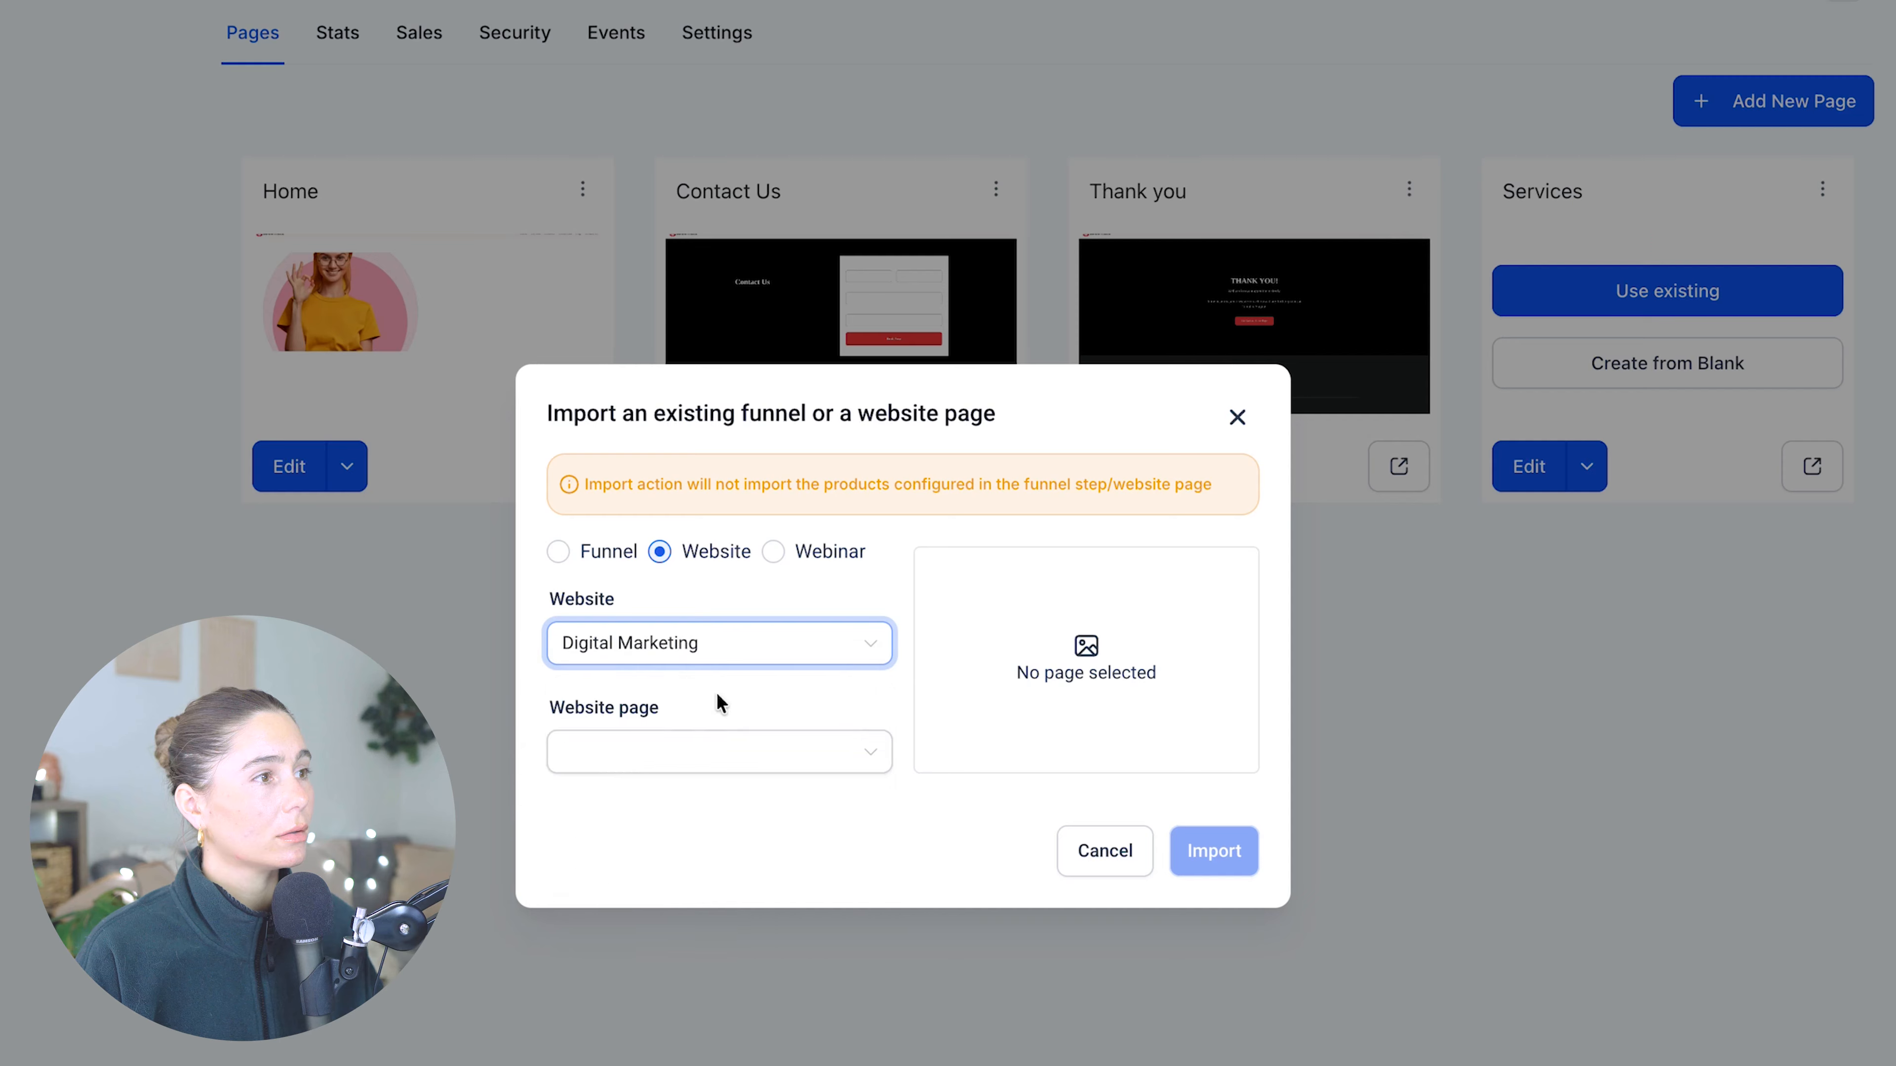
pyautogui.click(1214, 851)
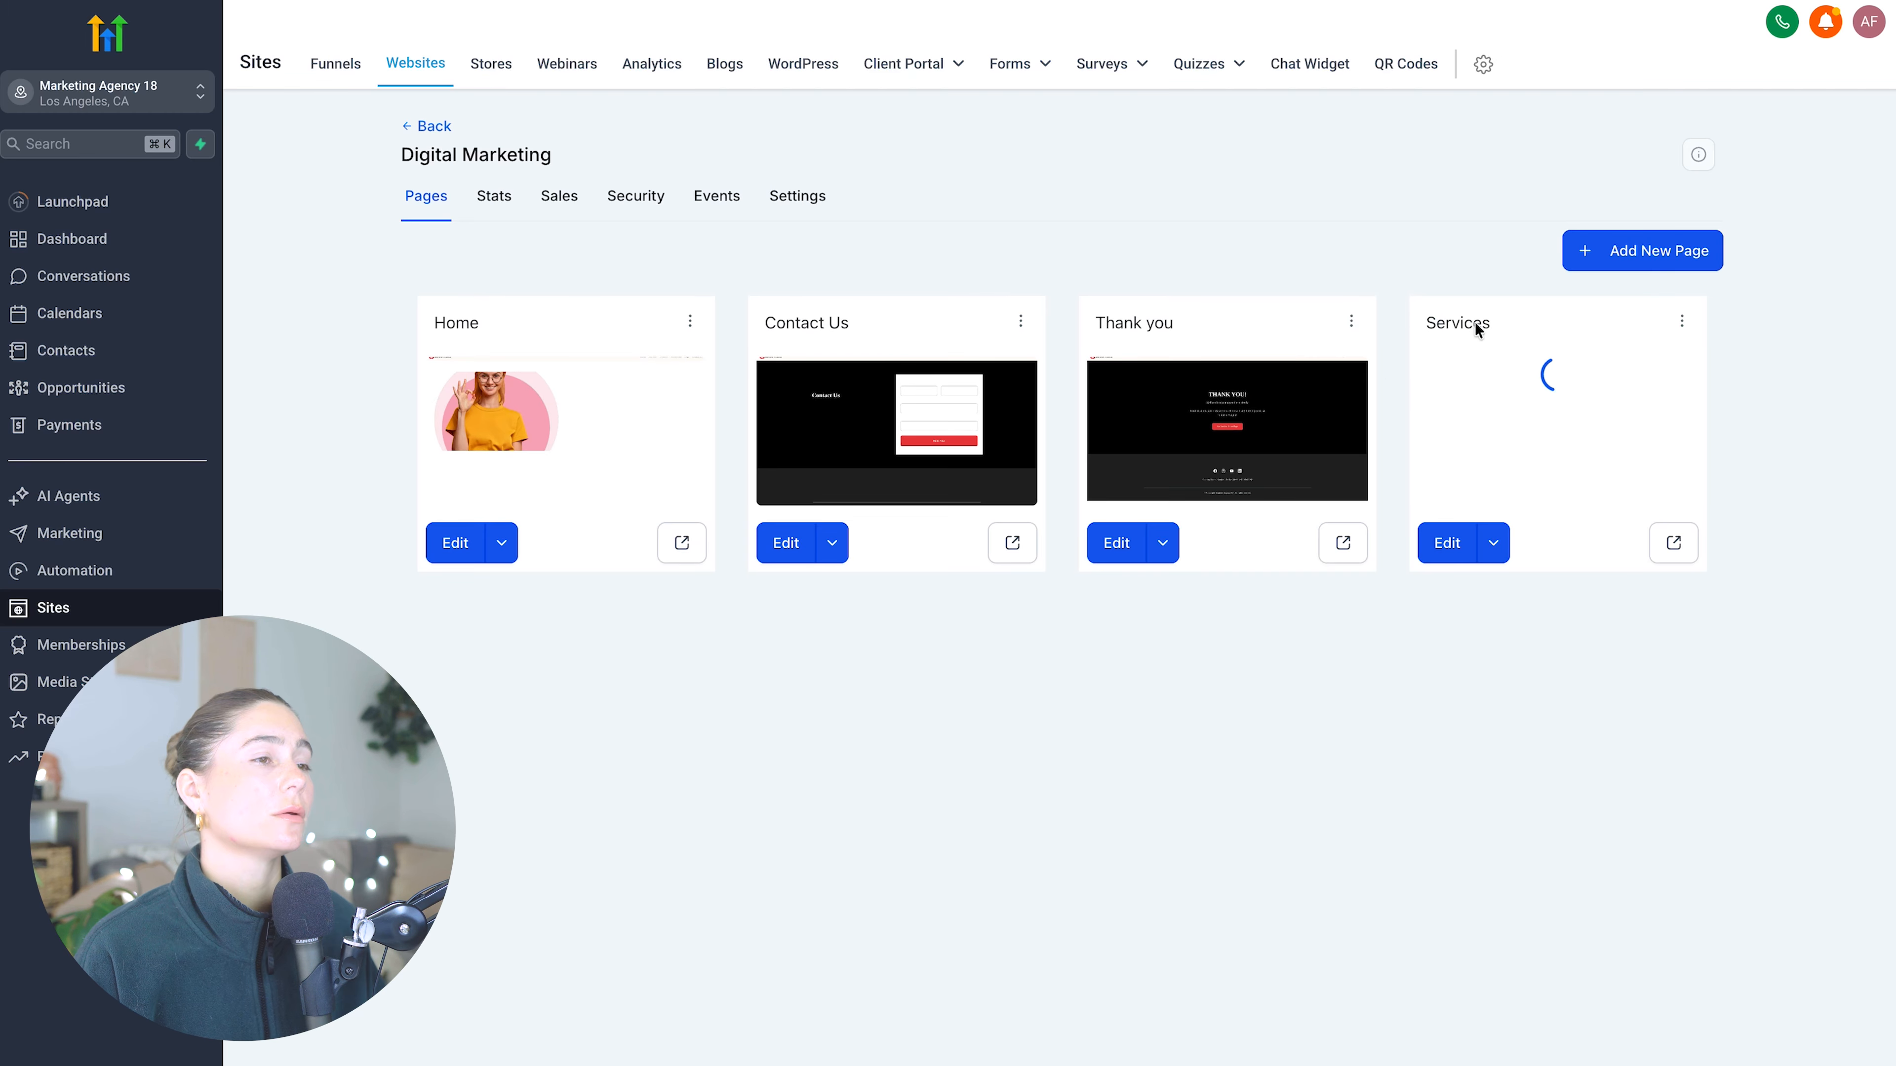
# - Ask the AI assistant to build this into a services page for a digital marketing agency
pyautogui.click(1463, 547)
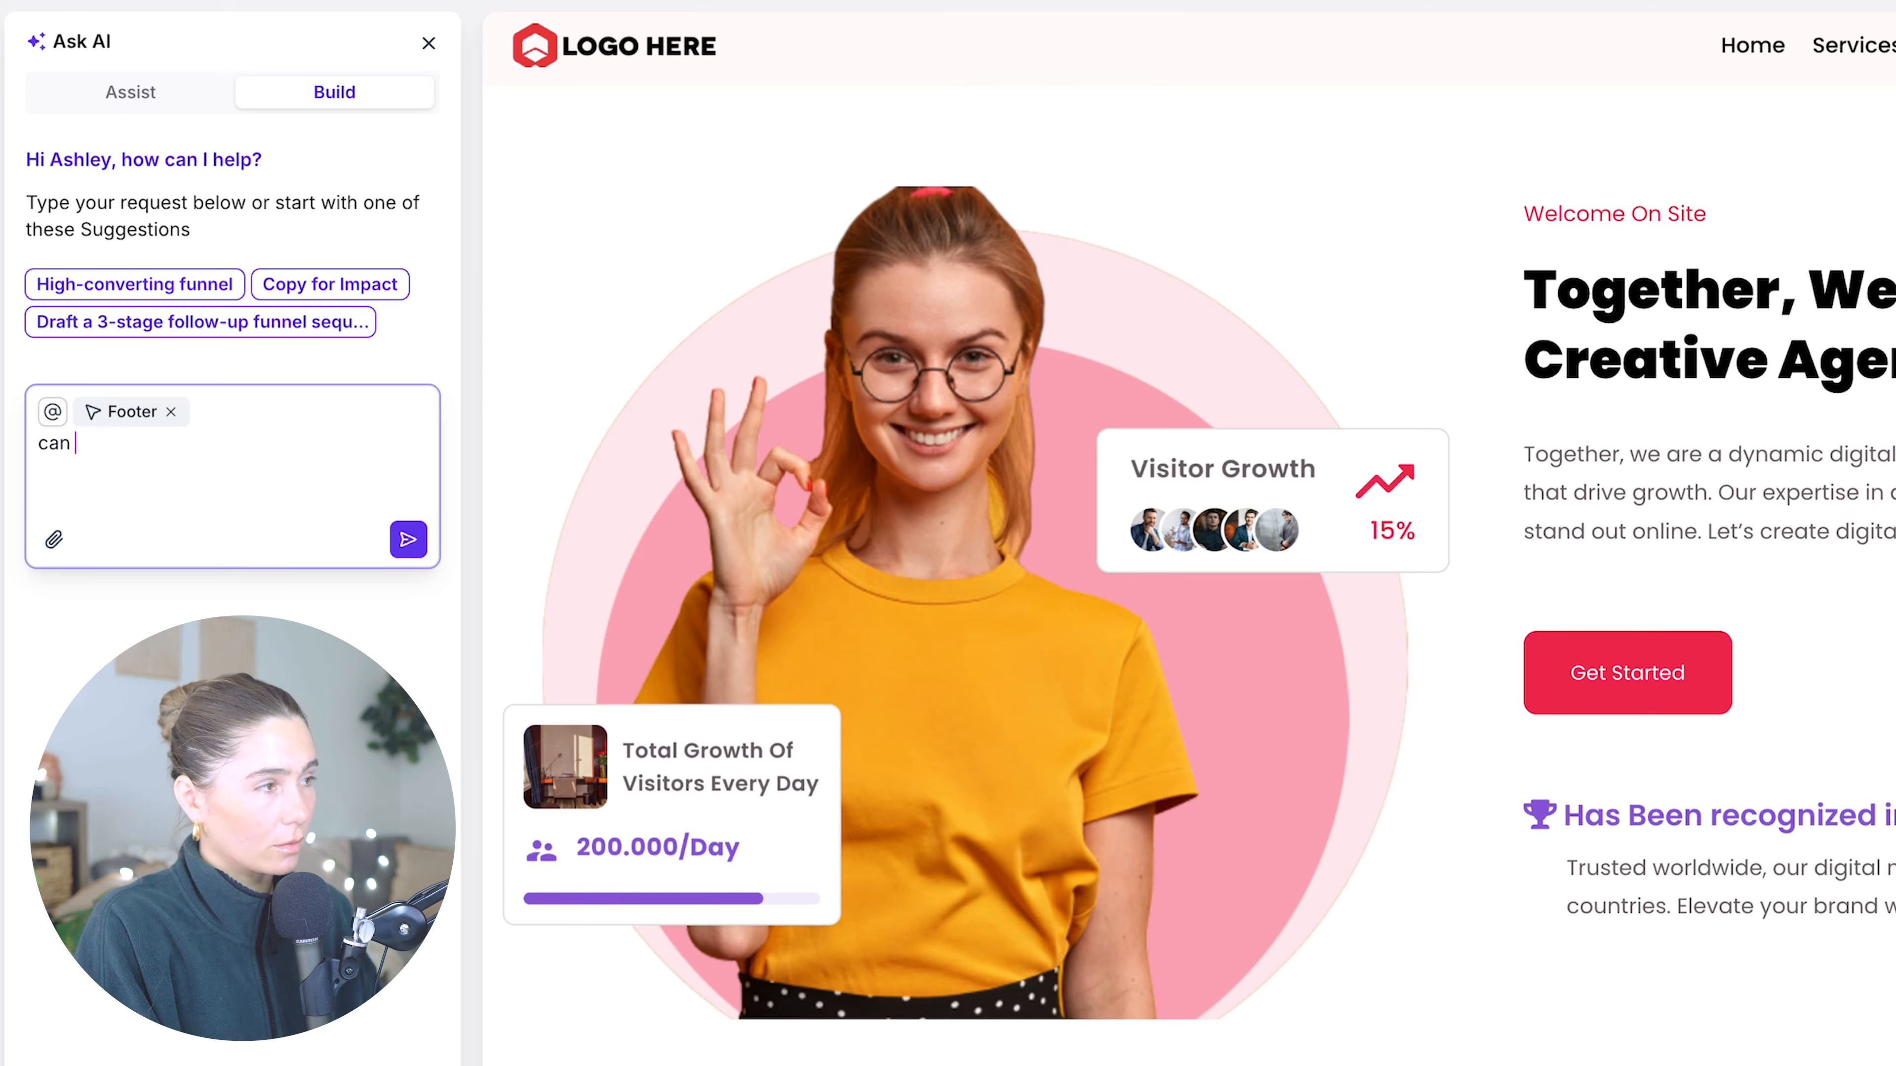
pyautogui.write('you build this into a services p')
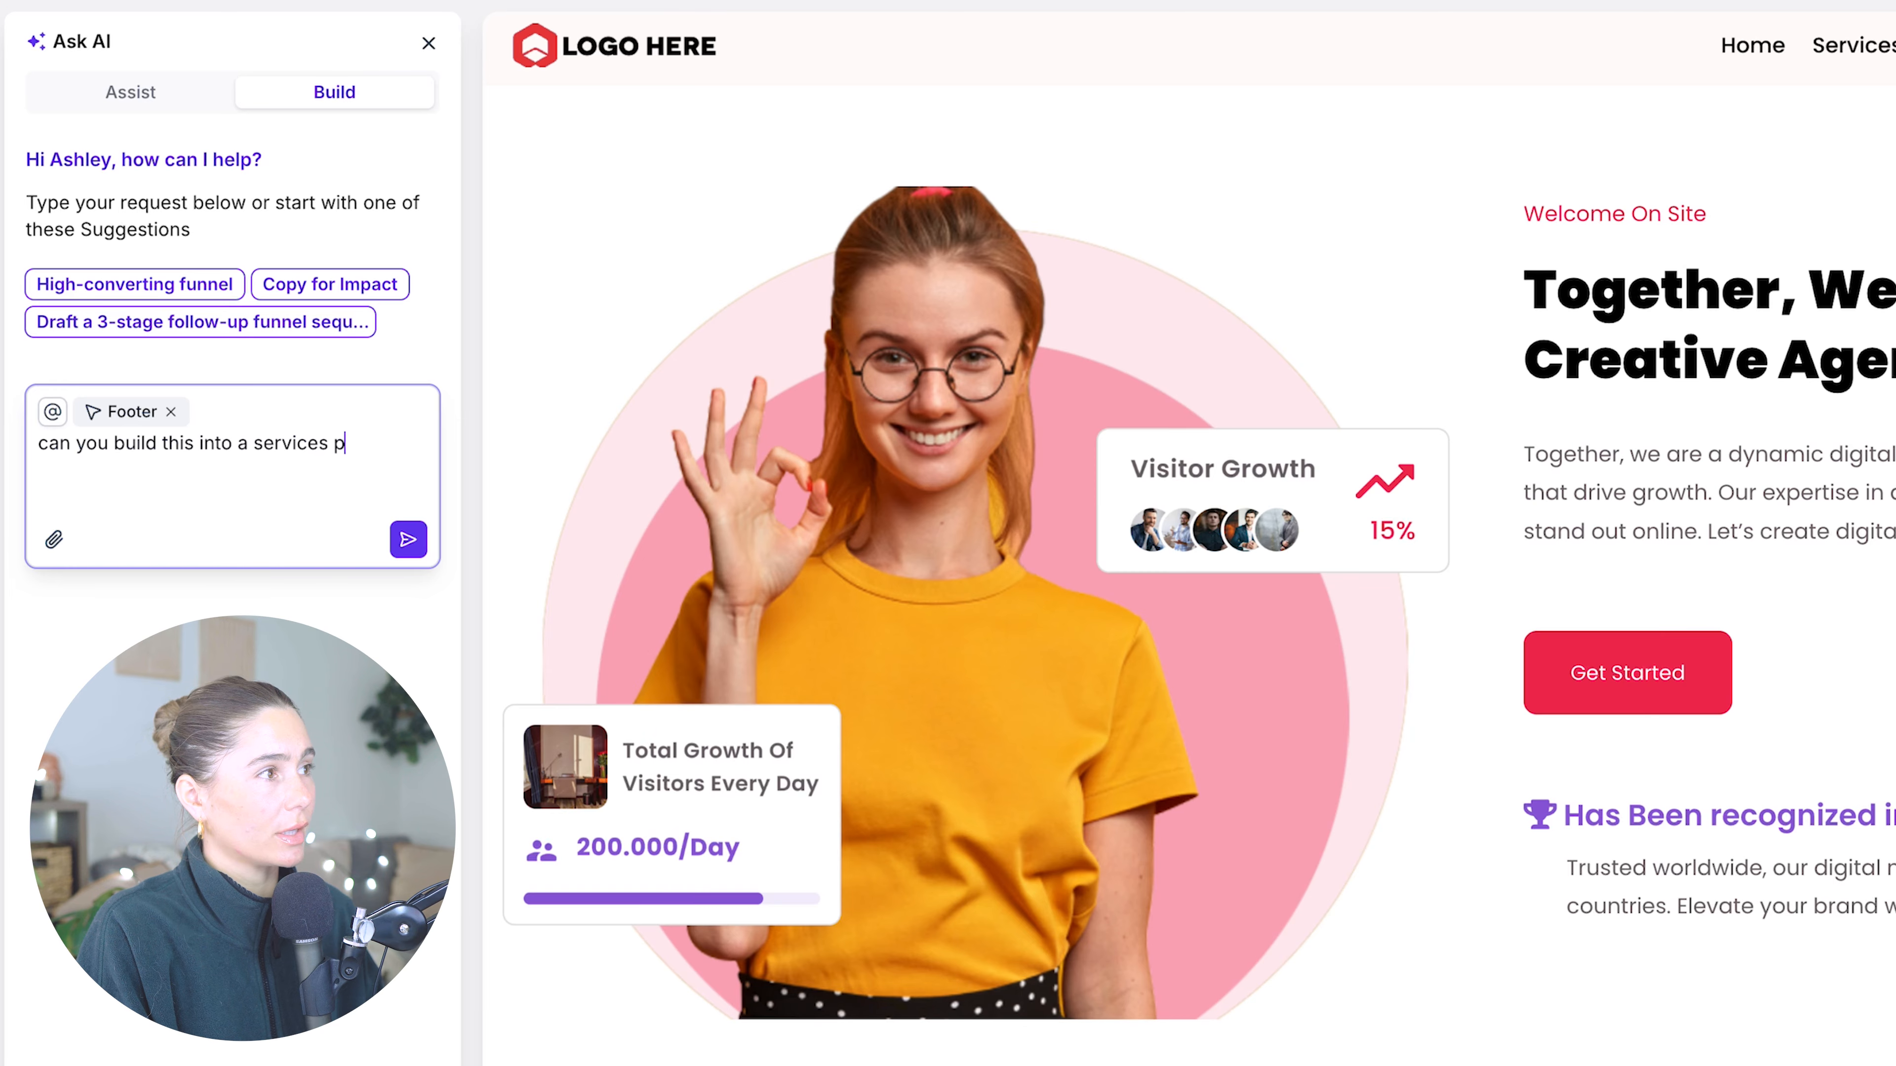
pyautogui.write('igital marketing agency')
pyautogui.press('Return')
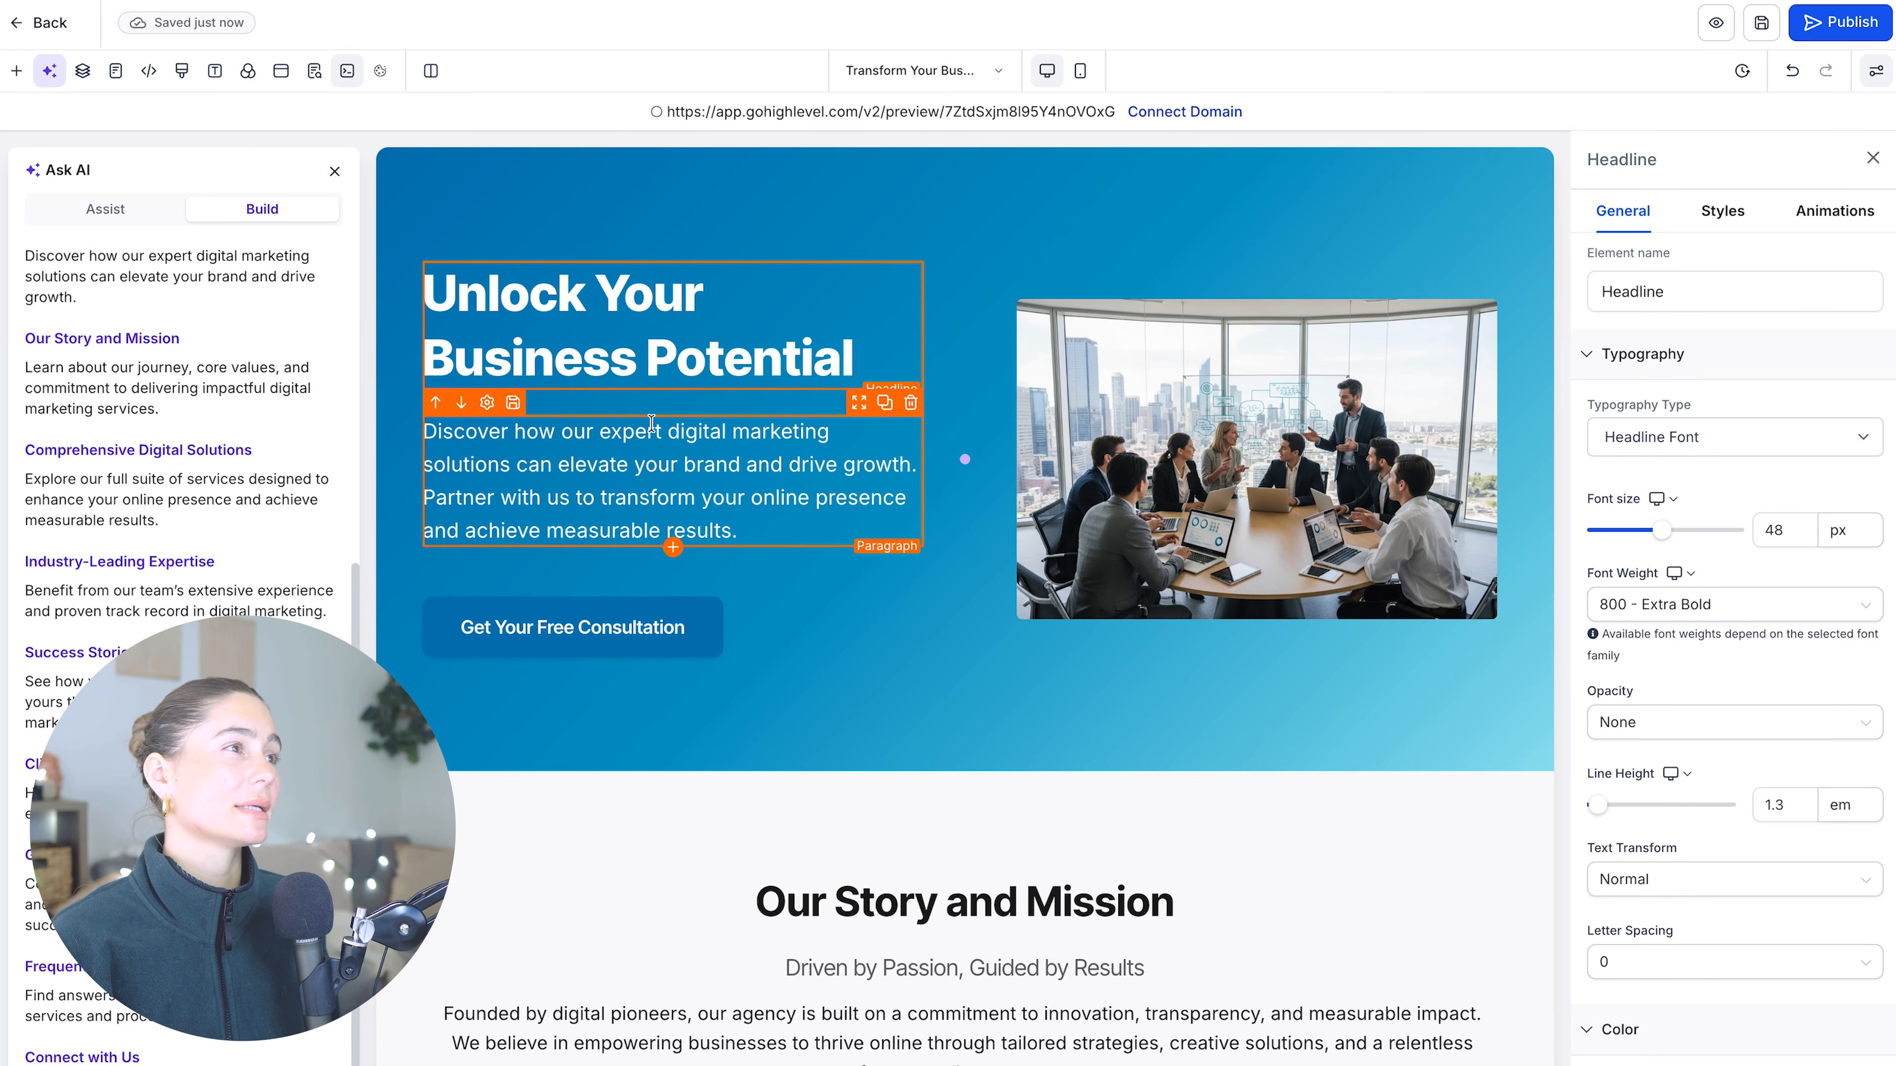
# - Scroll through the generated services page and review the headline's general and style settings
pyautogui.scroll(-15, 1342, 346)
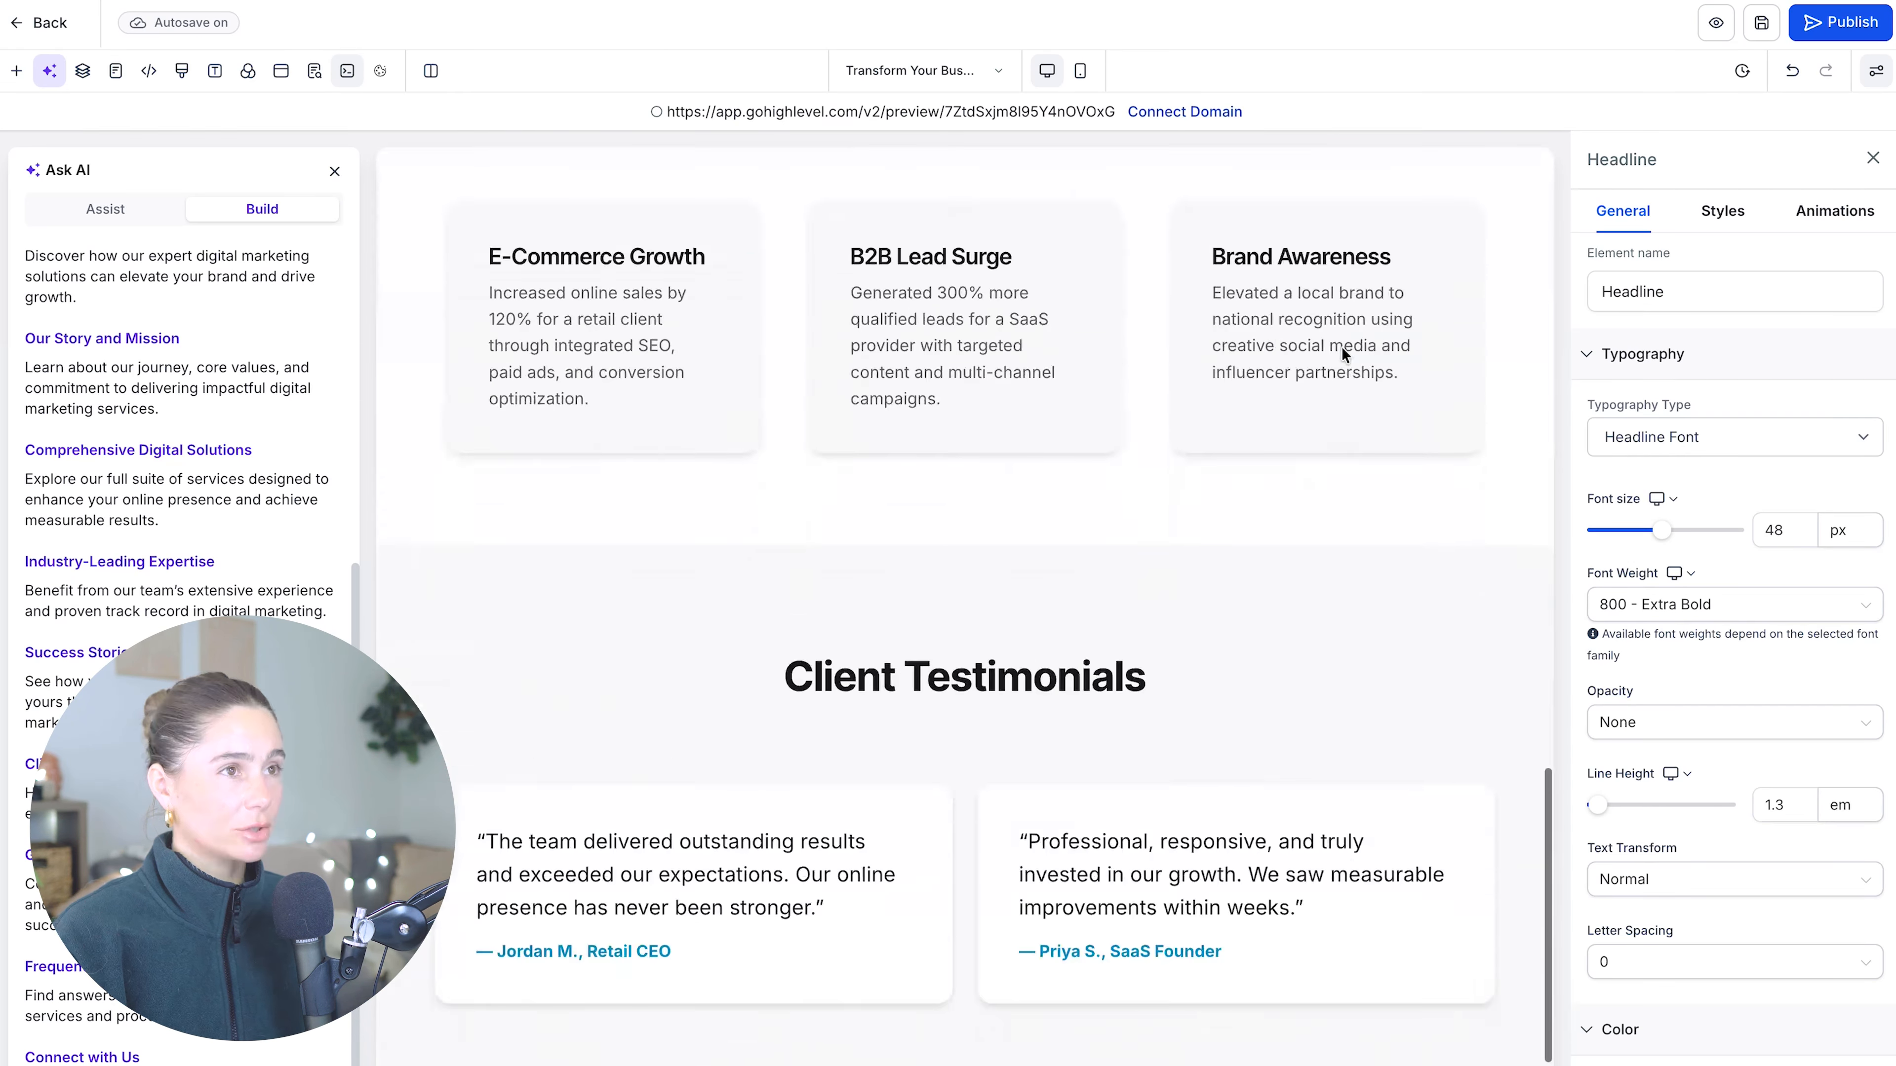
pyautogui.scroll(15, 1342, 347)
pyautogui.click(1725, 218)
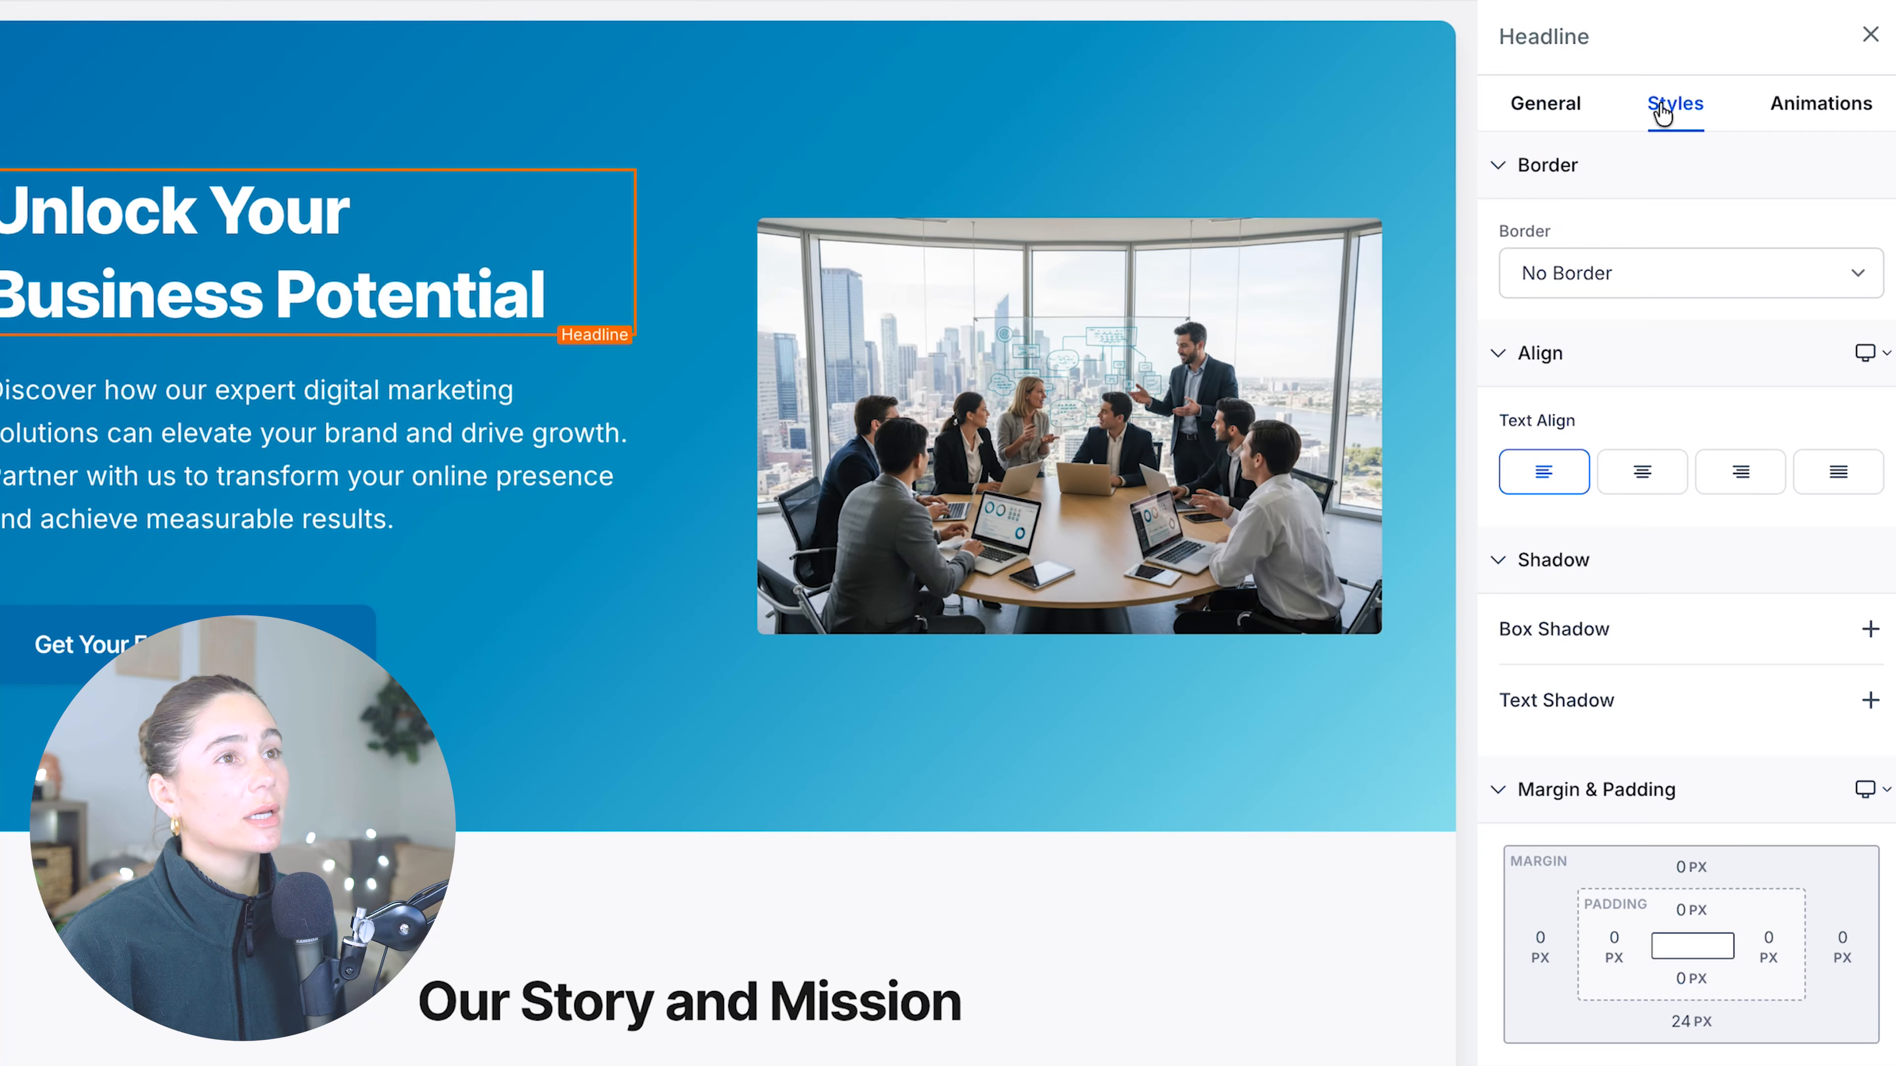
pyautogui.click(1557, 120)
pyautogui.scroll(-2, 1582, 626)
pyautogui.scroll(2, 1583, 619)
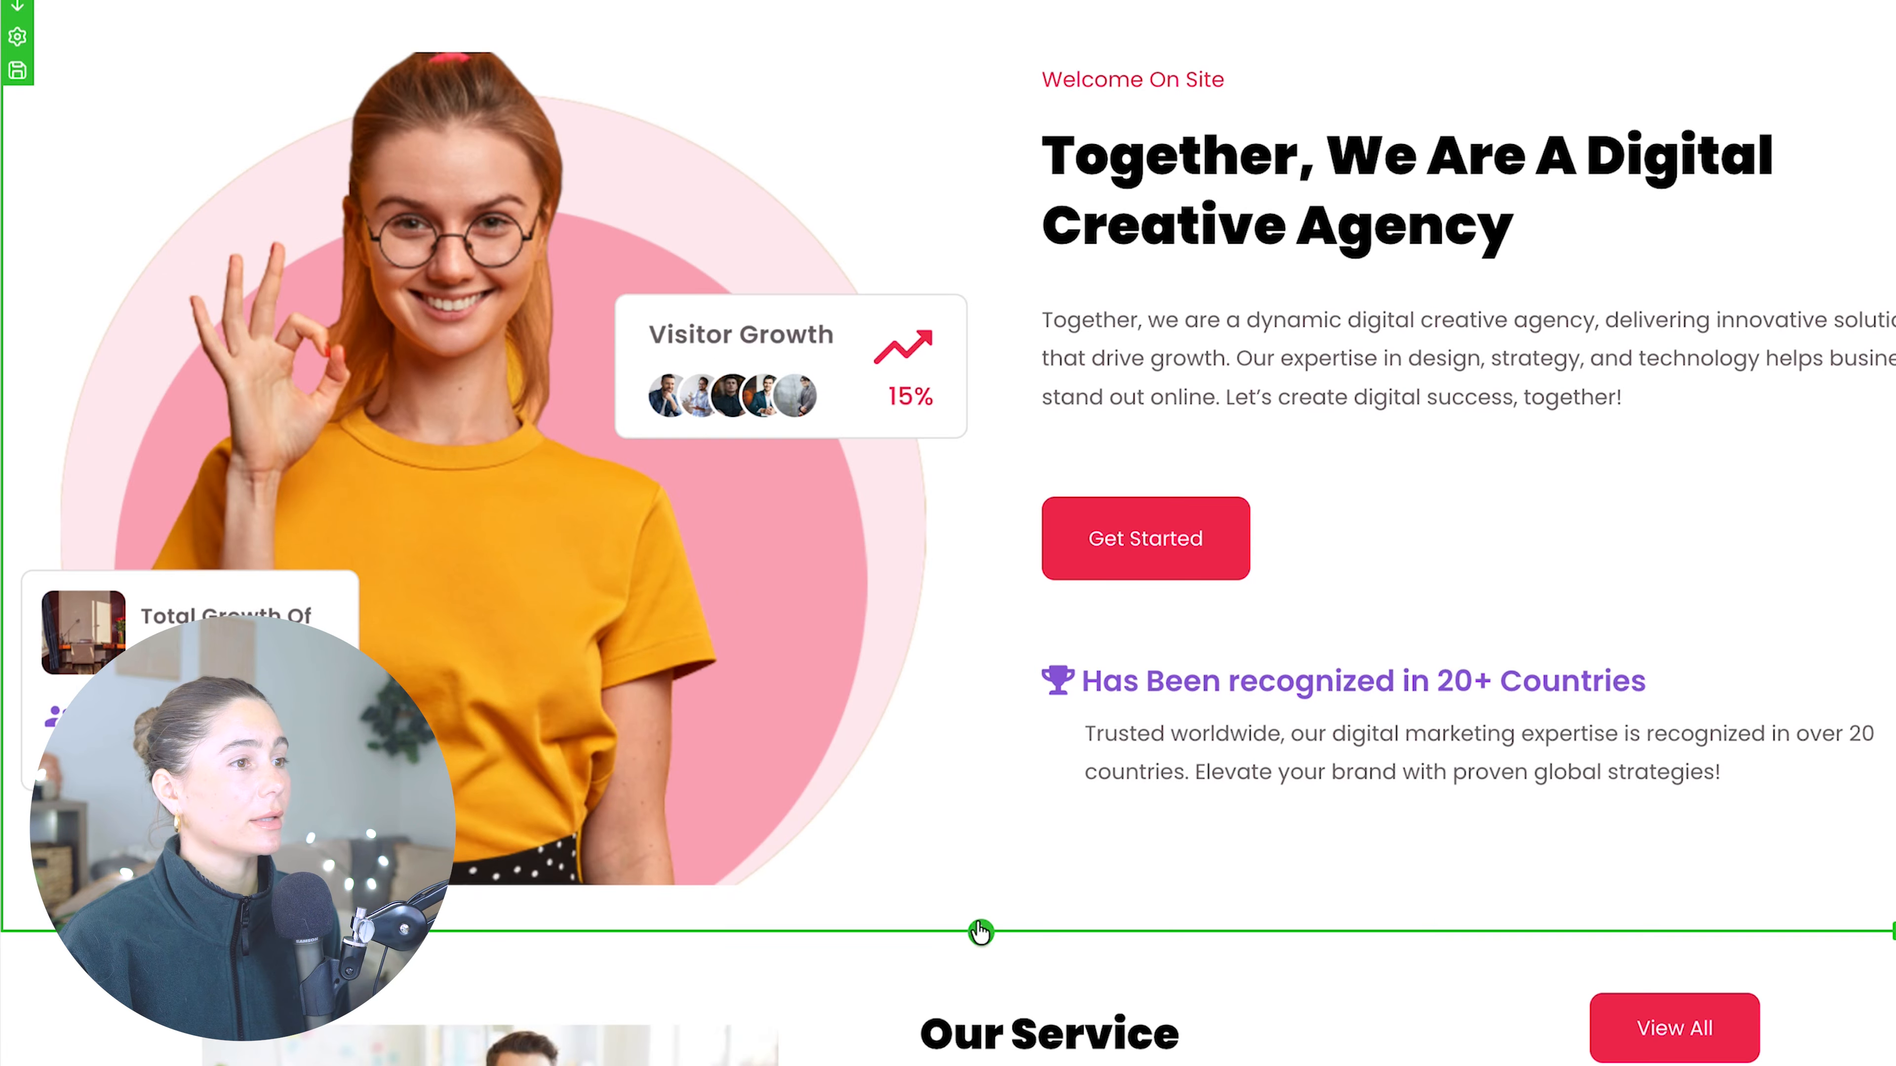
# - Open the add-element panel and browse its Quick Add, Rows, Elements and Prebuilt Sections categories
pyautogui.click(1130, 938)
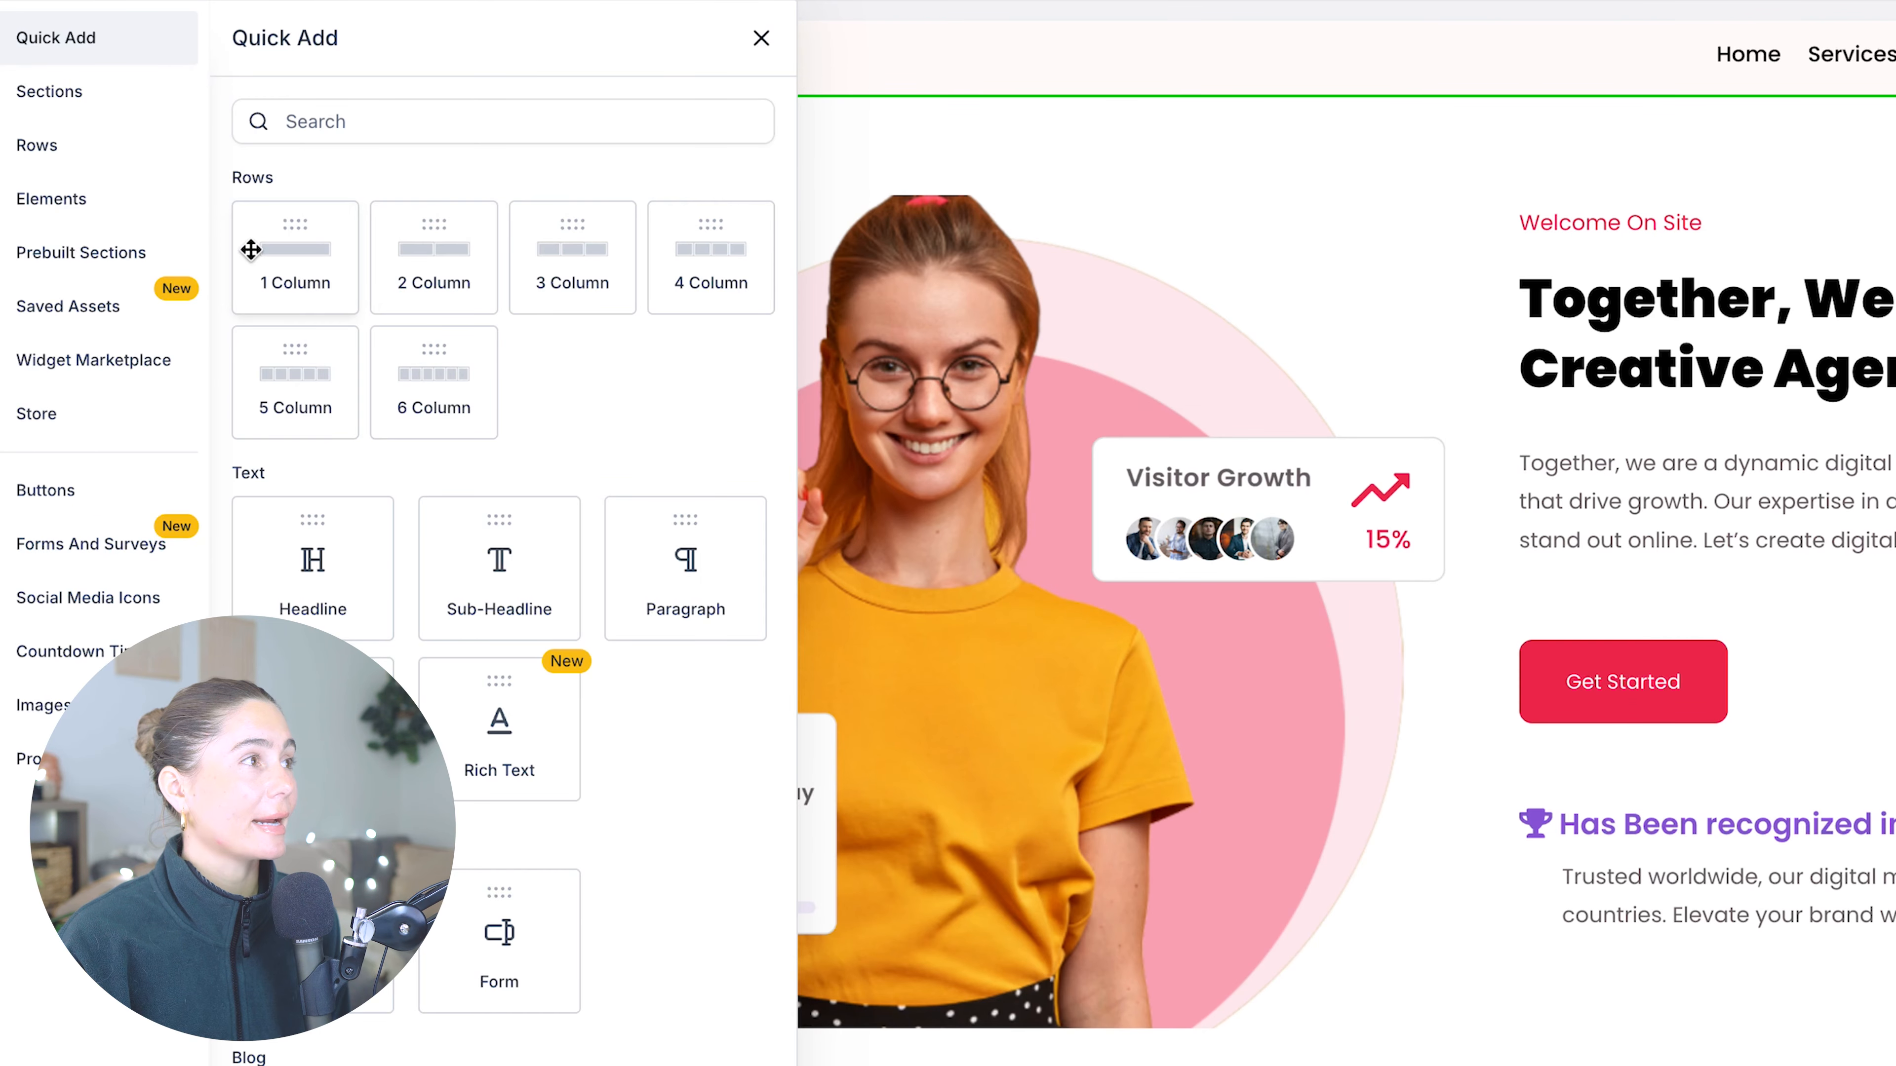
pyautogui.click(69, 82)
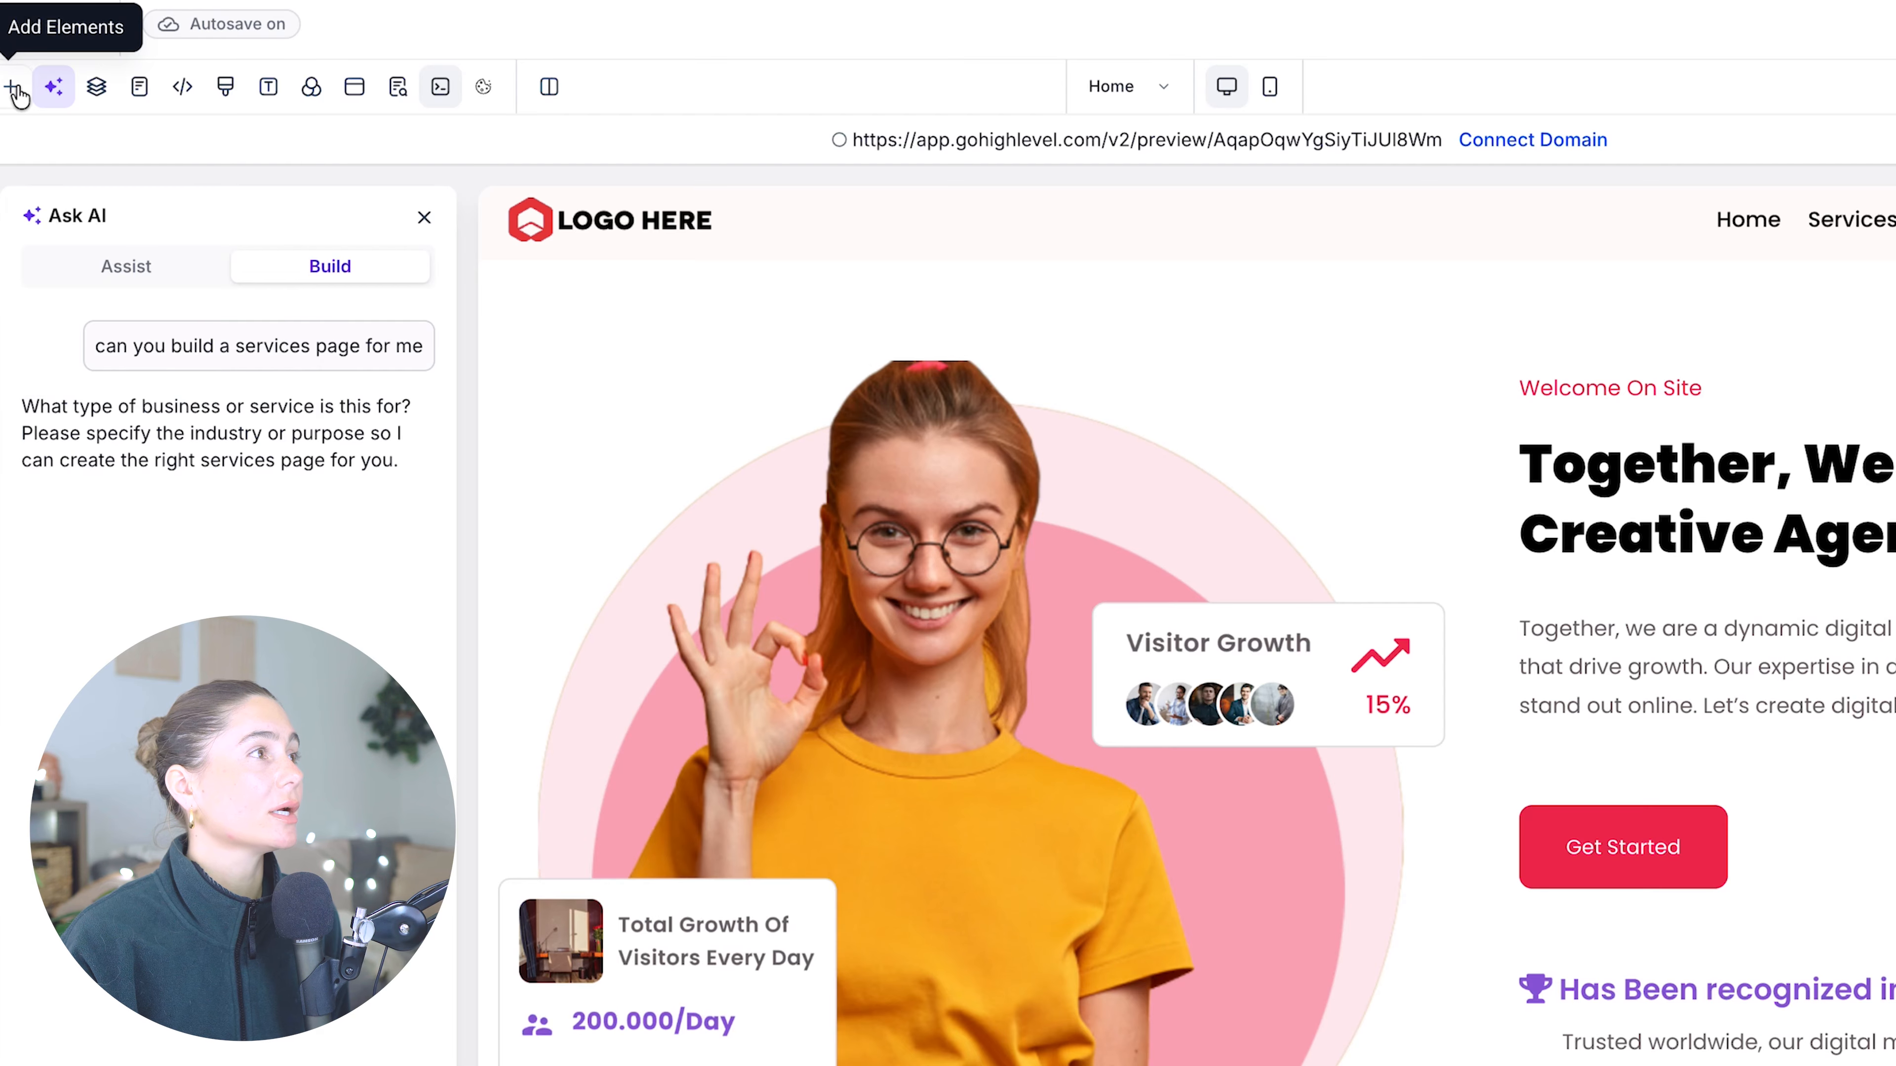
pyautogui.click(15, 90)
pyautogui.click(74, 318)
pyautogui.click(75, 365)
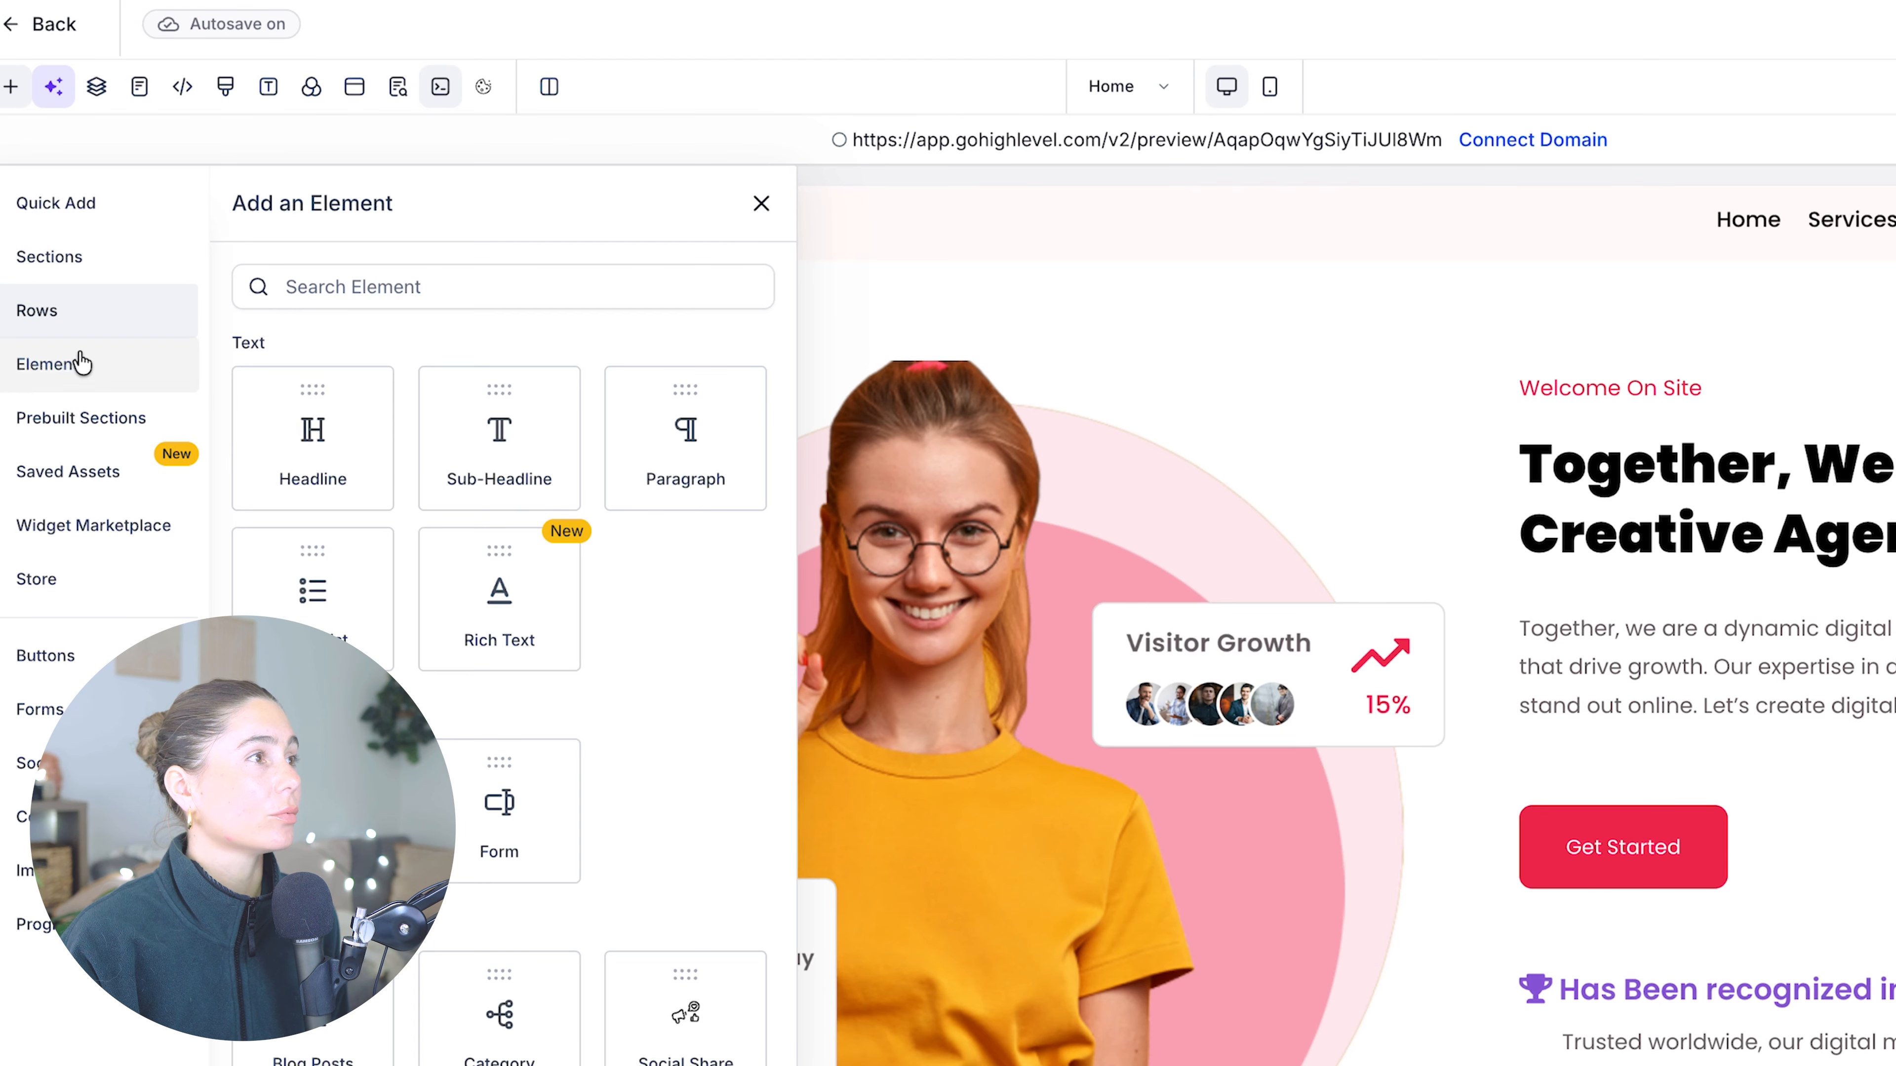
pyautogui.click(95, 418)
pyautogui.click(38, 370)
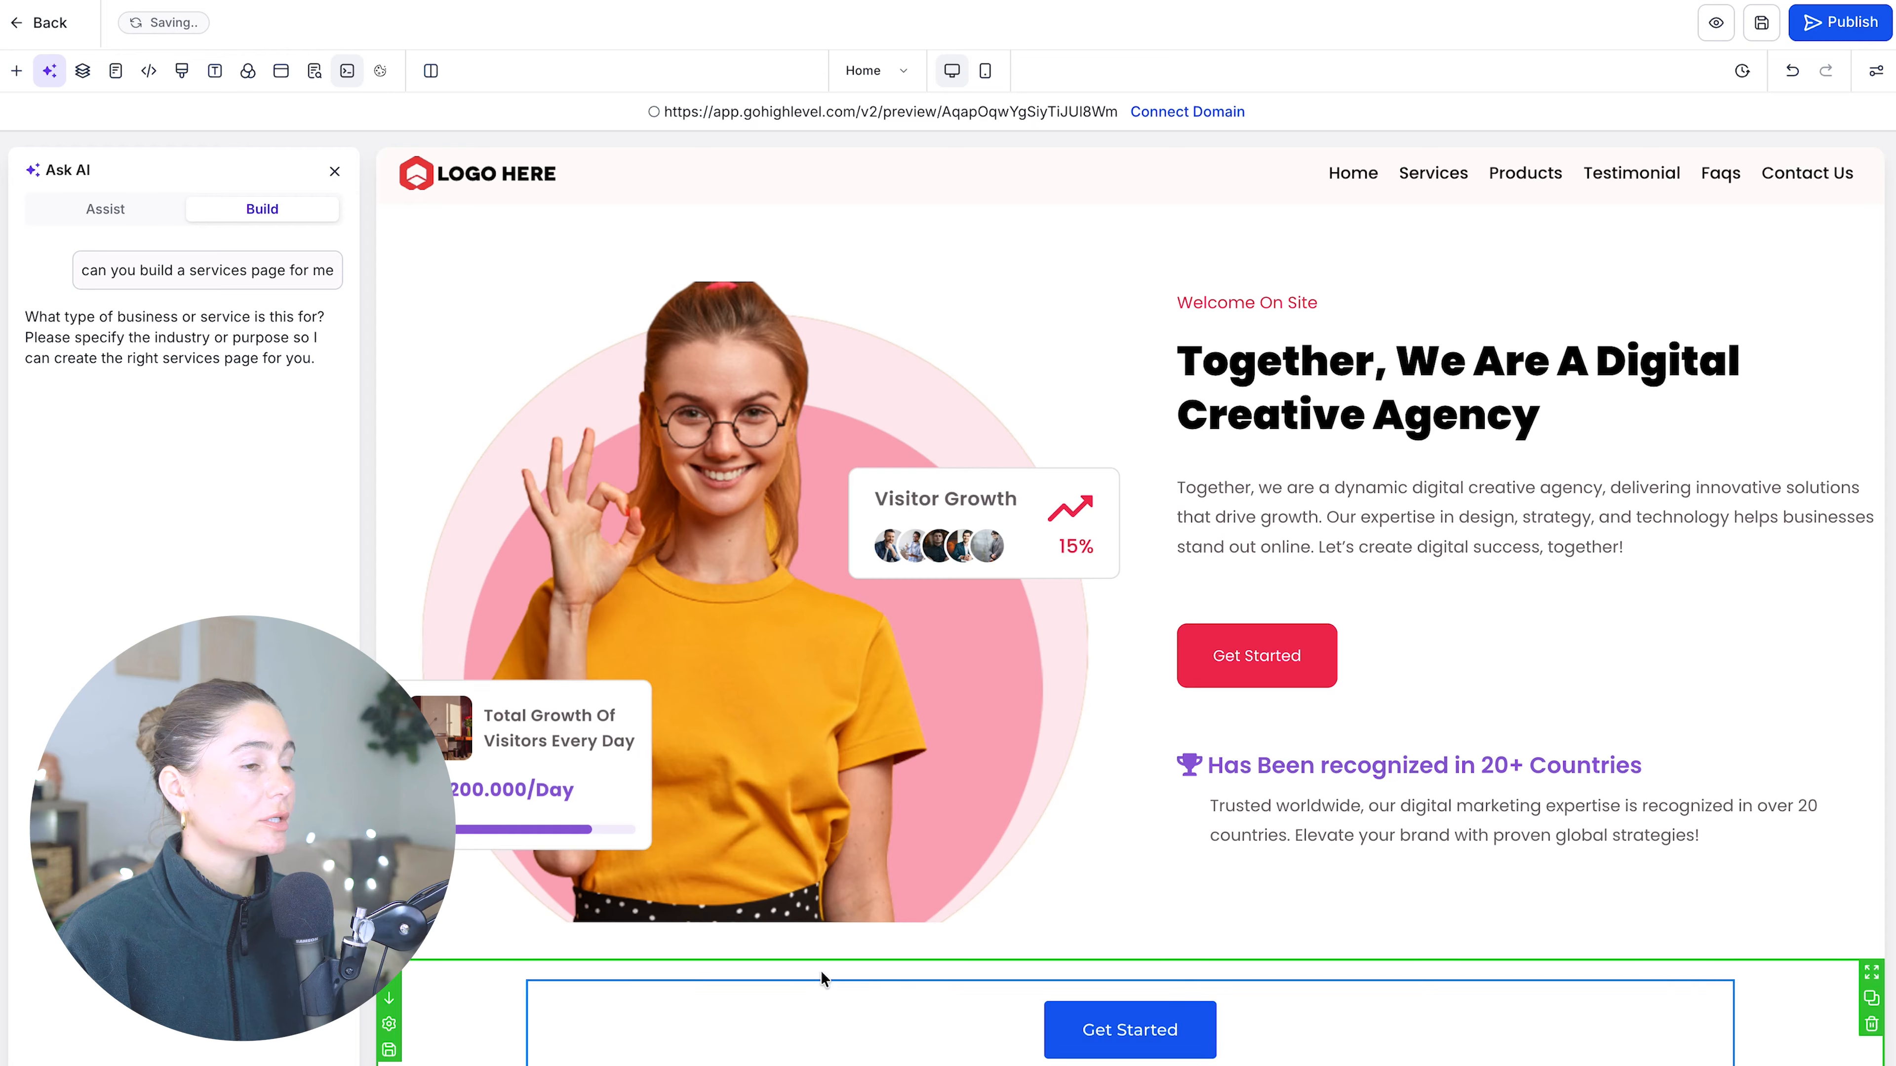
# - Inspect the Get Started button's general and style settings, then select the section below the hero
pyautogui.click(1101, 1016)
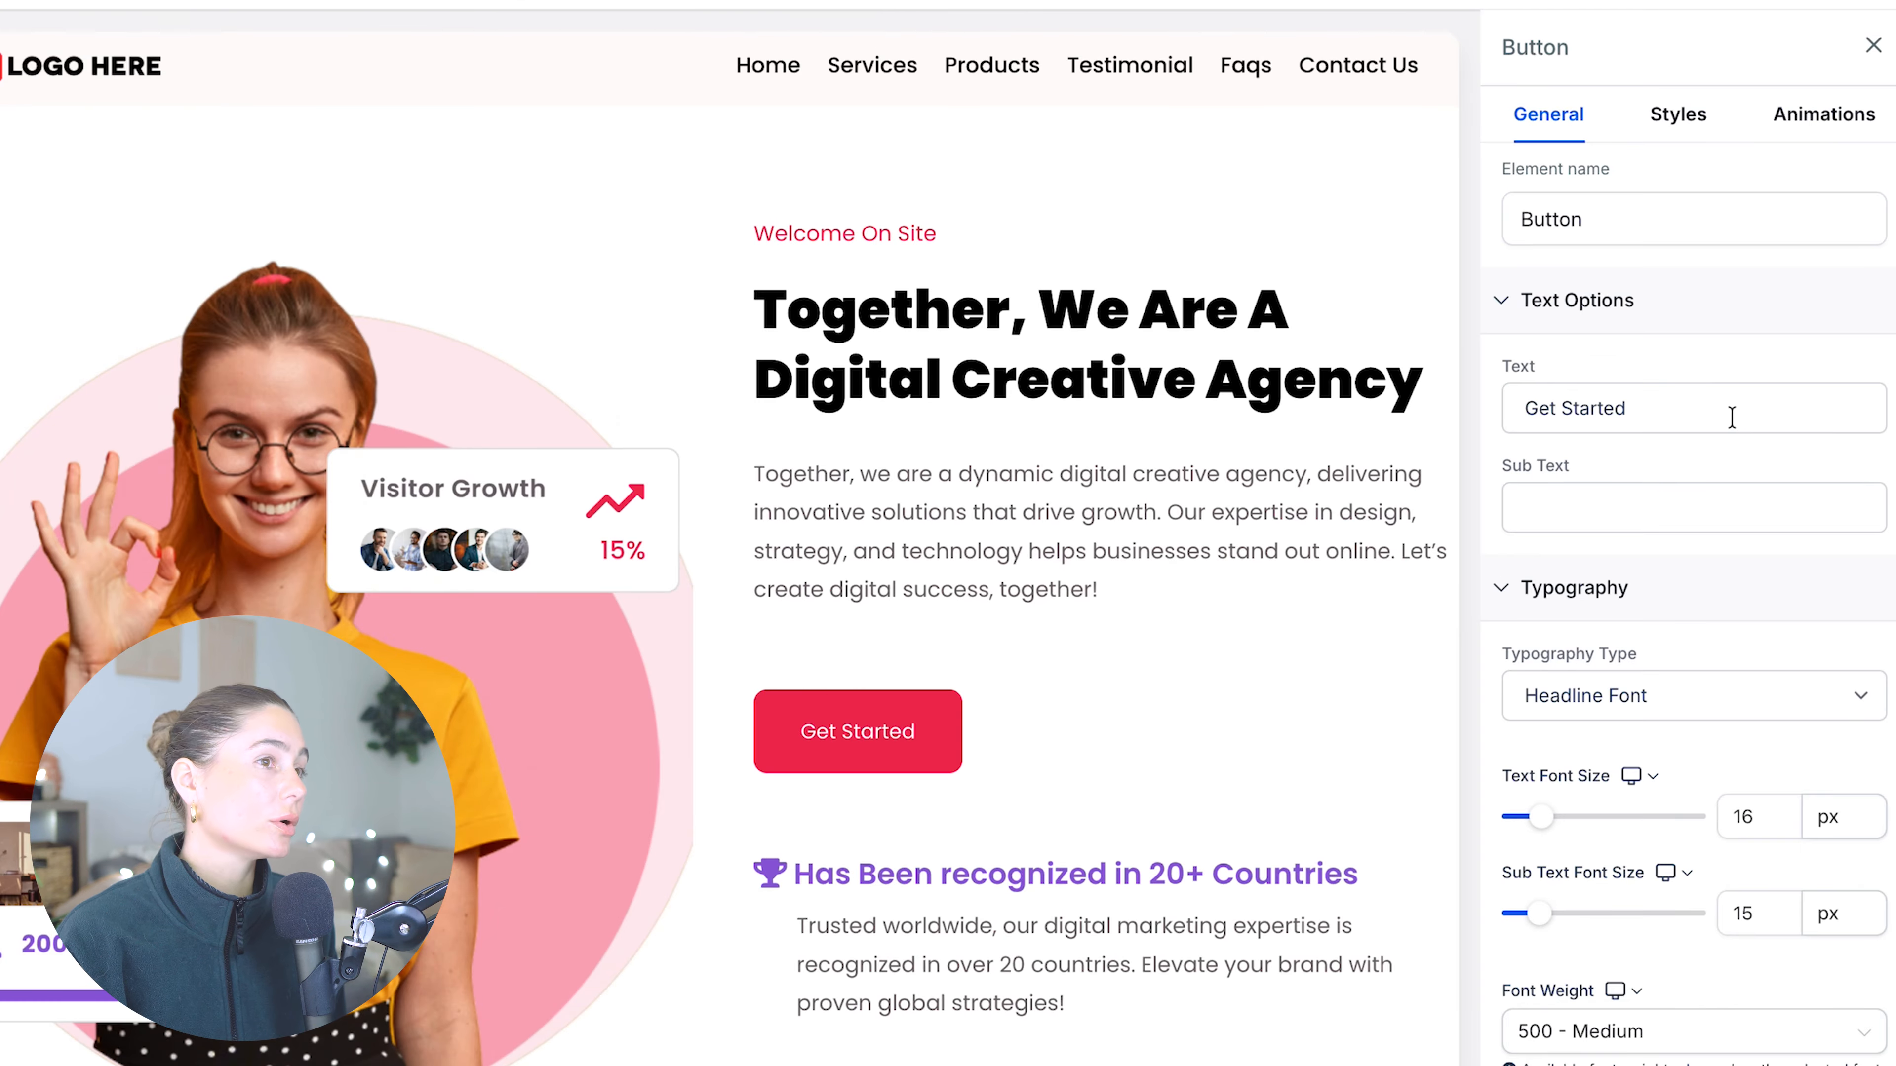
pyautogui.click(1669, 124)
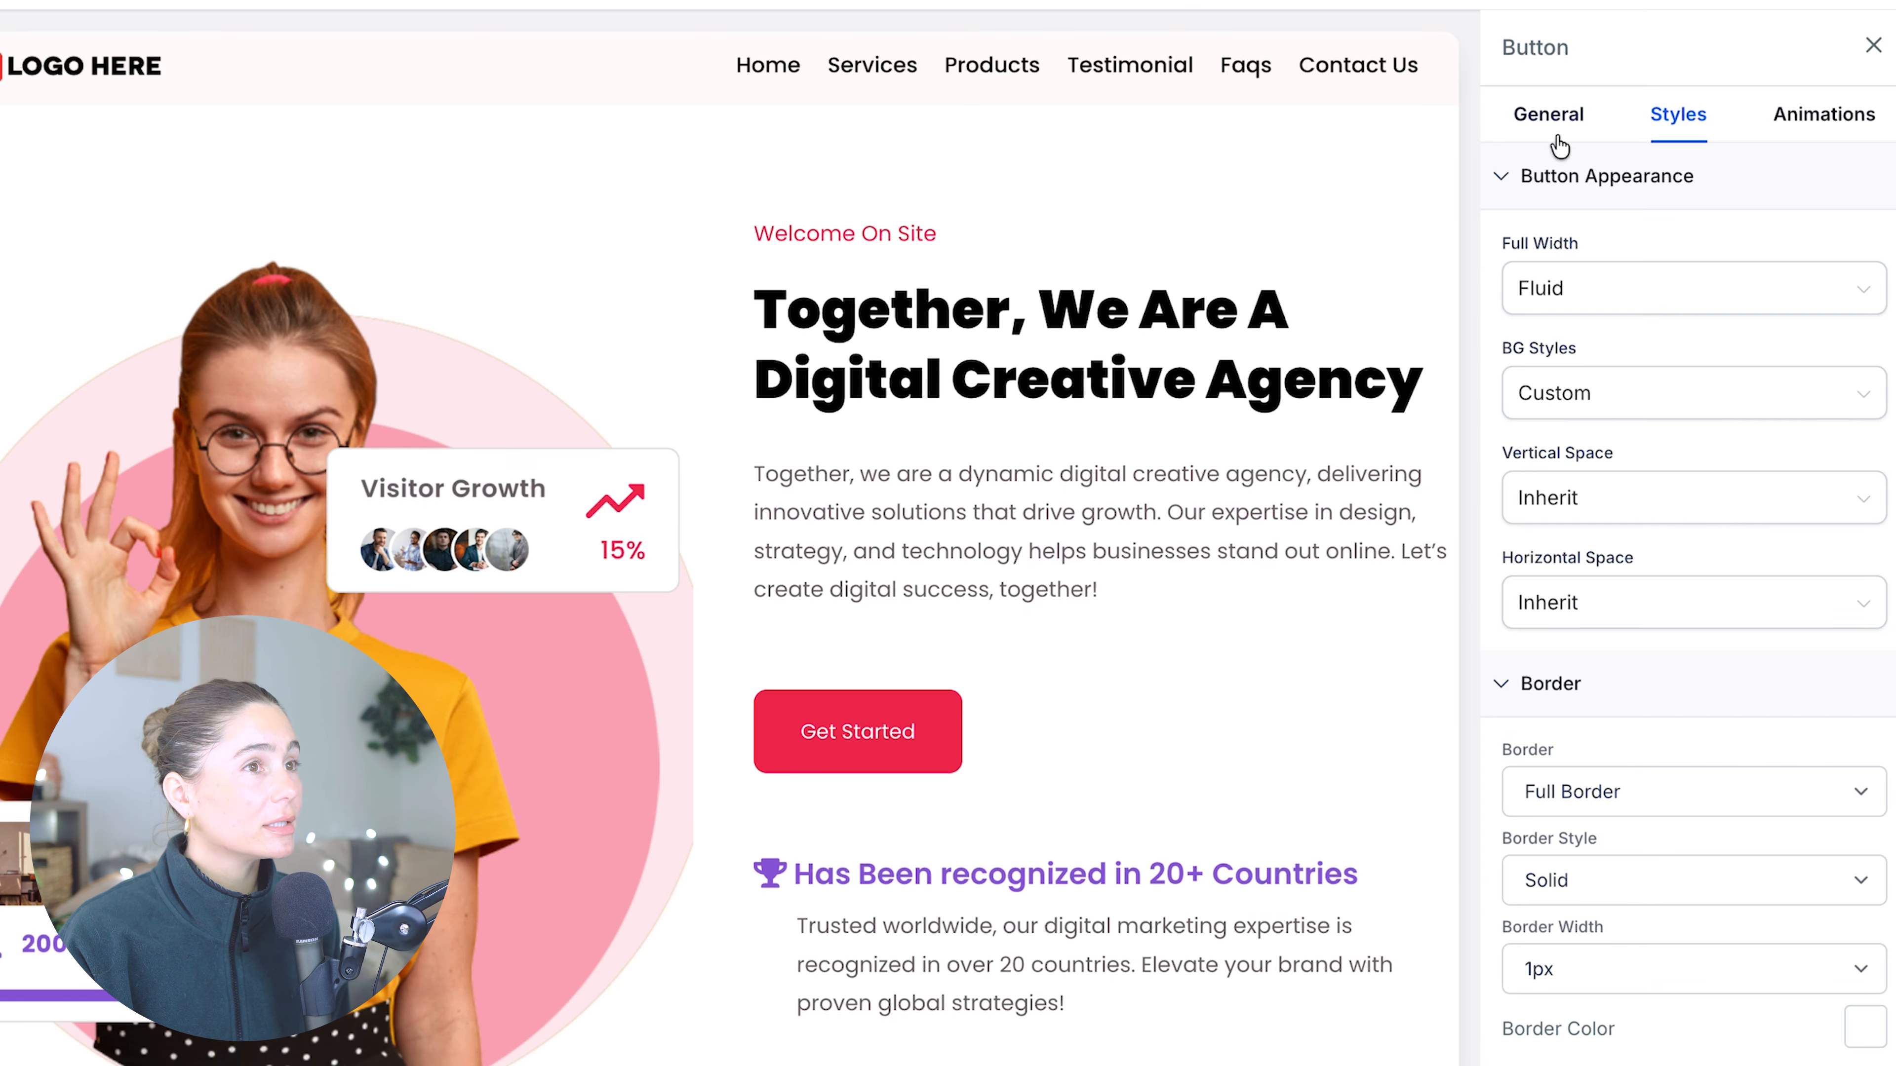
pyautogui.click(1558, 138)
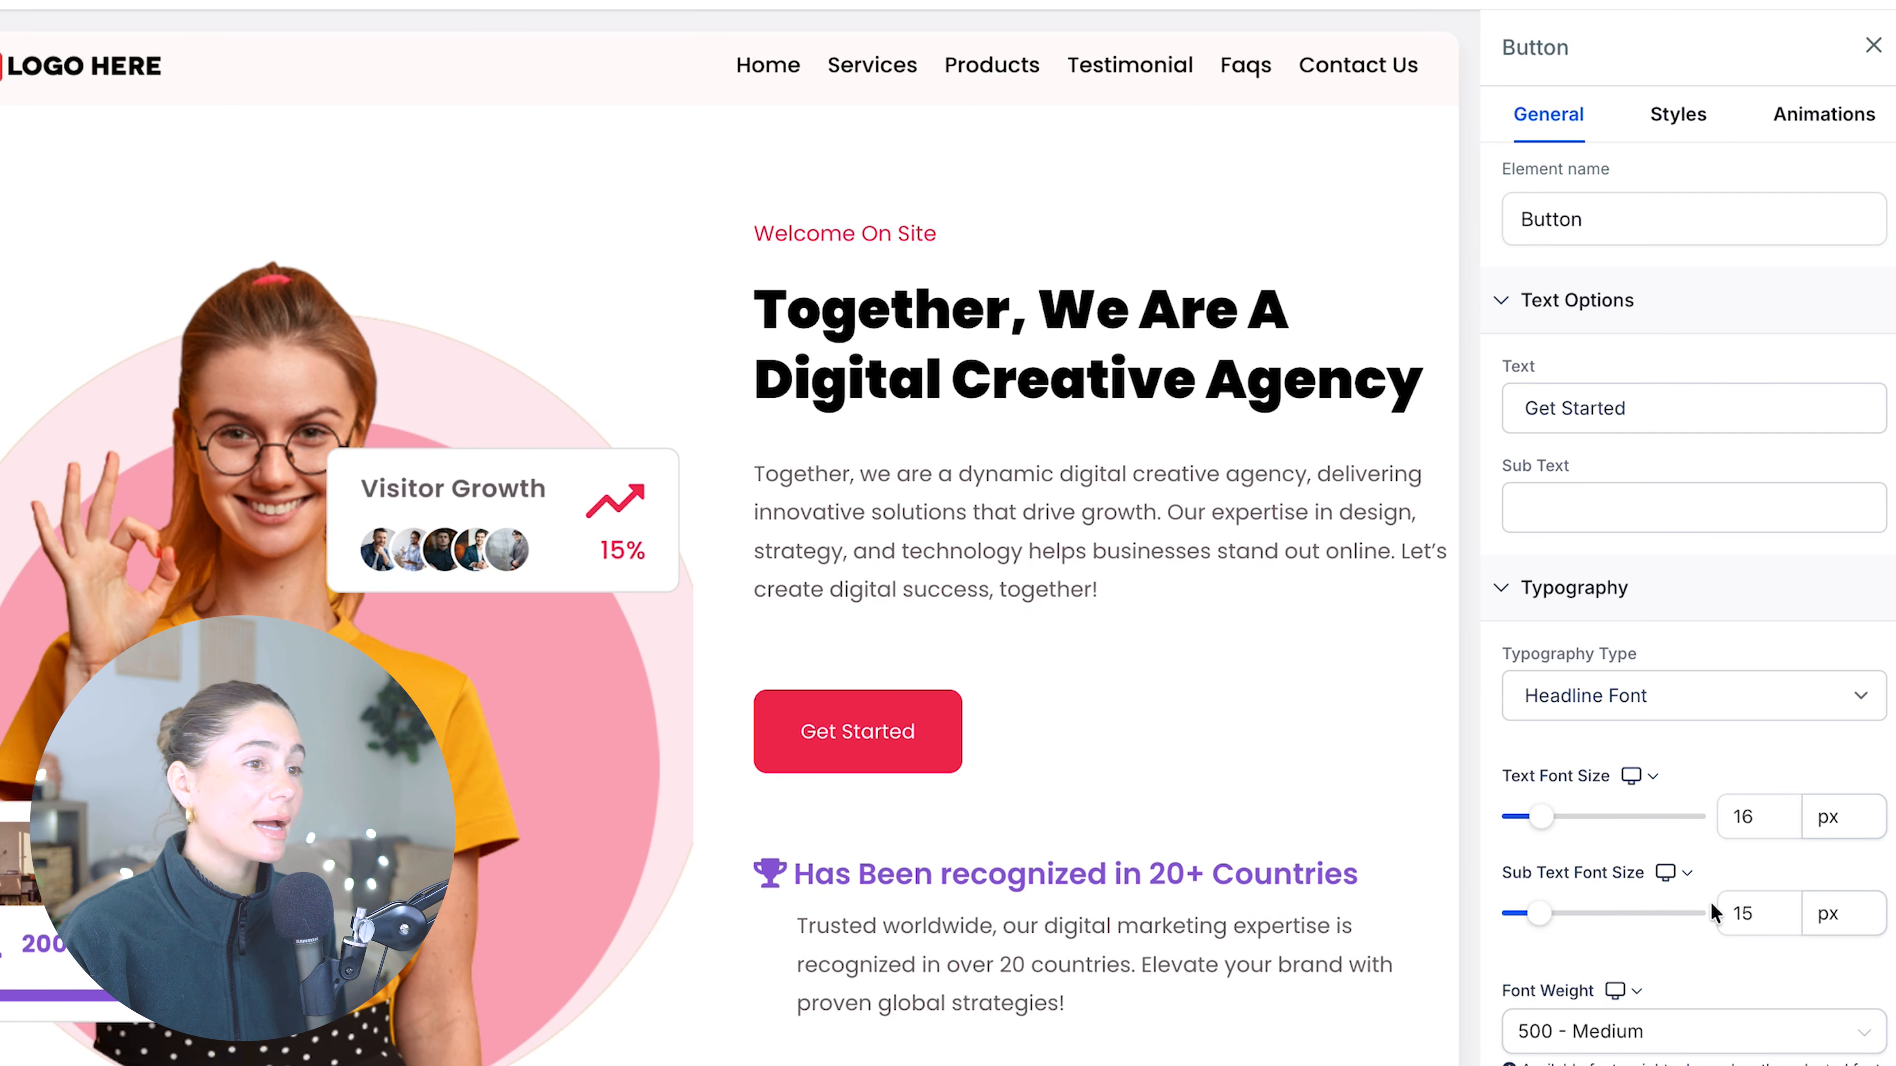
pyautogui.scroll(-5, 1675, 926)
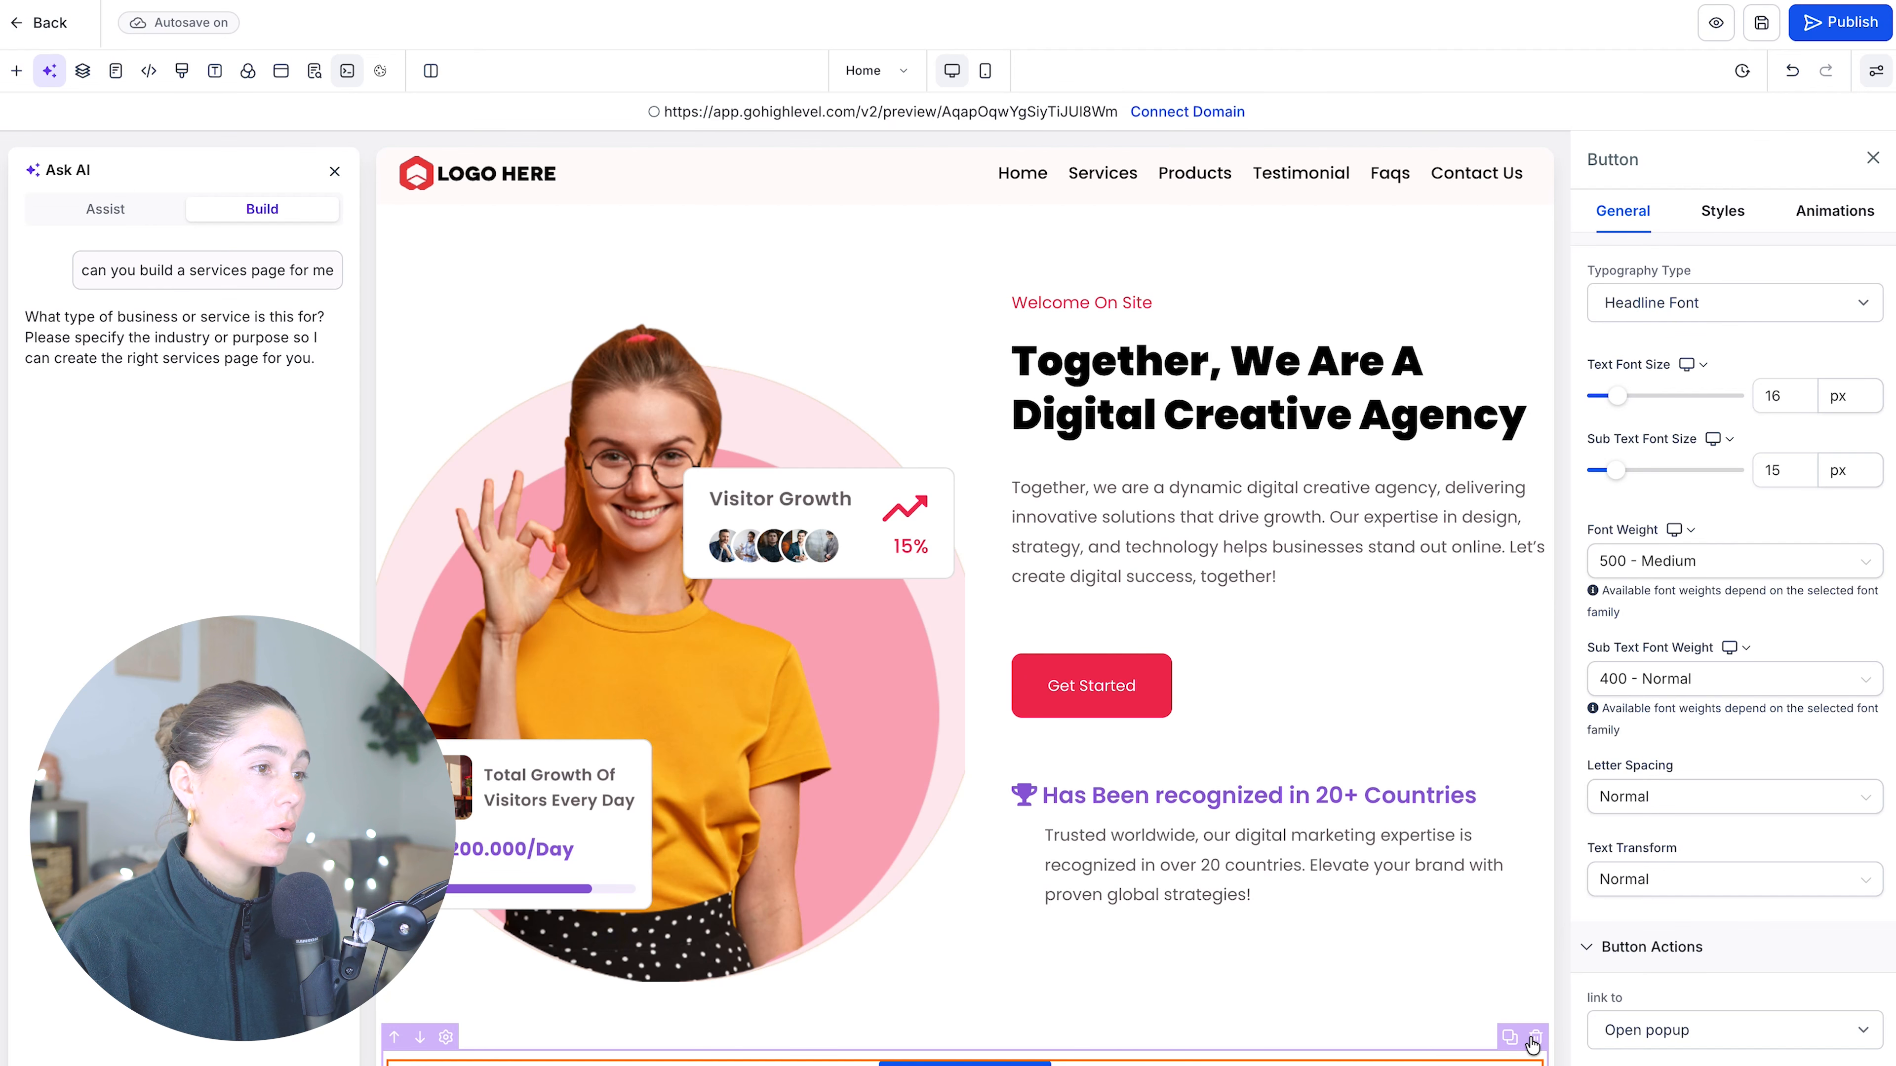
pyautogui.click(1534, 1038)
pyautogui.click(949, 1040)
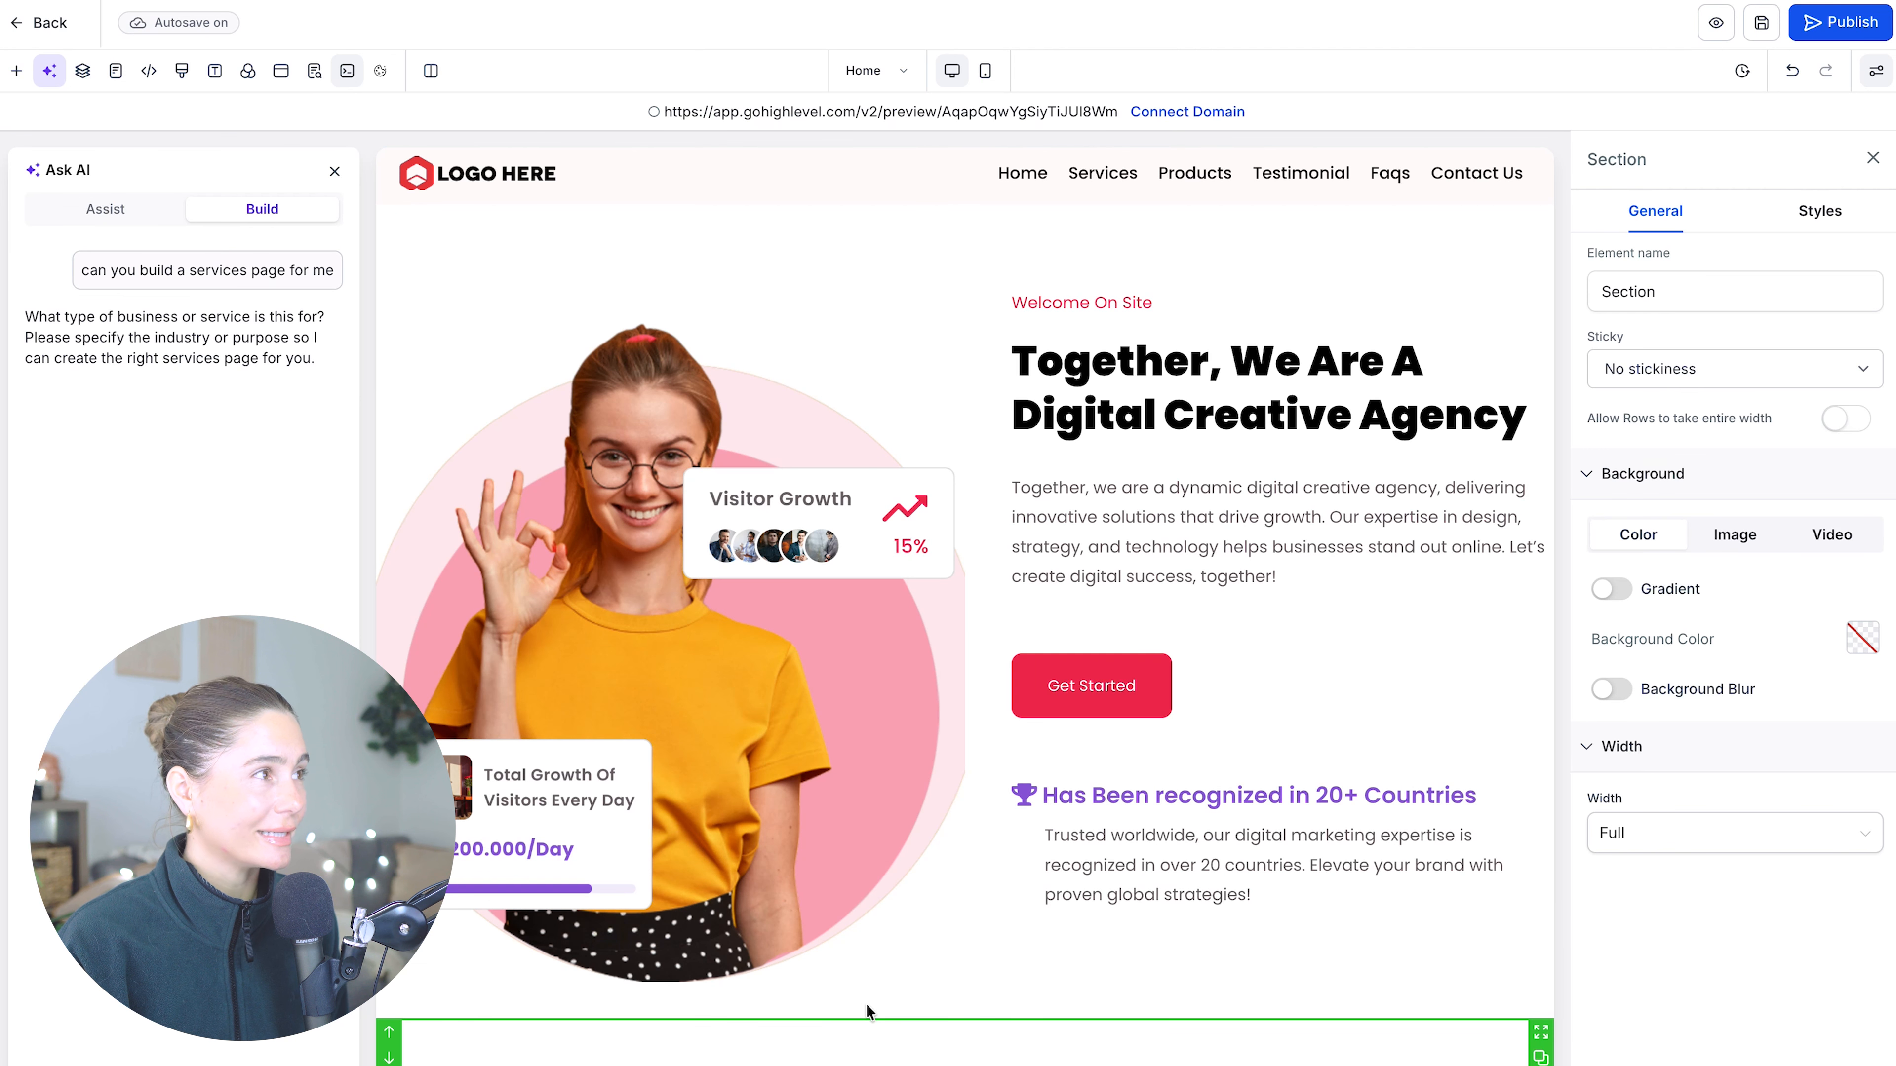
# - Open the site's global typography settings and set the content font to Montserrat
pyautogui.click(16, 70)
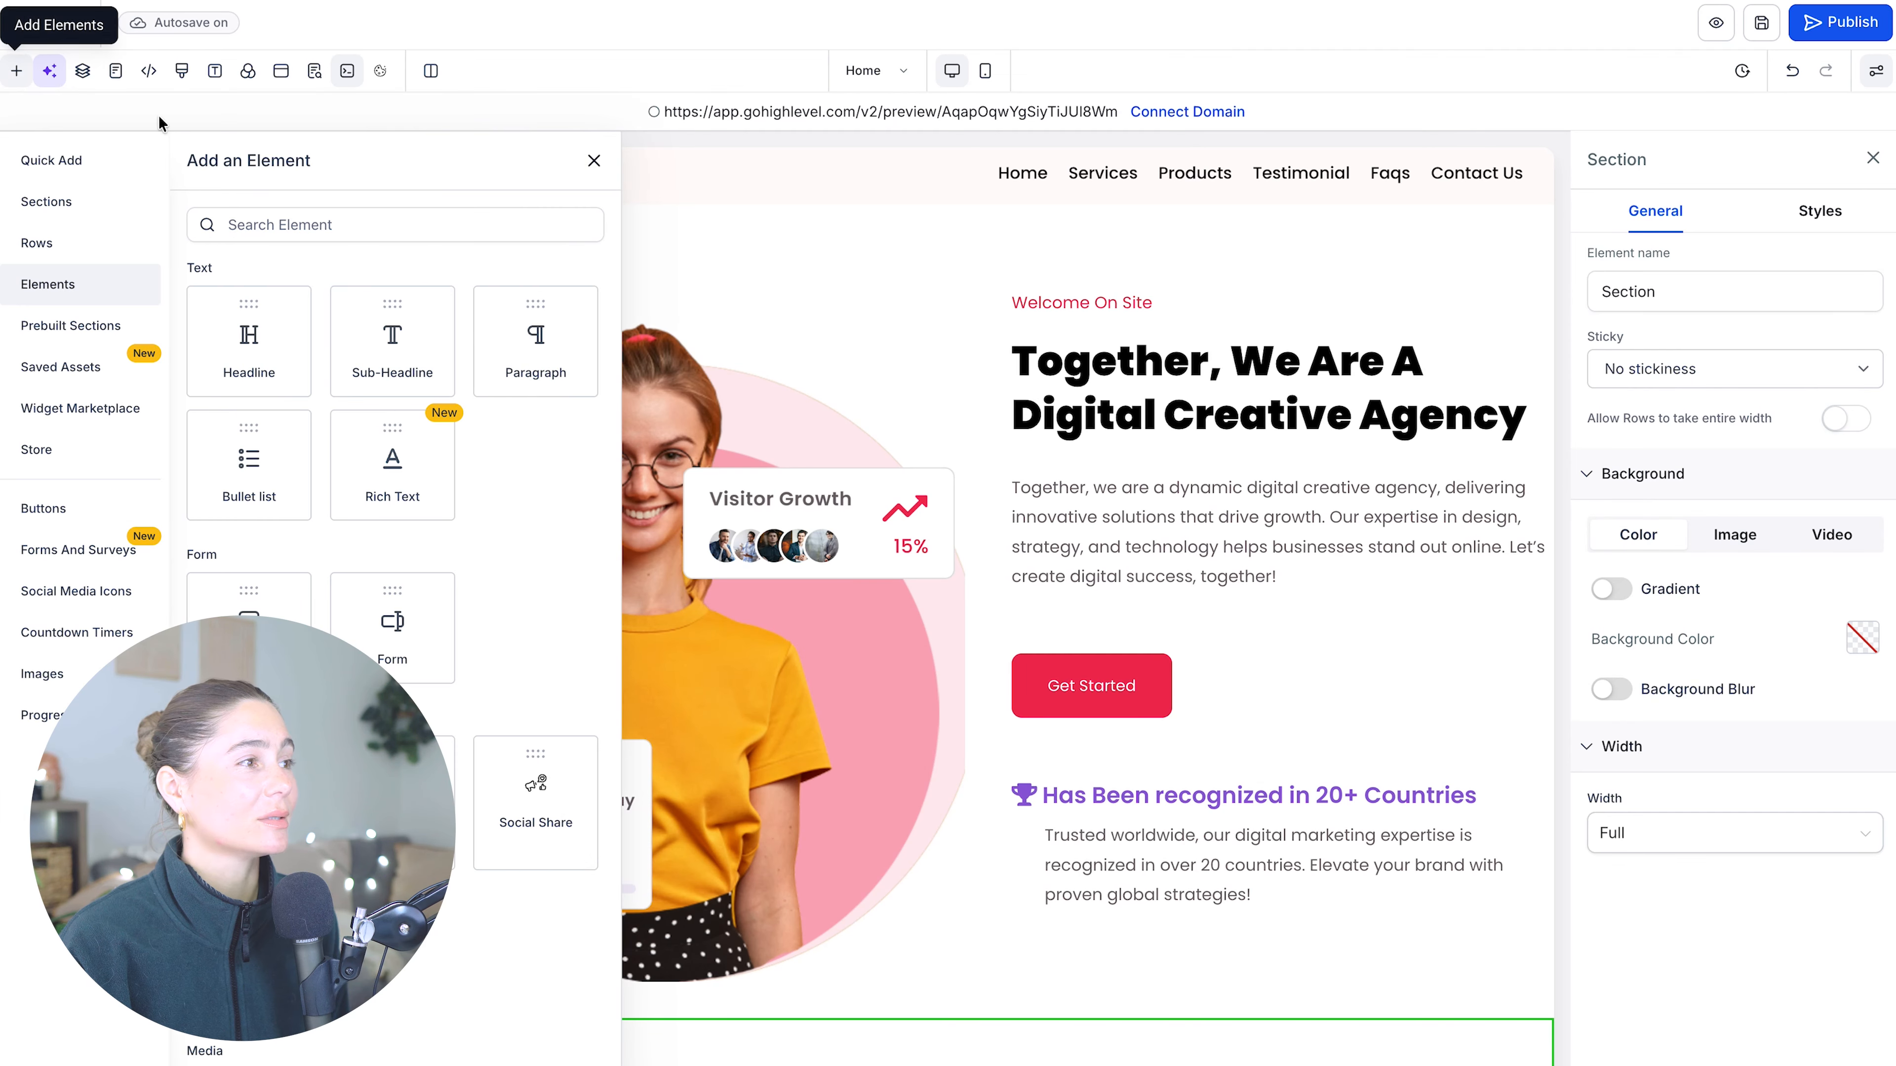
pyautogui.click(215, 70)
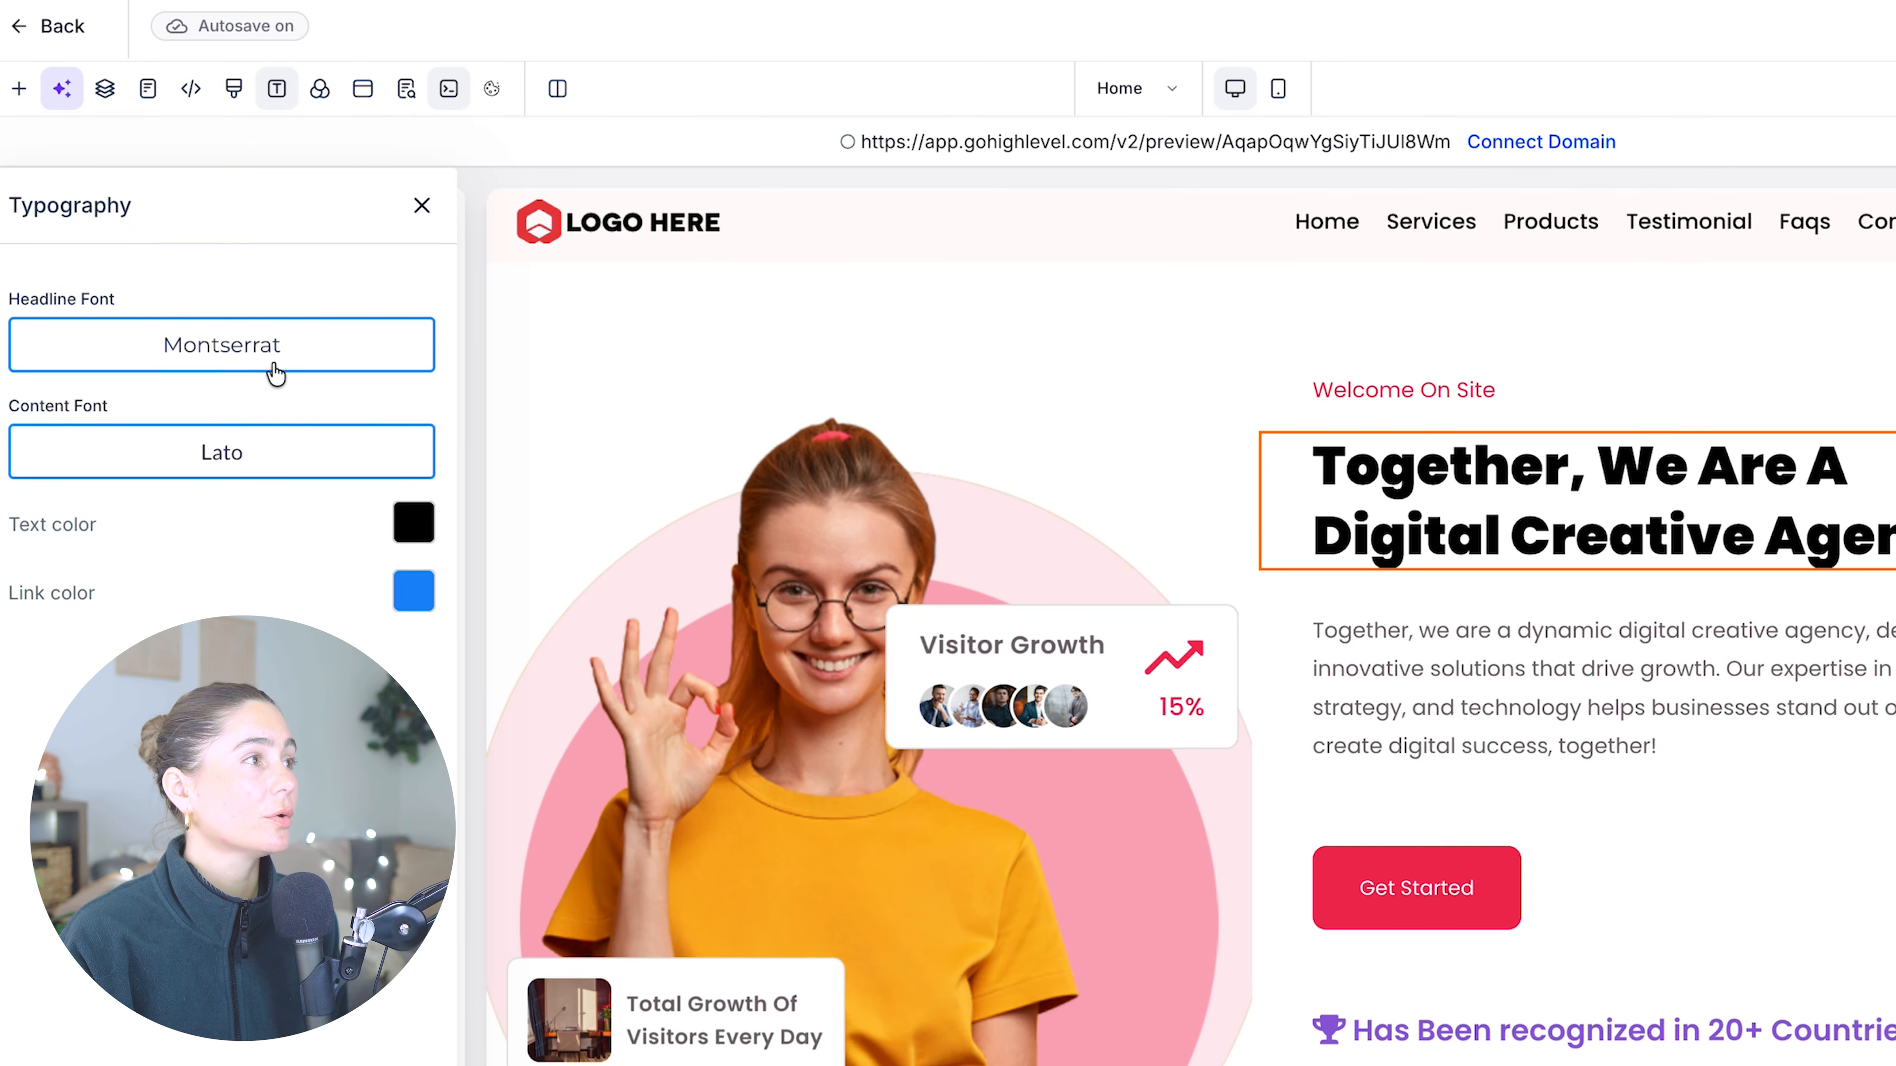
pyautogui.click(269, 368)
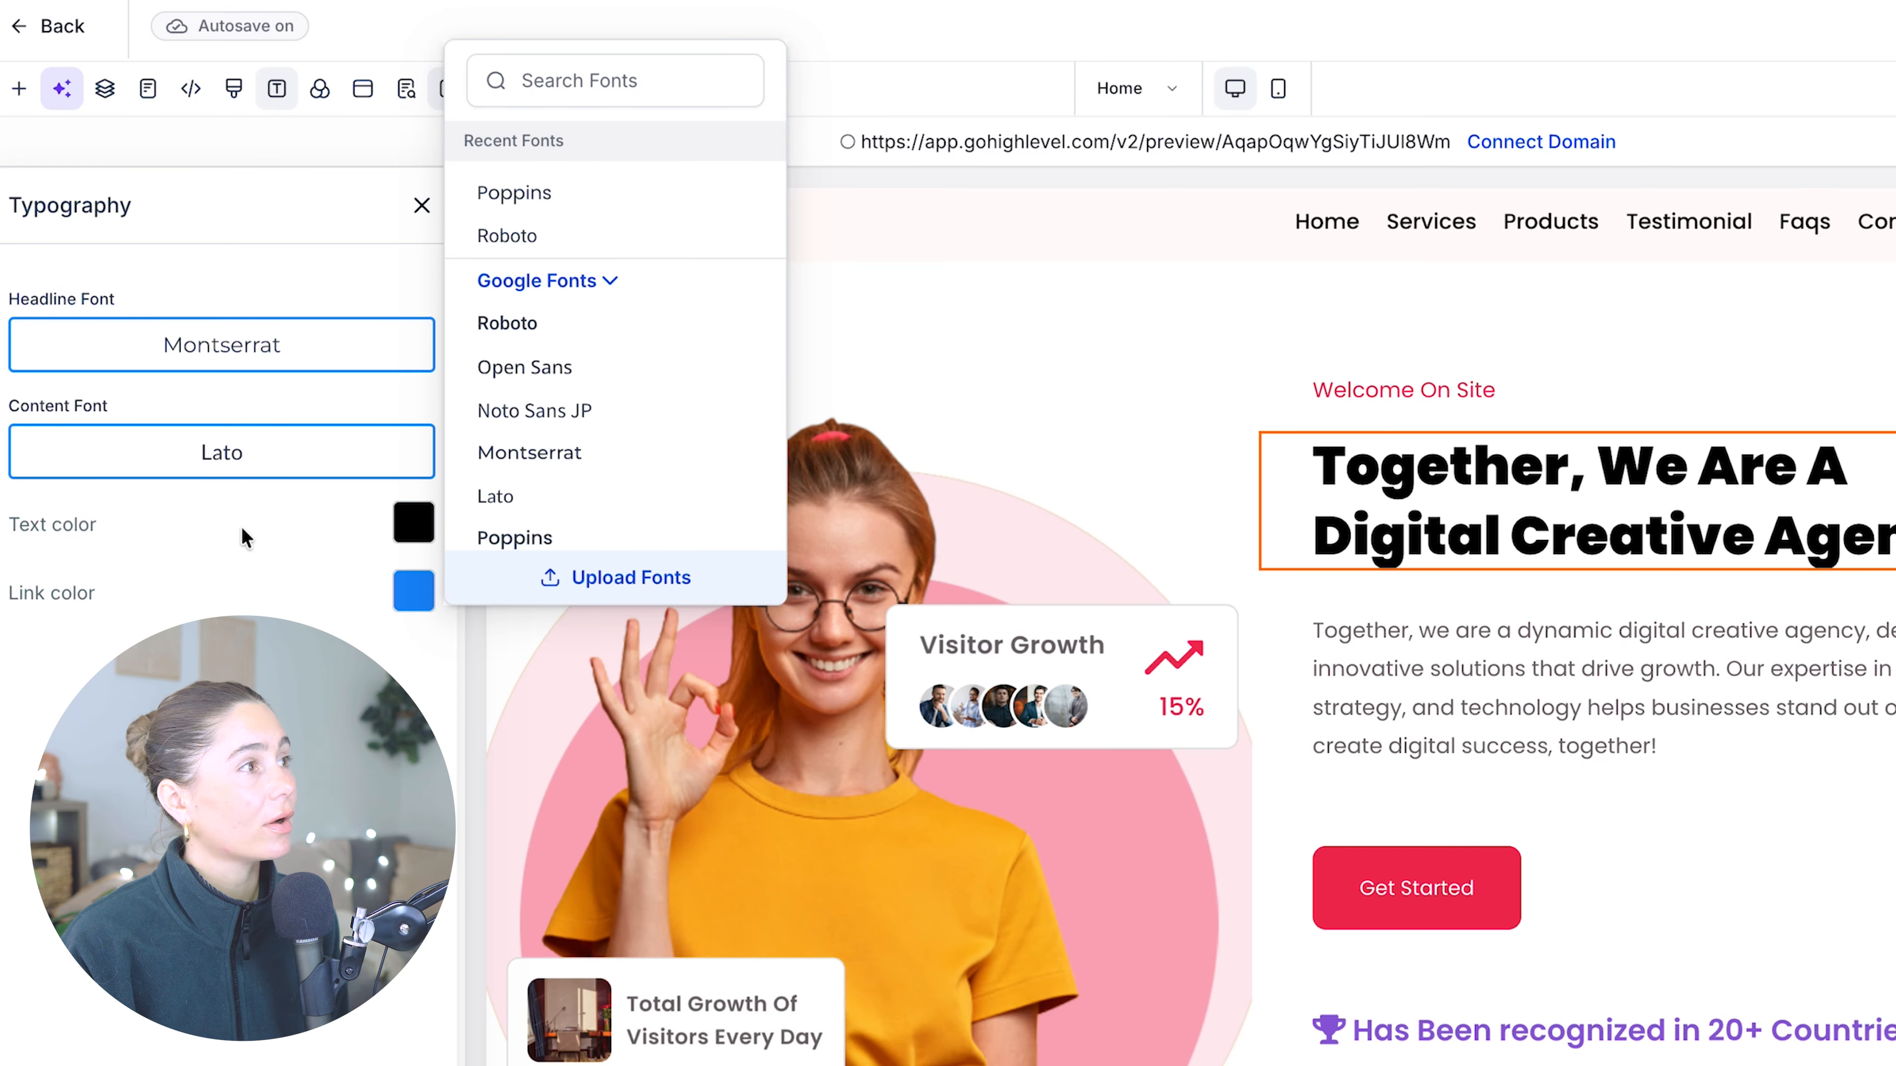
pyautogui.click(254, 456)
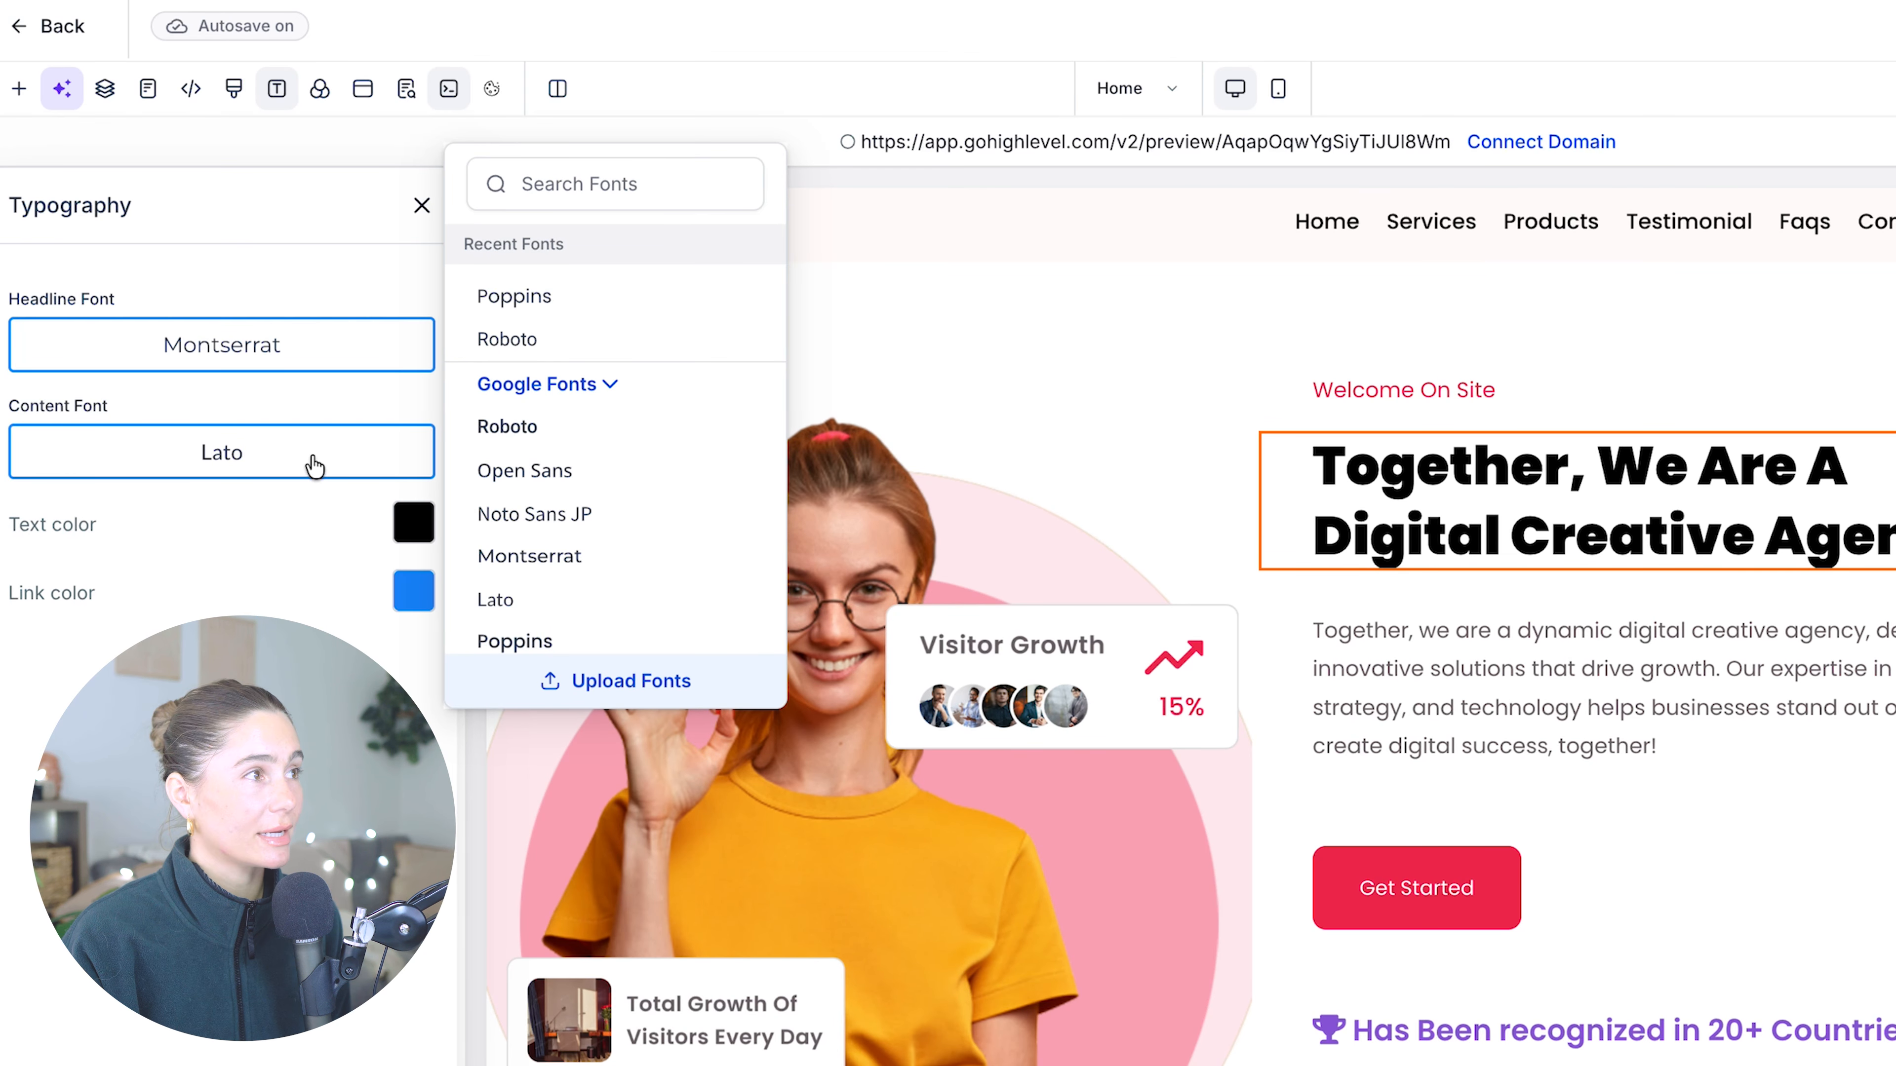
pyautogui.click(539, 551)
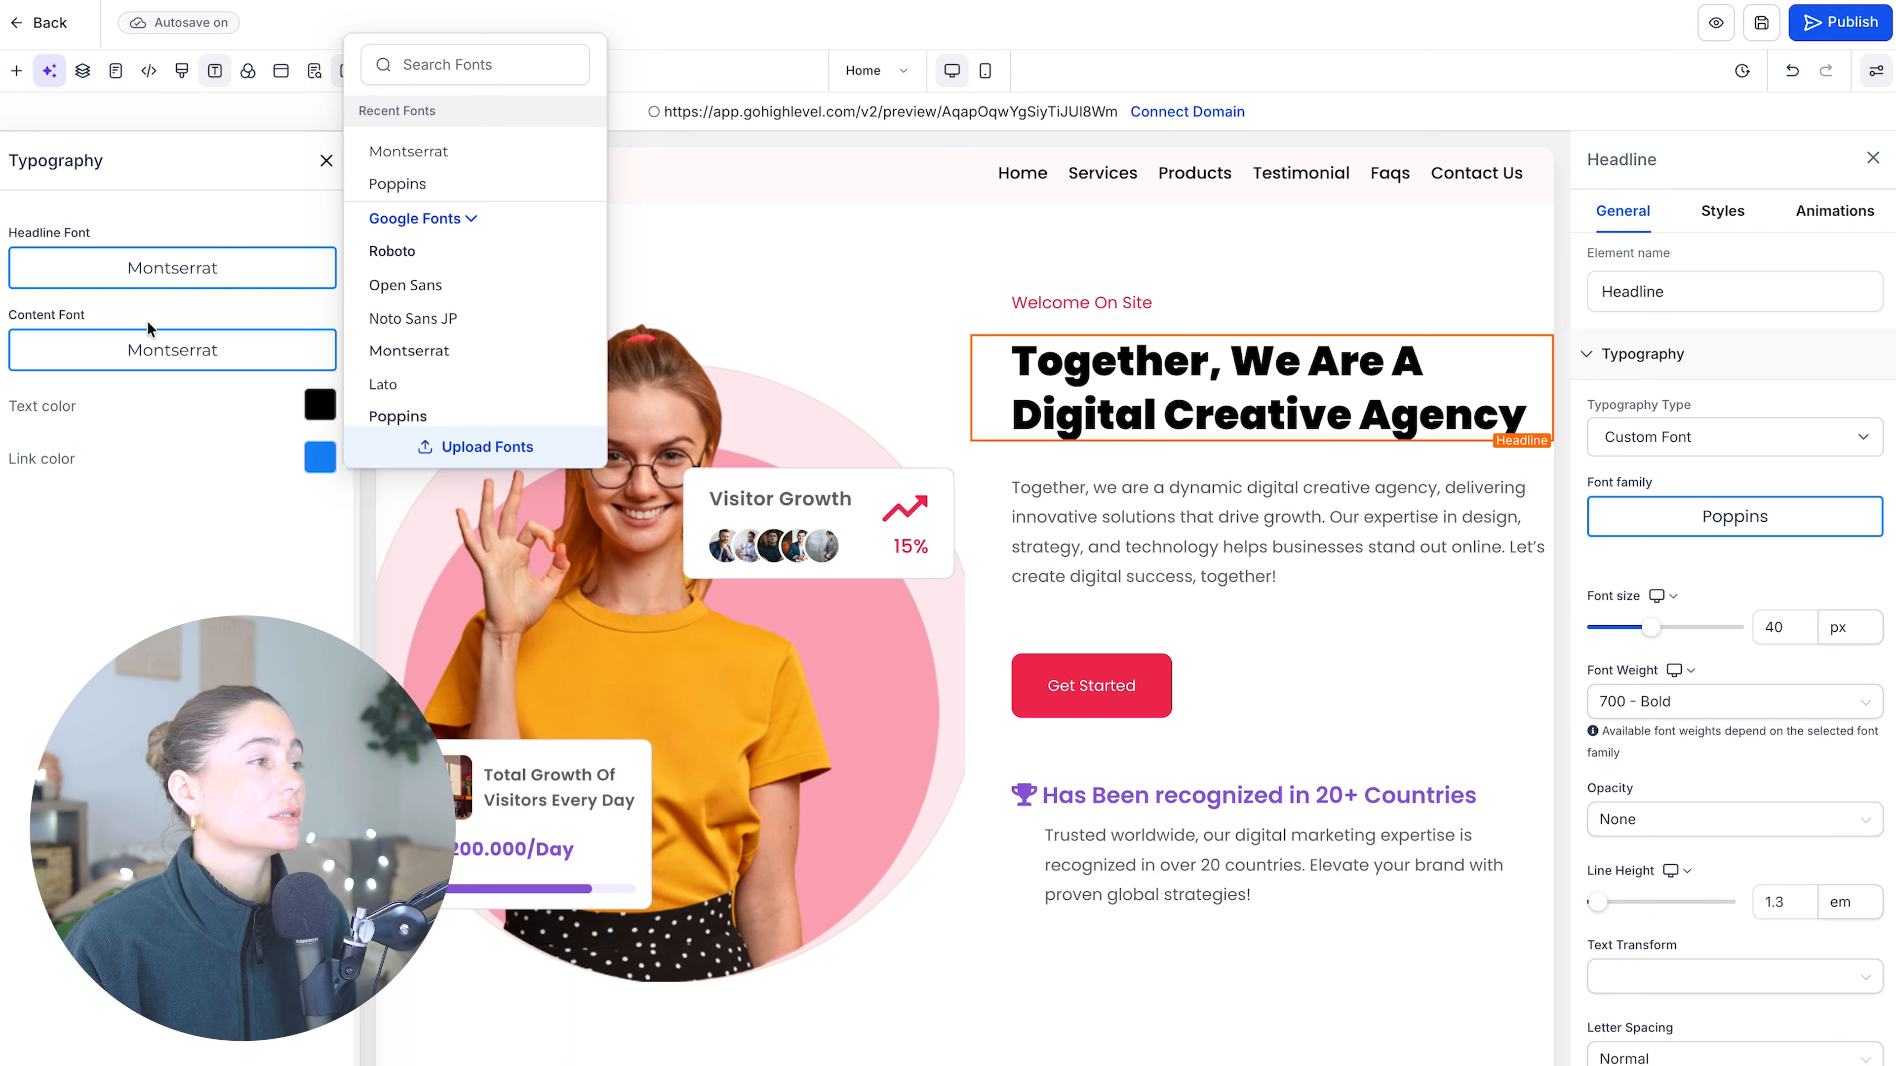
# - Change the hero headline's font family to Montserrat
pyautogui.click(1782, 521)
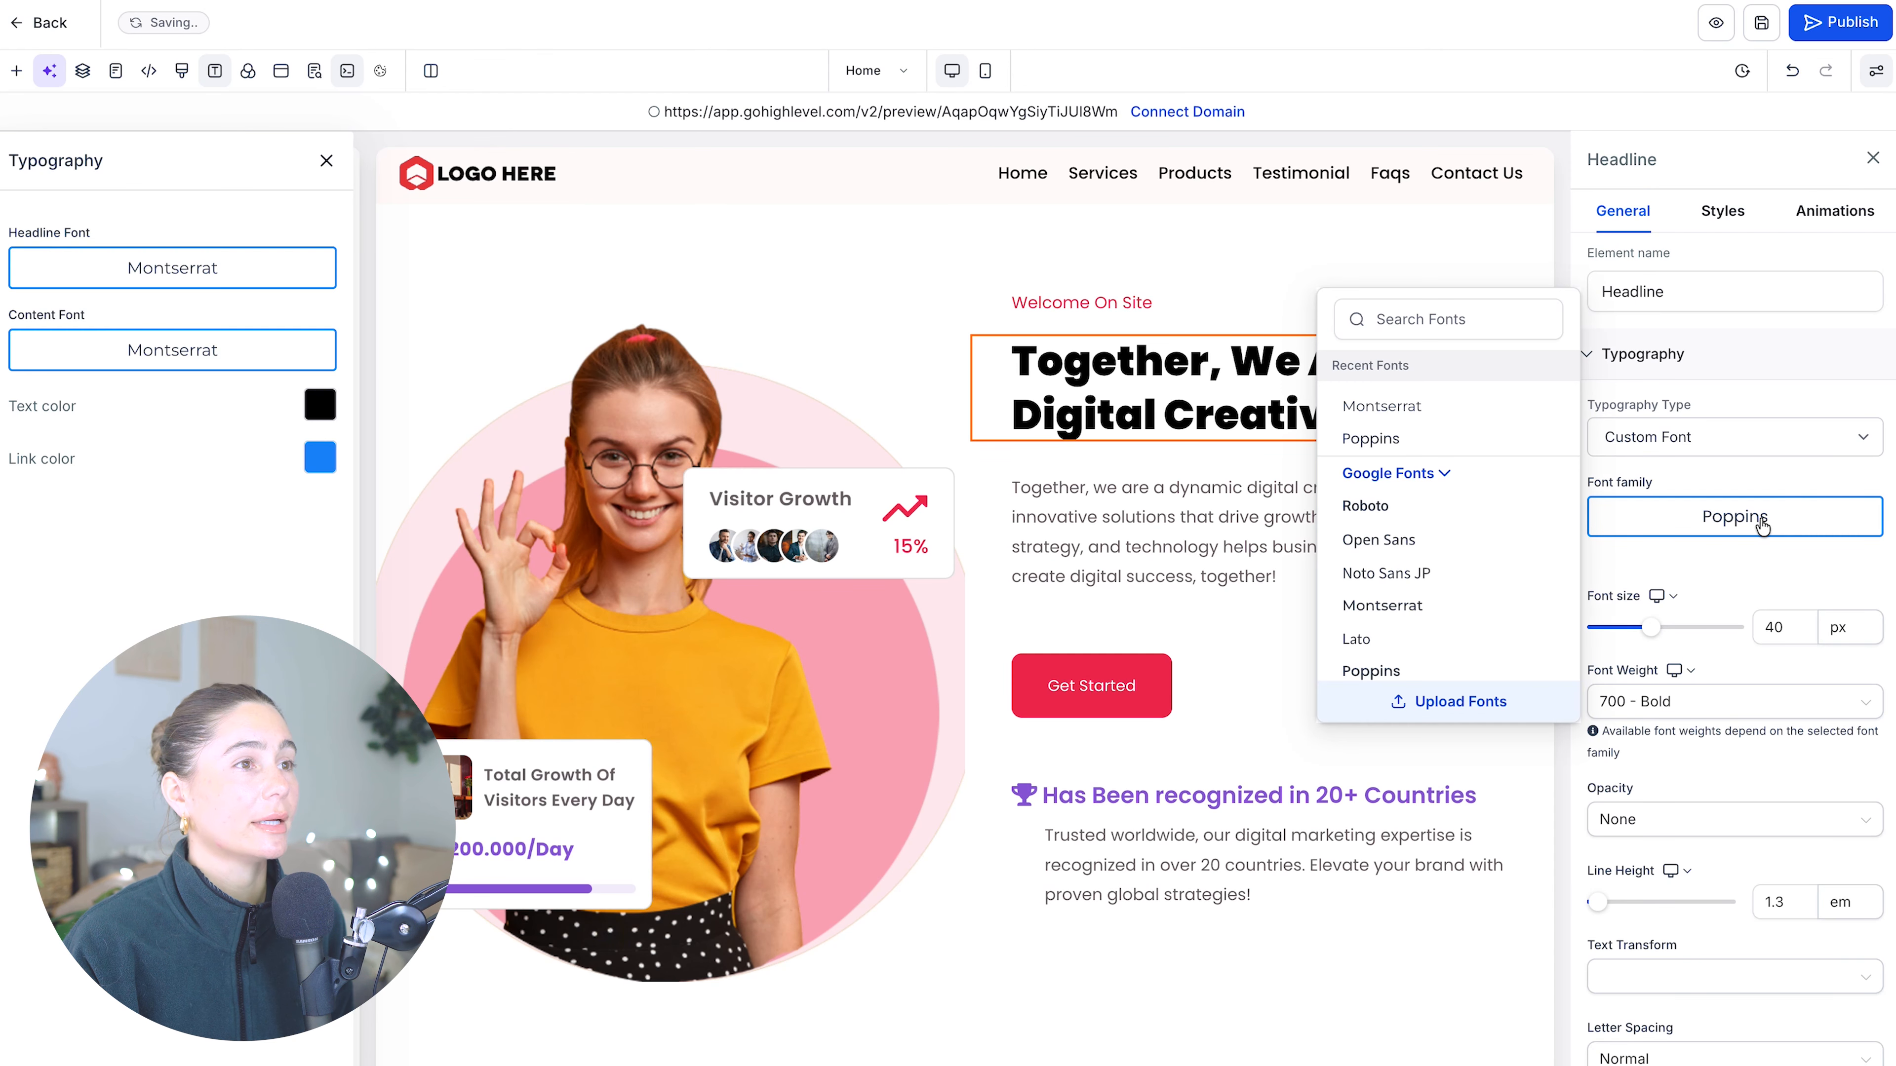
pyautogui.click(1381, 405)
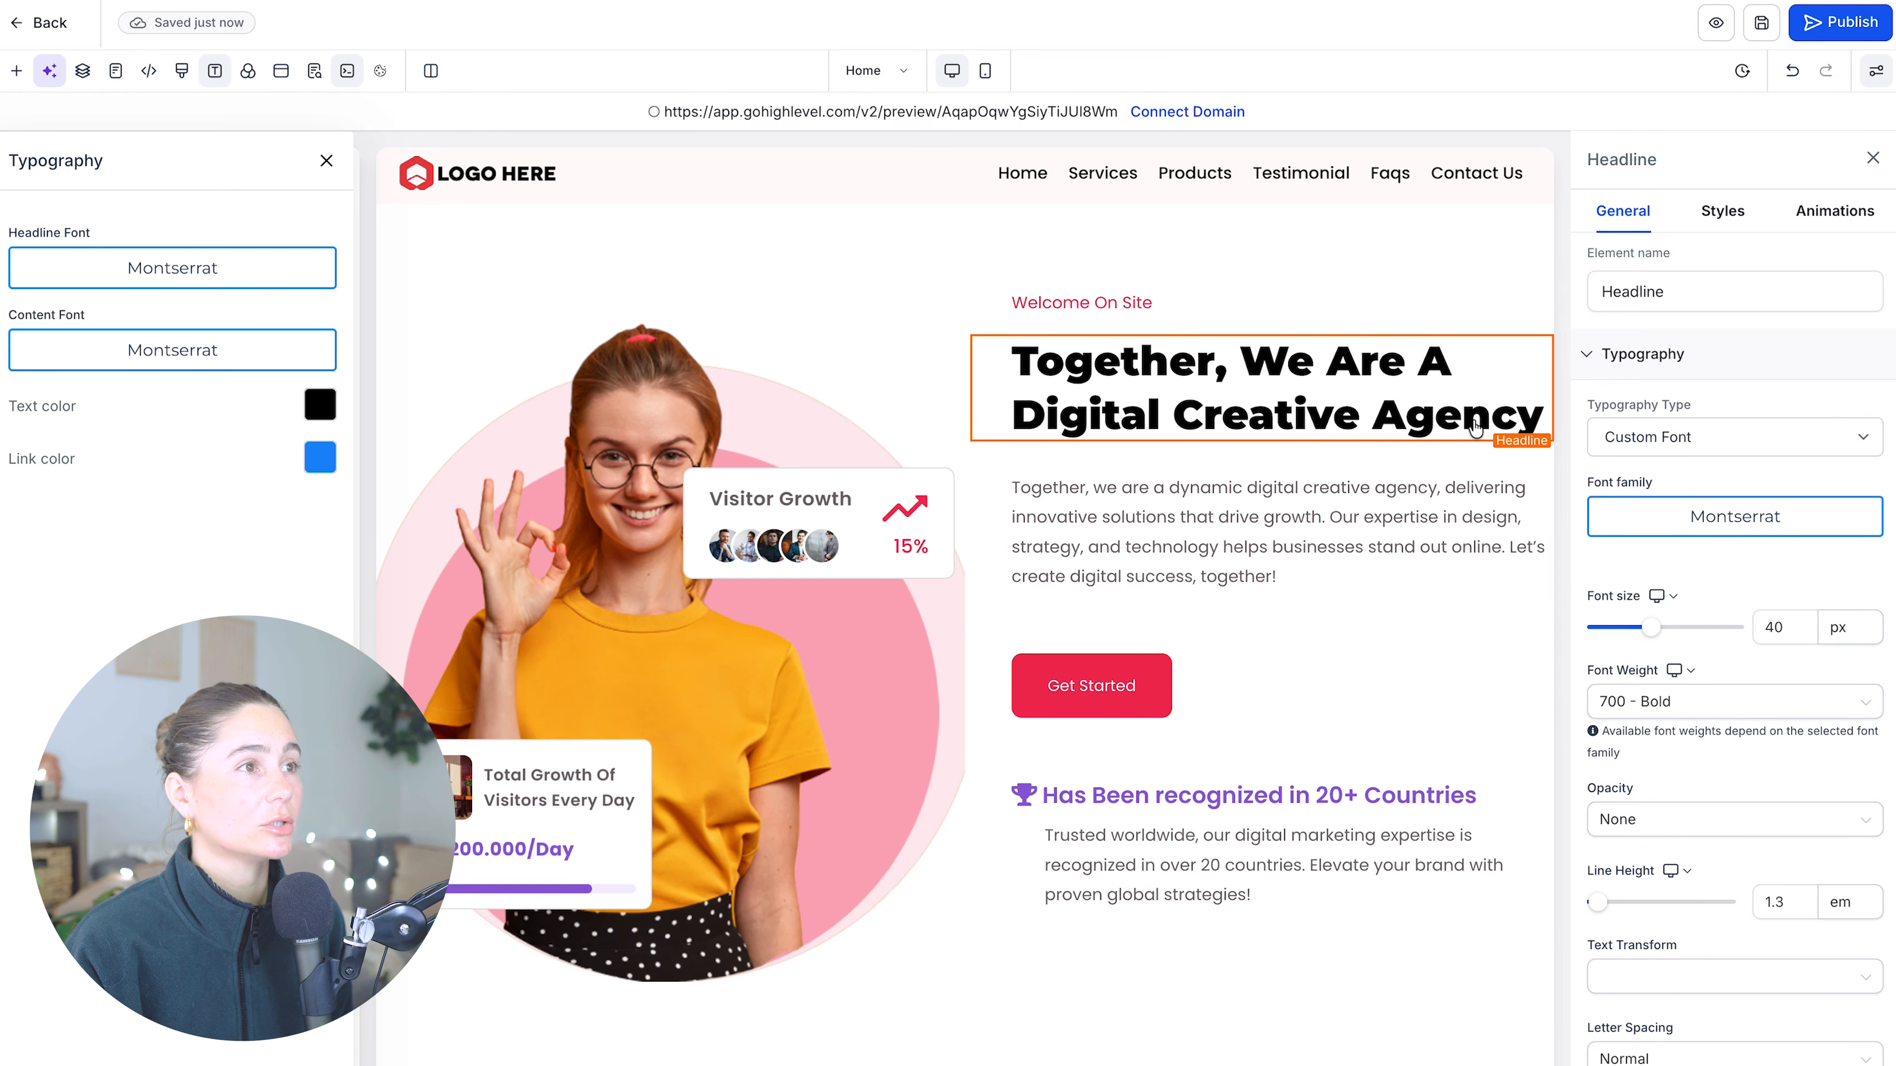
pyautogui.click(1109, 457)
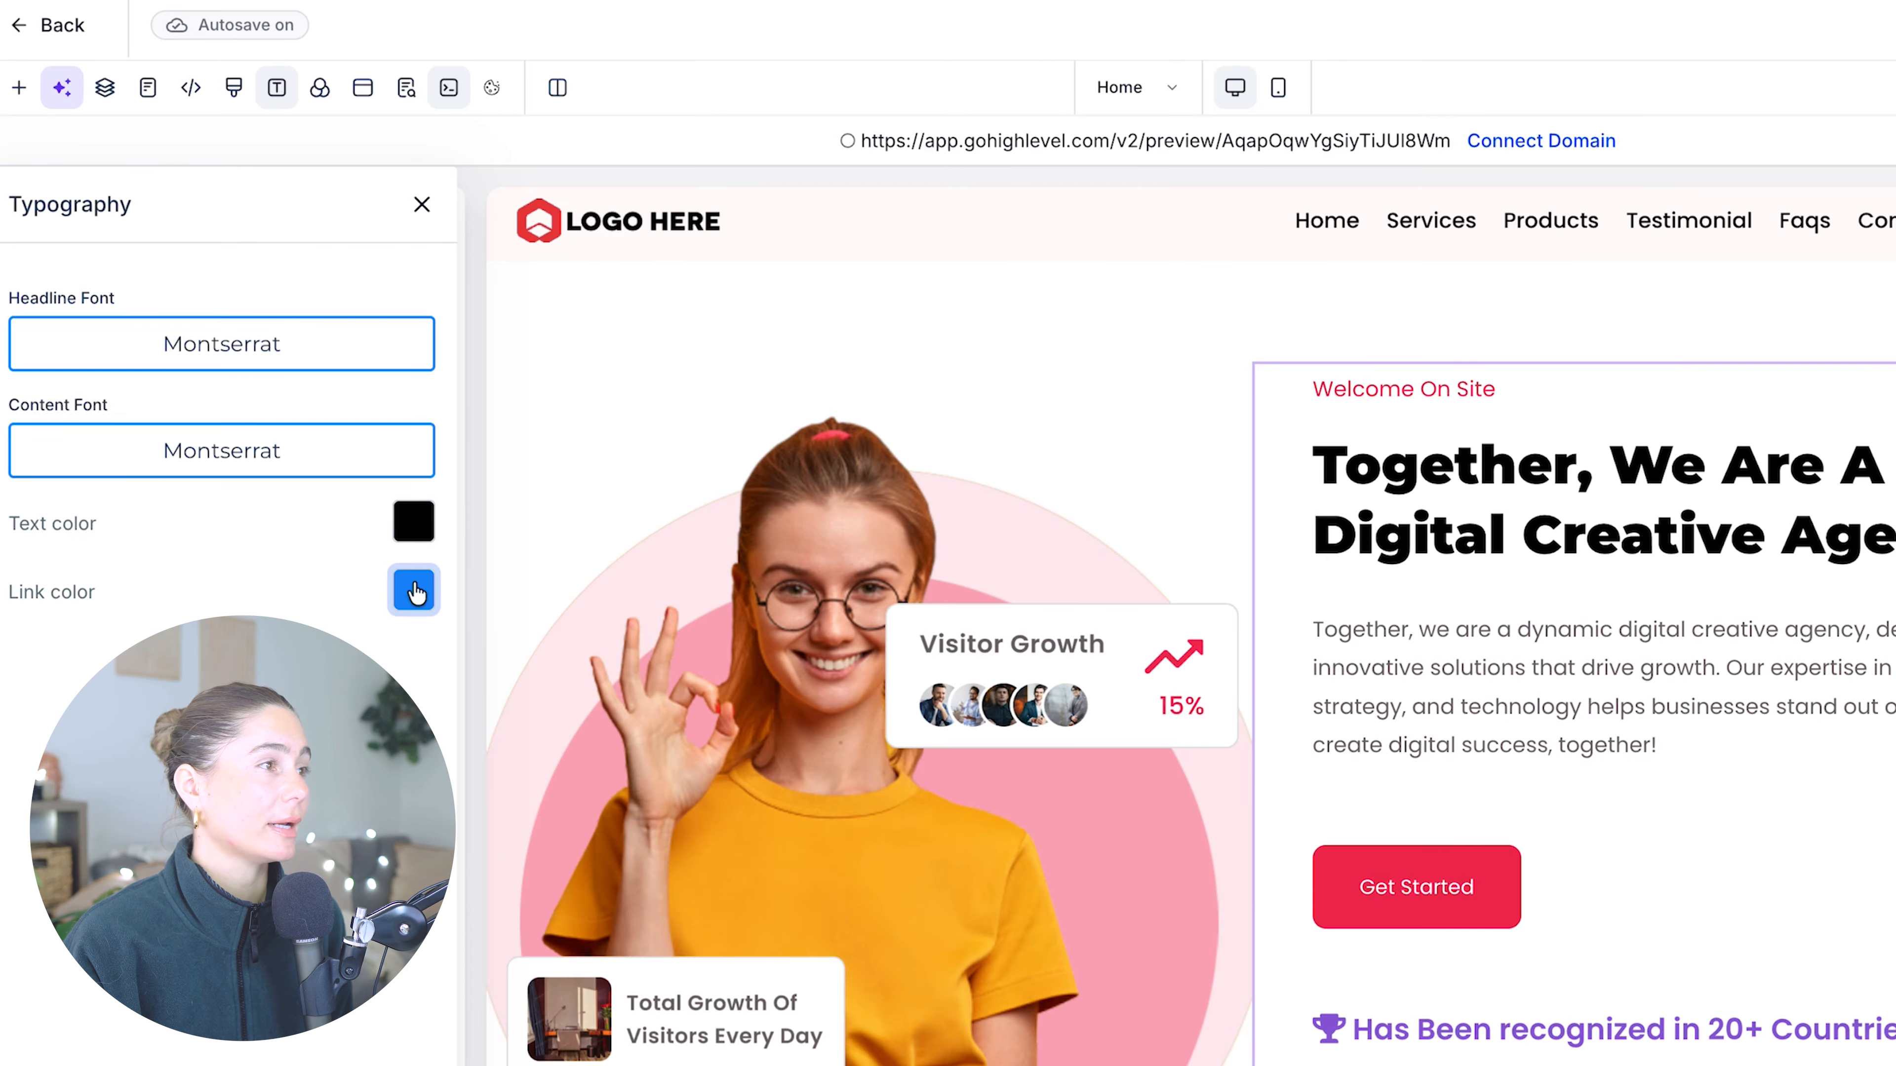
pyautogui.click(421, 596)
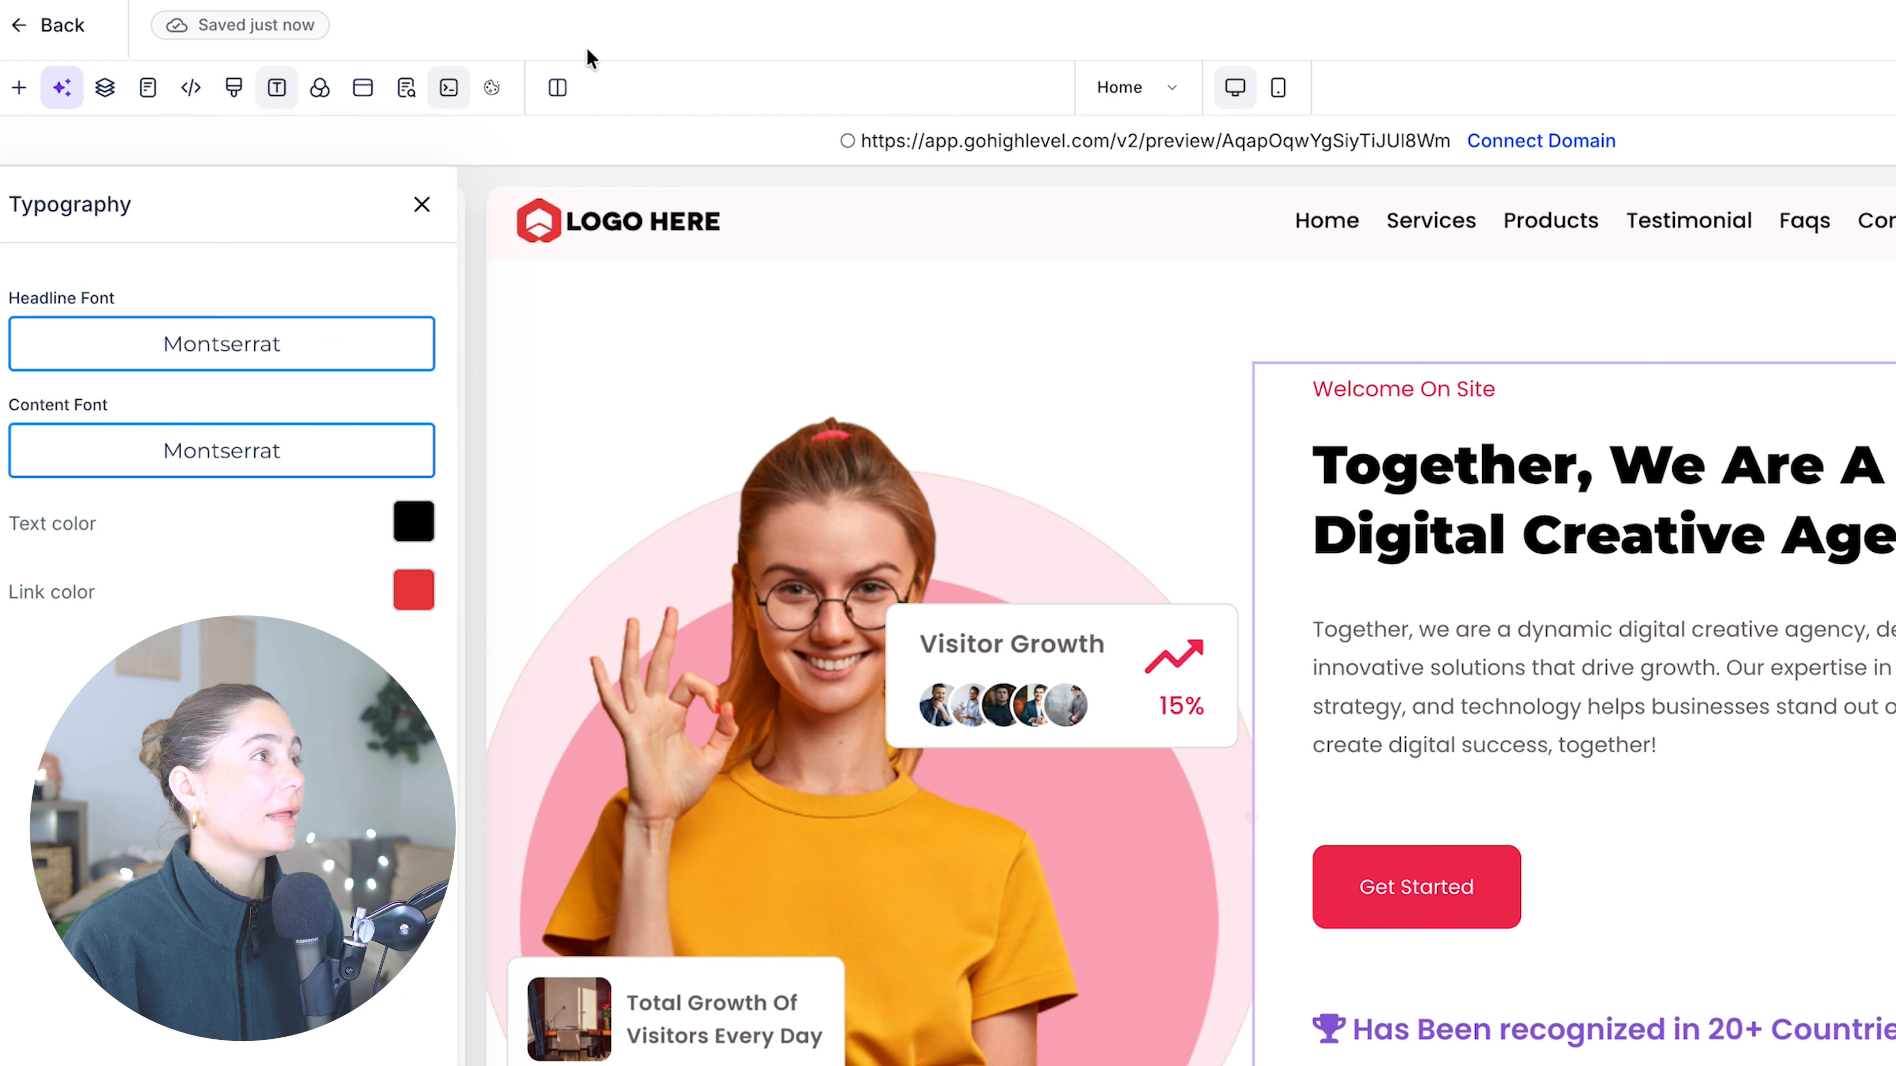
pyautogui.click(320, 88)
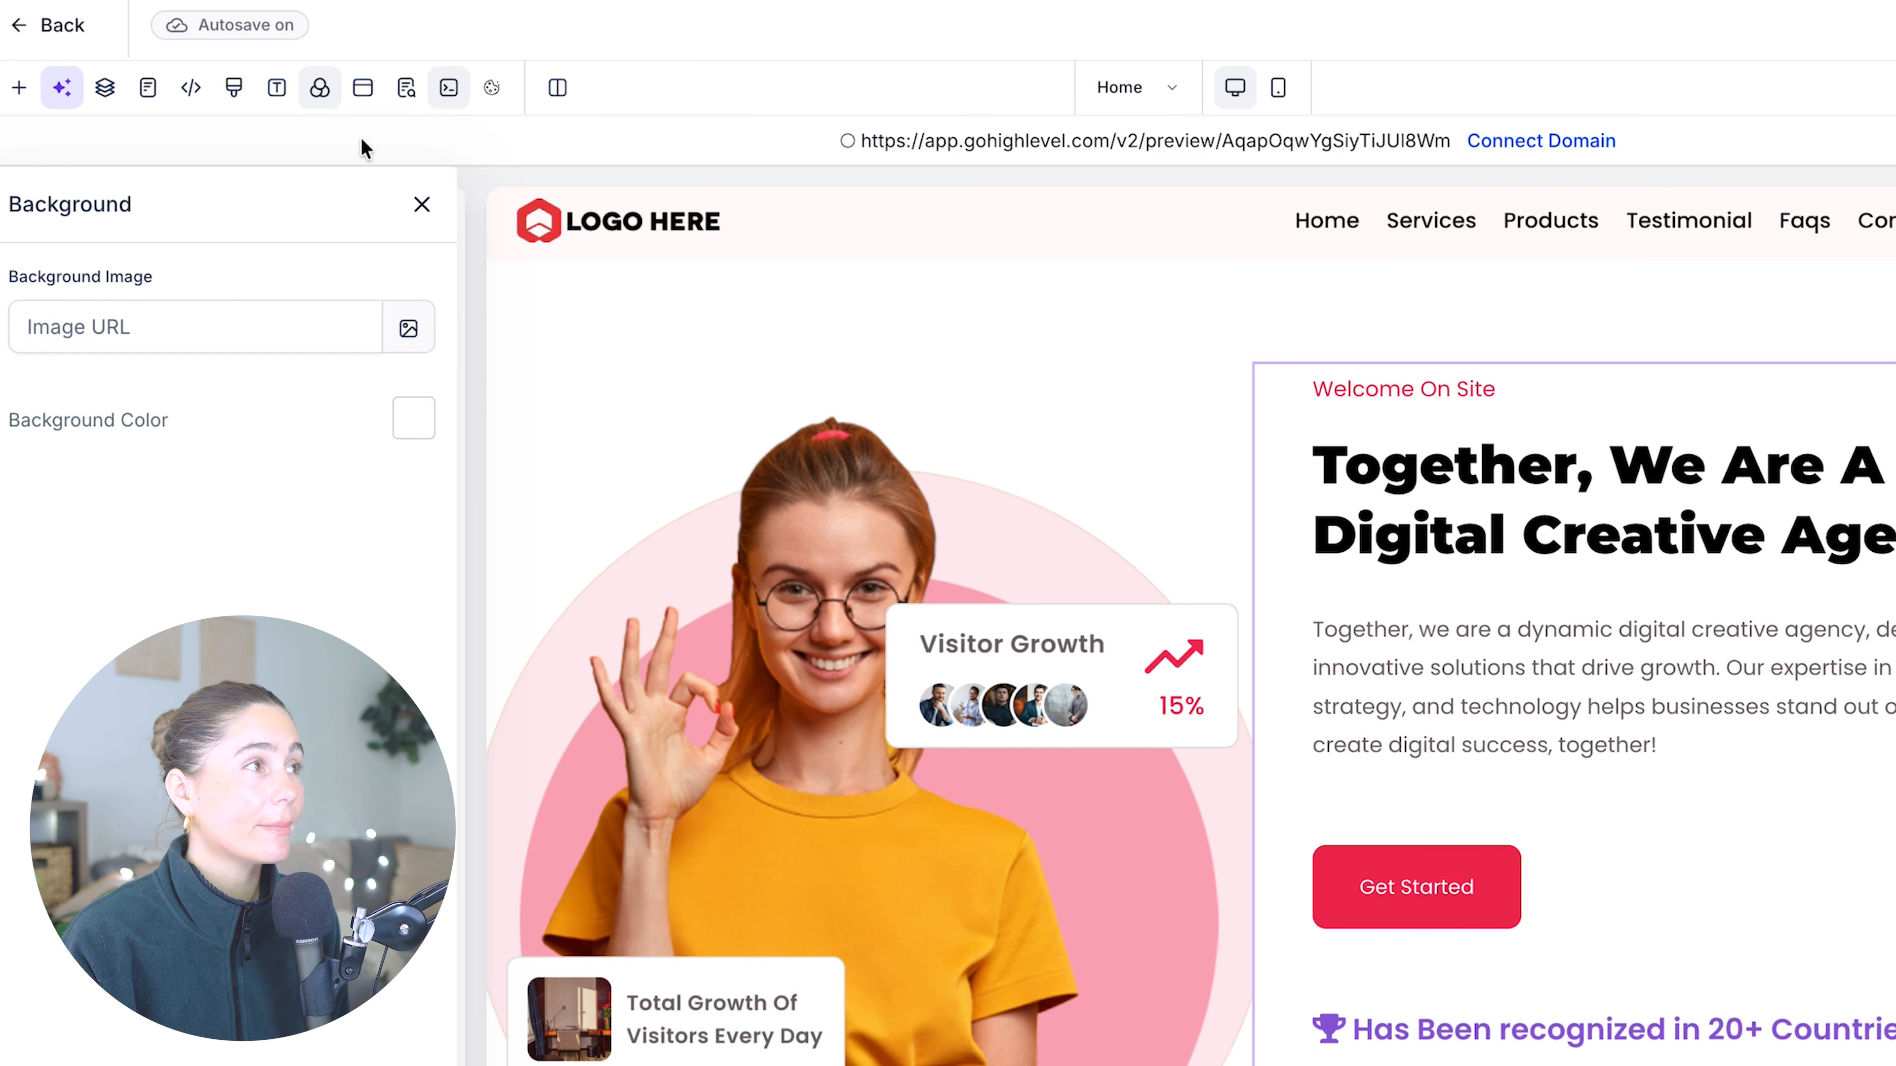
pyautogui.click(367, 88)
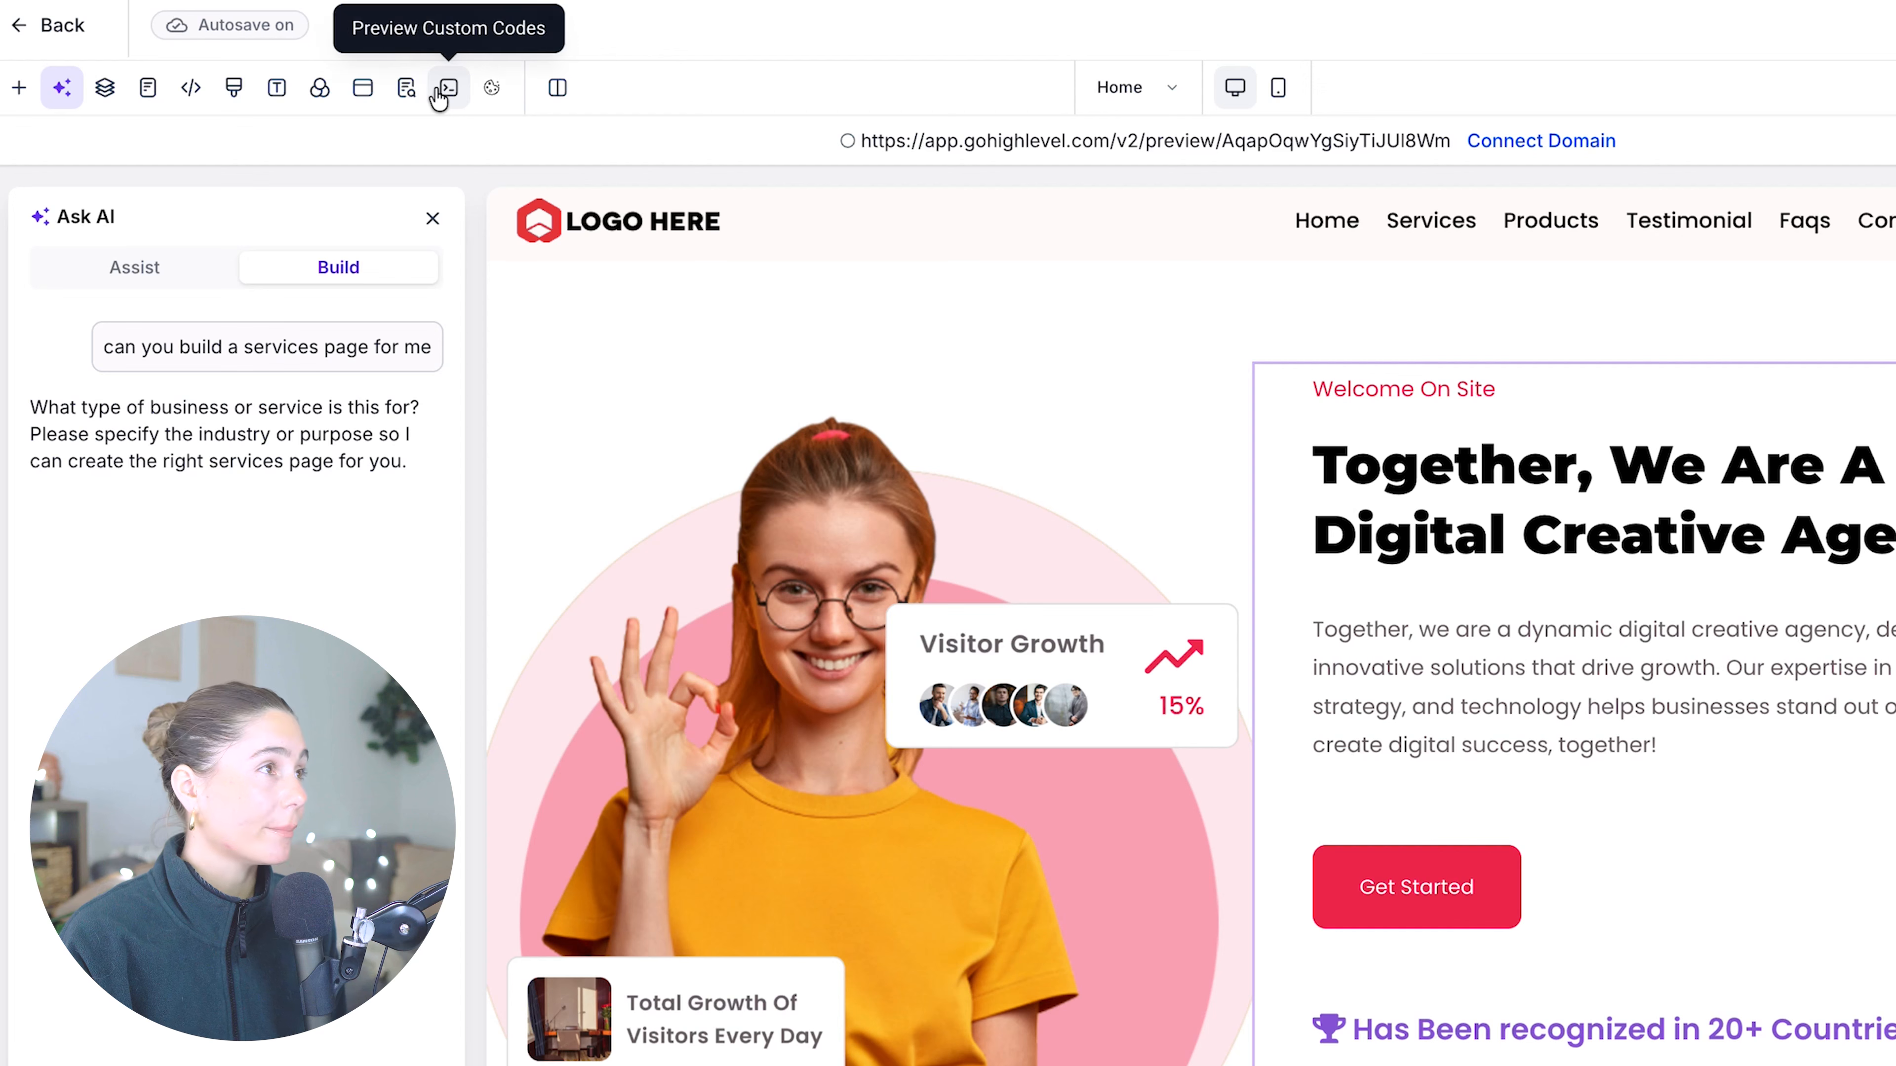
pyautogui.click(556, 87)
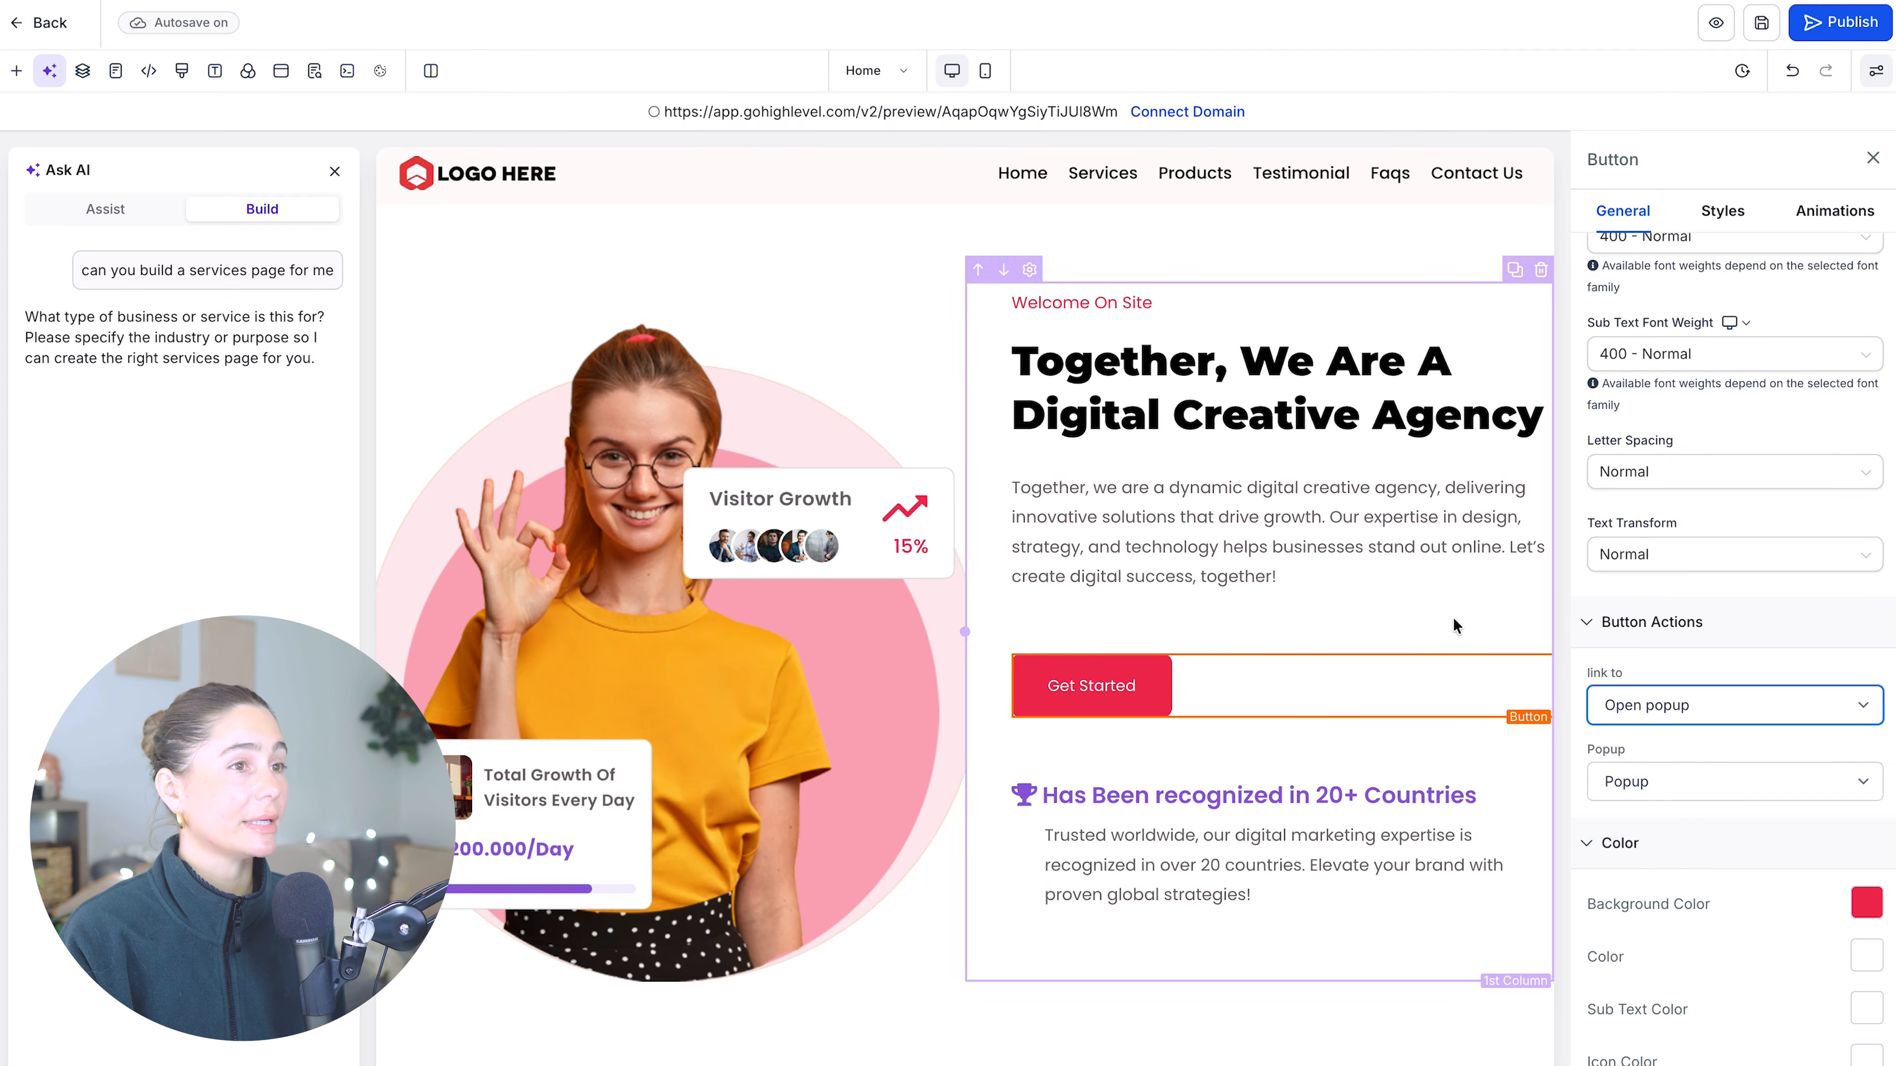
# - Set the Get Started button's action to Go to Page, linking to the Thank you page
pyautogui.click(1812, 700)
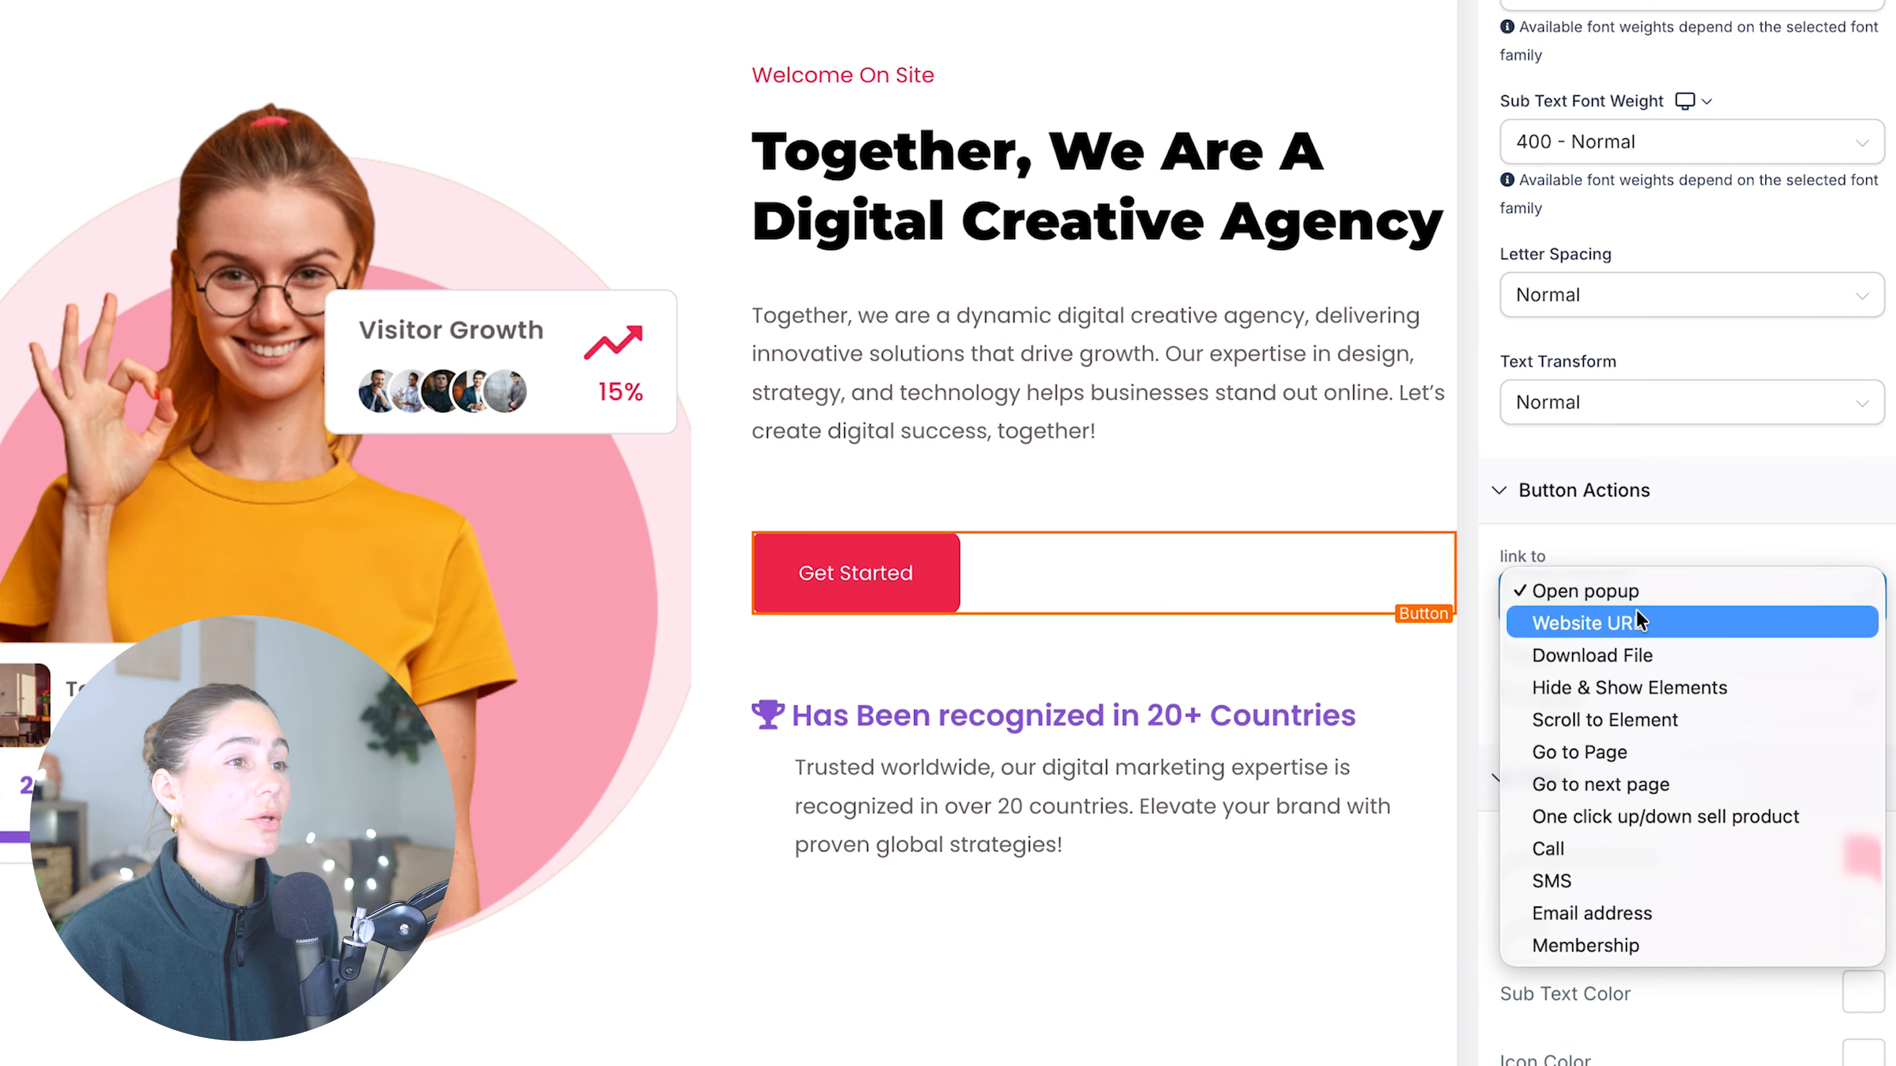
pyautogui.click(1478, 553)
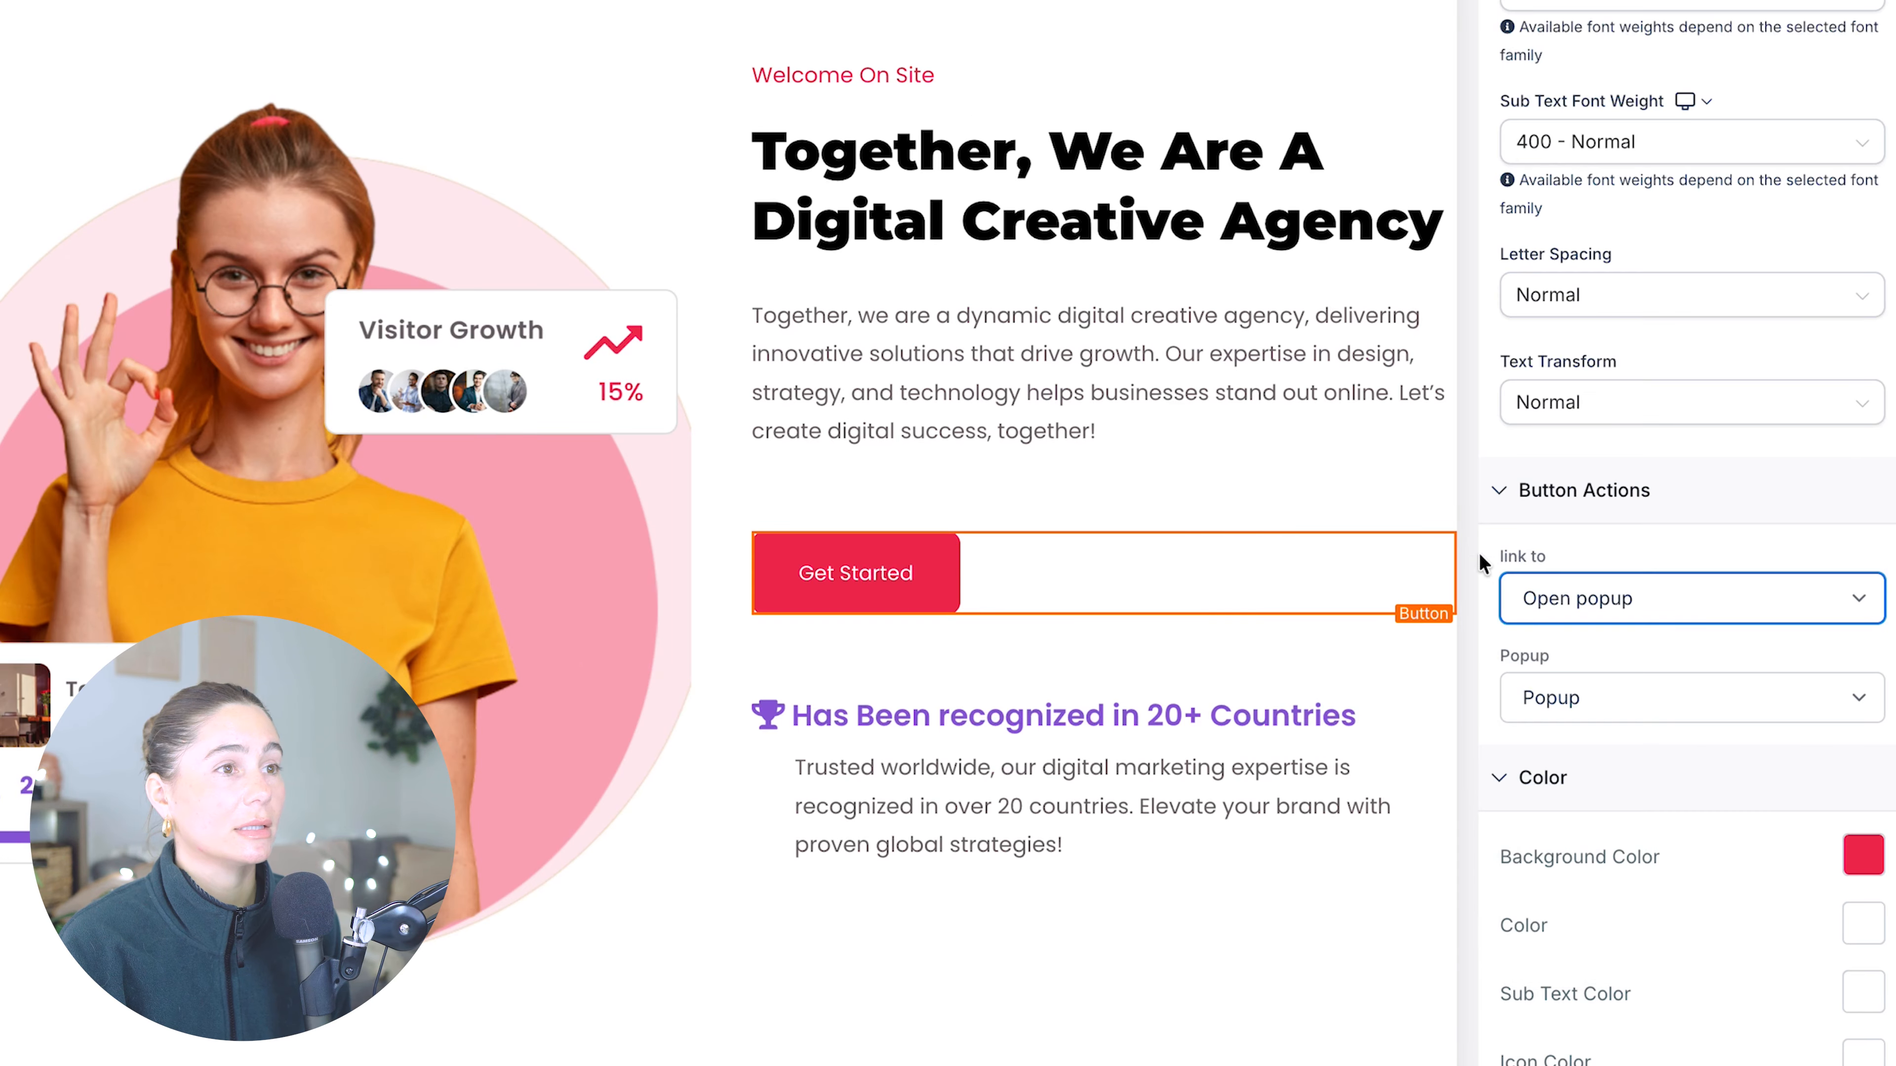
pyautogui.click(1610, 599)
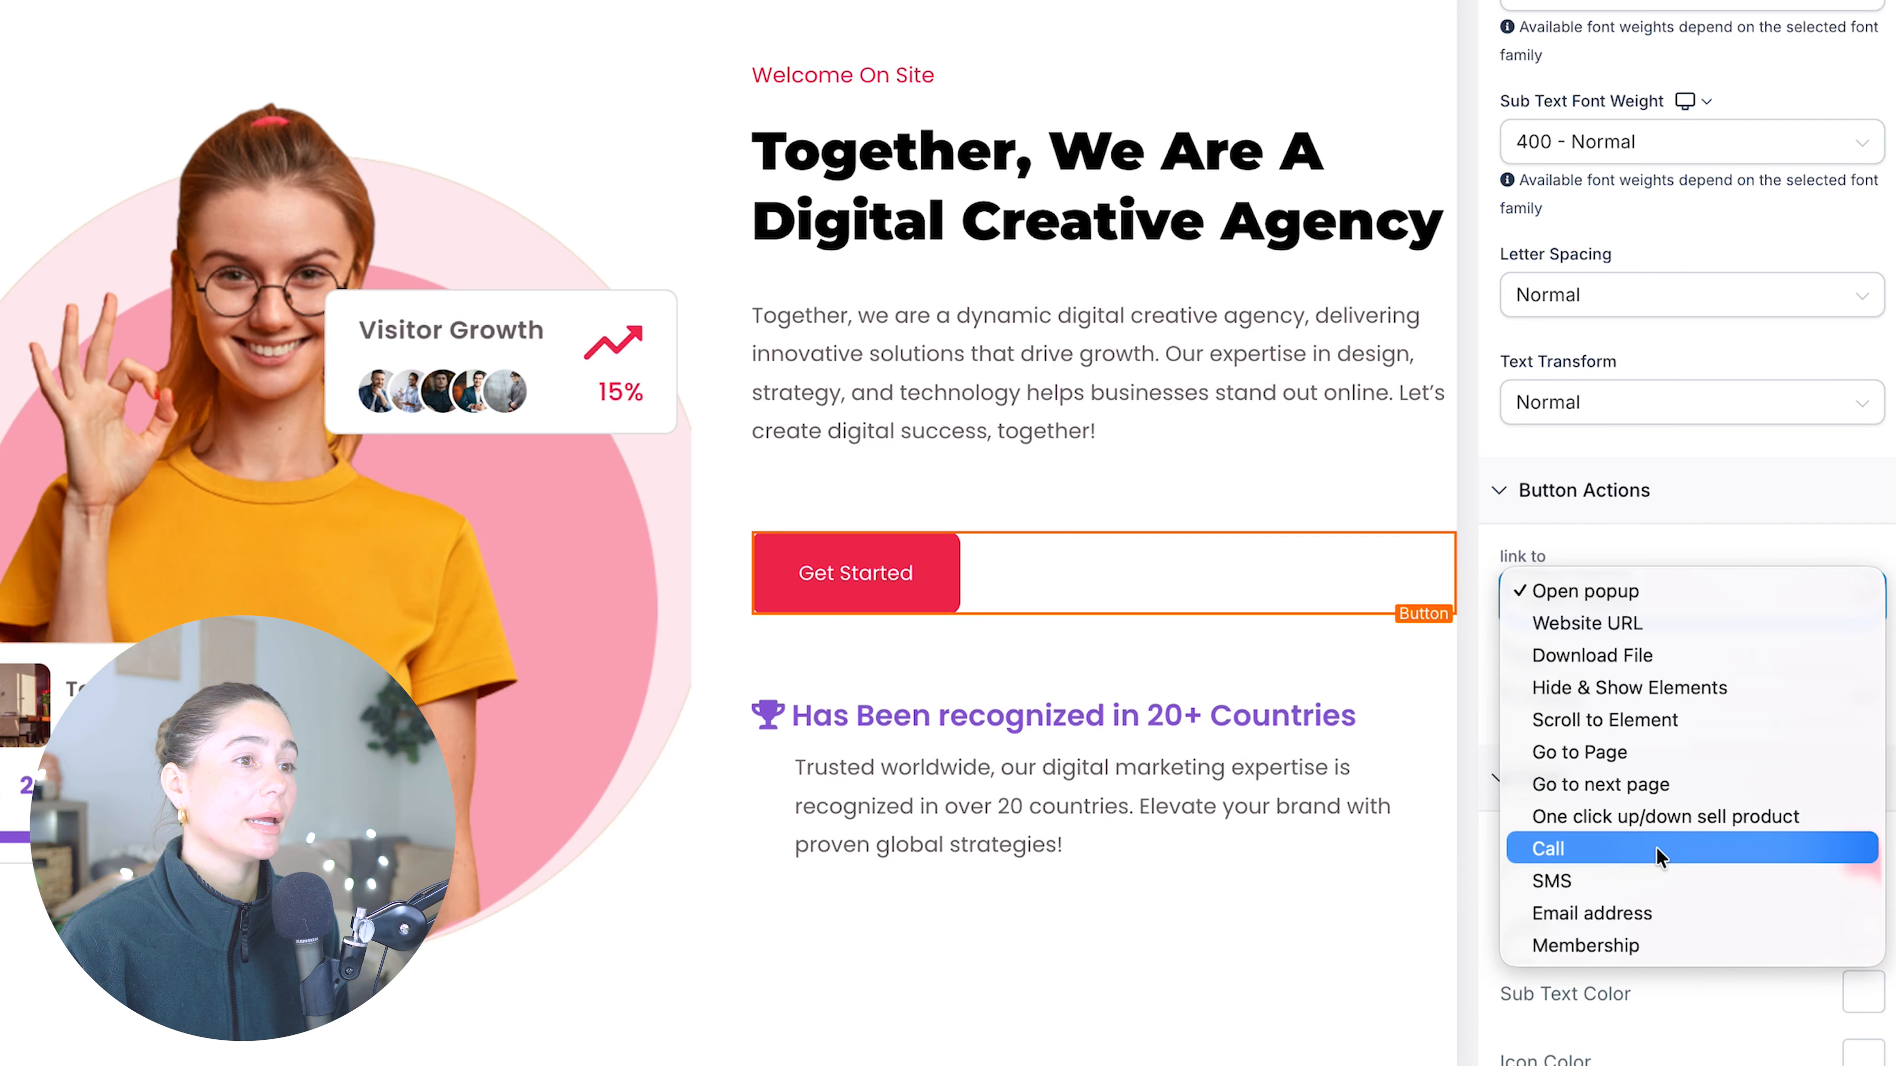
pyautogui.click(1691, 539)
pyautogui.click(1669, 683)
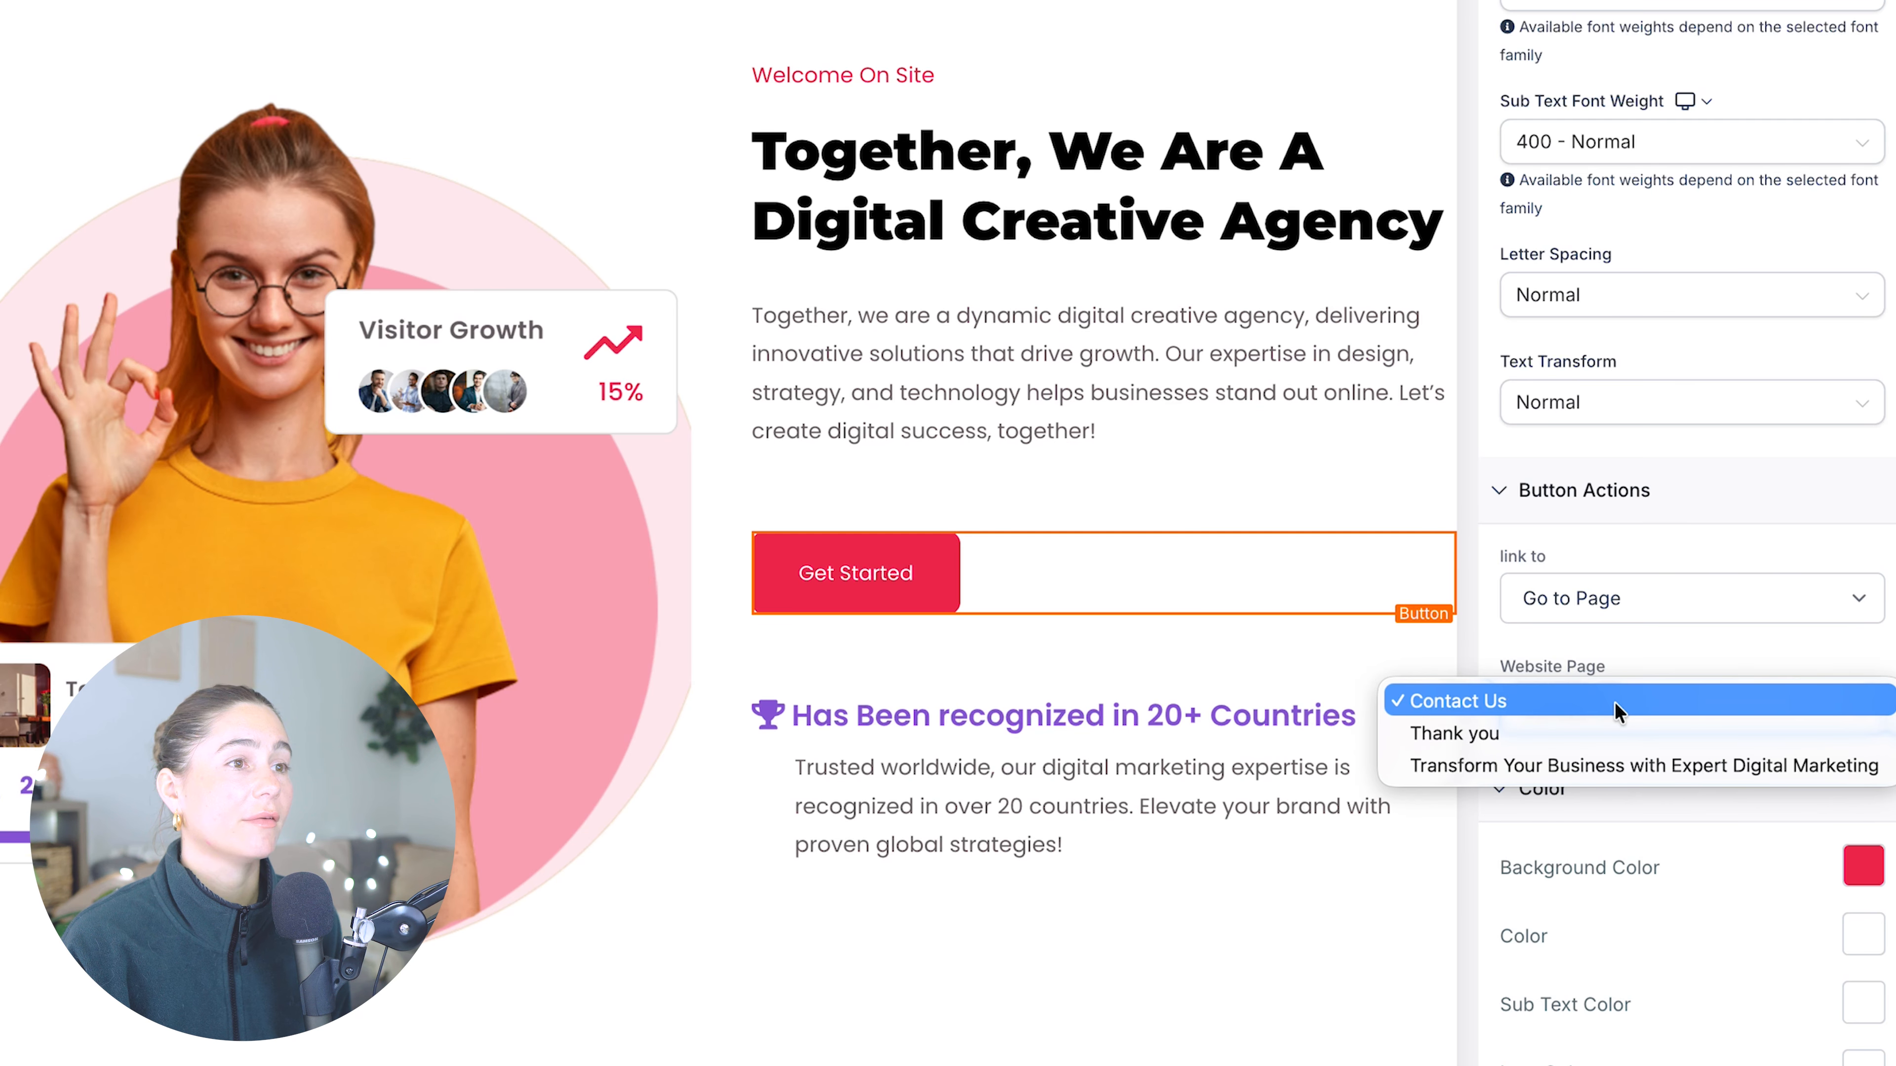
pyautogui.click(1637, 704)
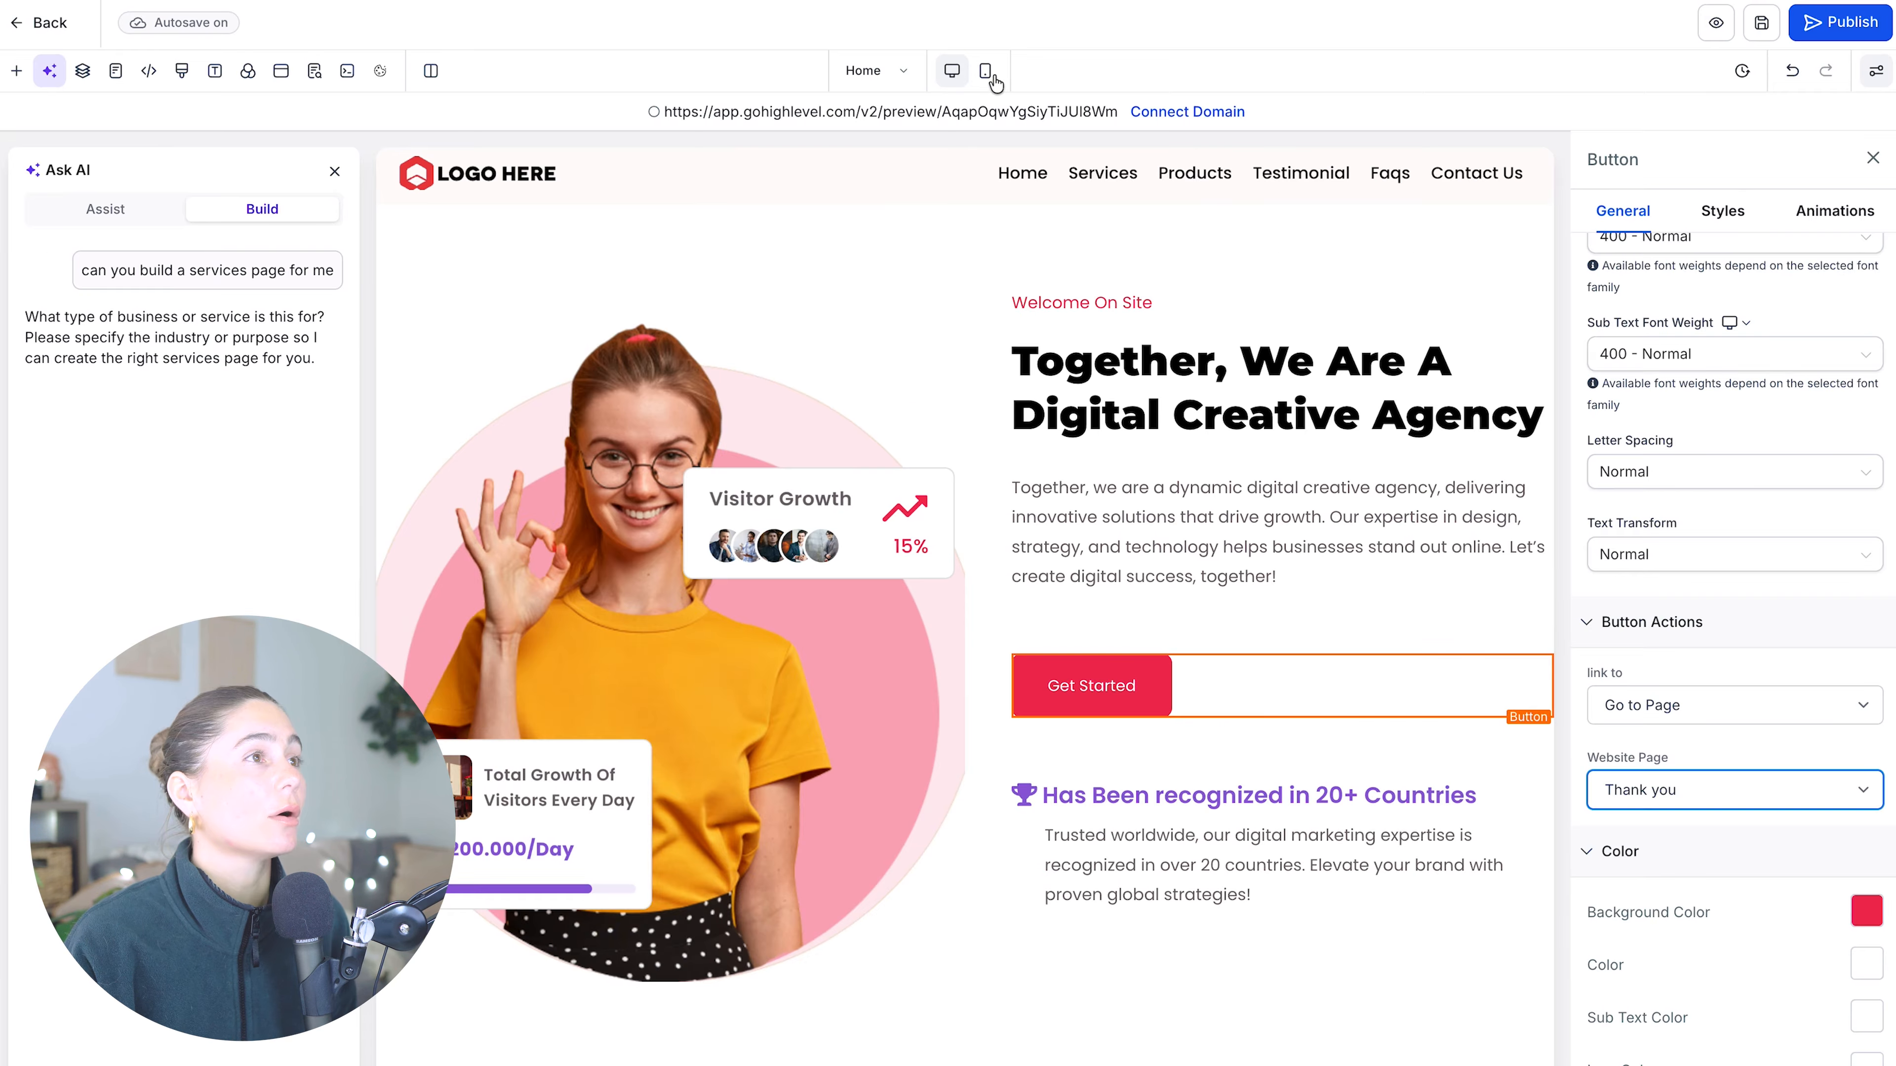
# - Preview the home page in mobile and desktop modes and scroll through its sections
pyautogui.click(986, 71)
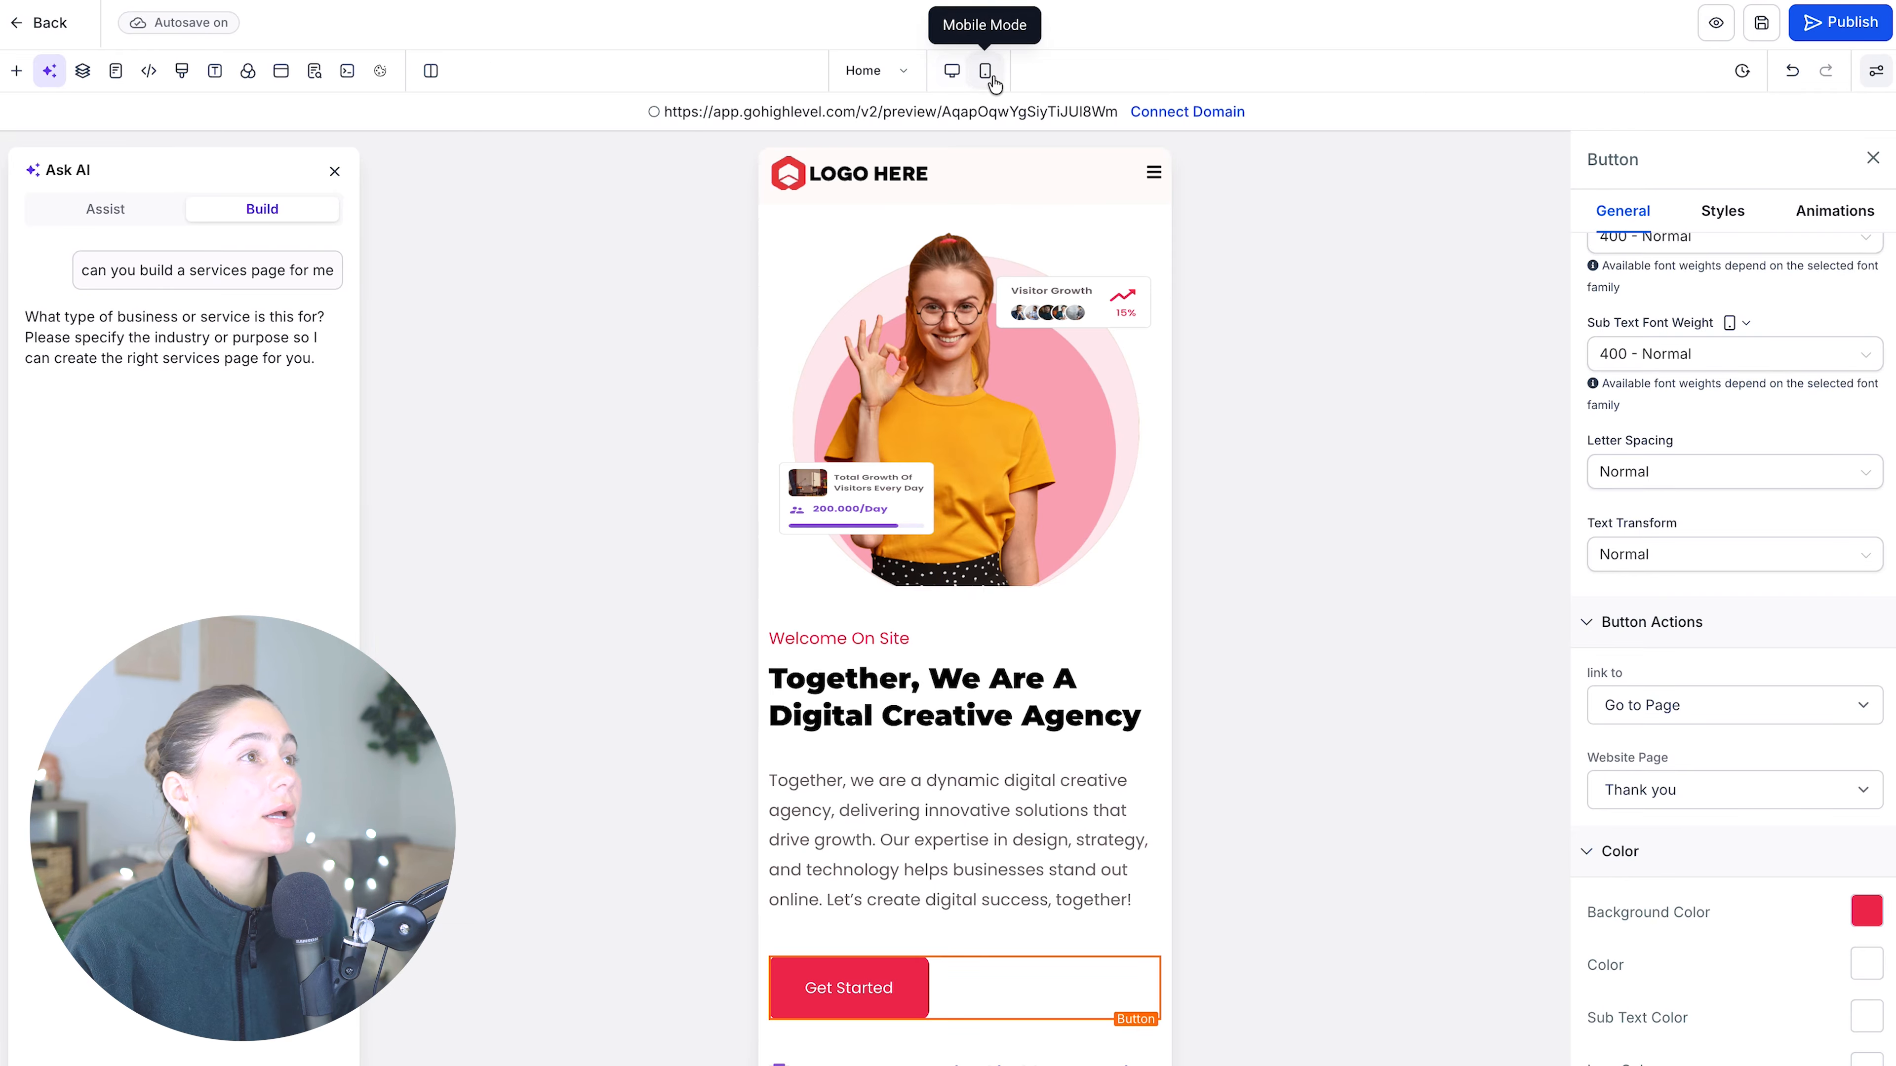
pyautogui.scroll(-20, 1101, 377)
pyautogui.scroll(20, 1101, 377)
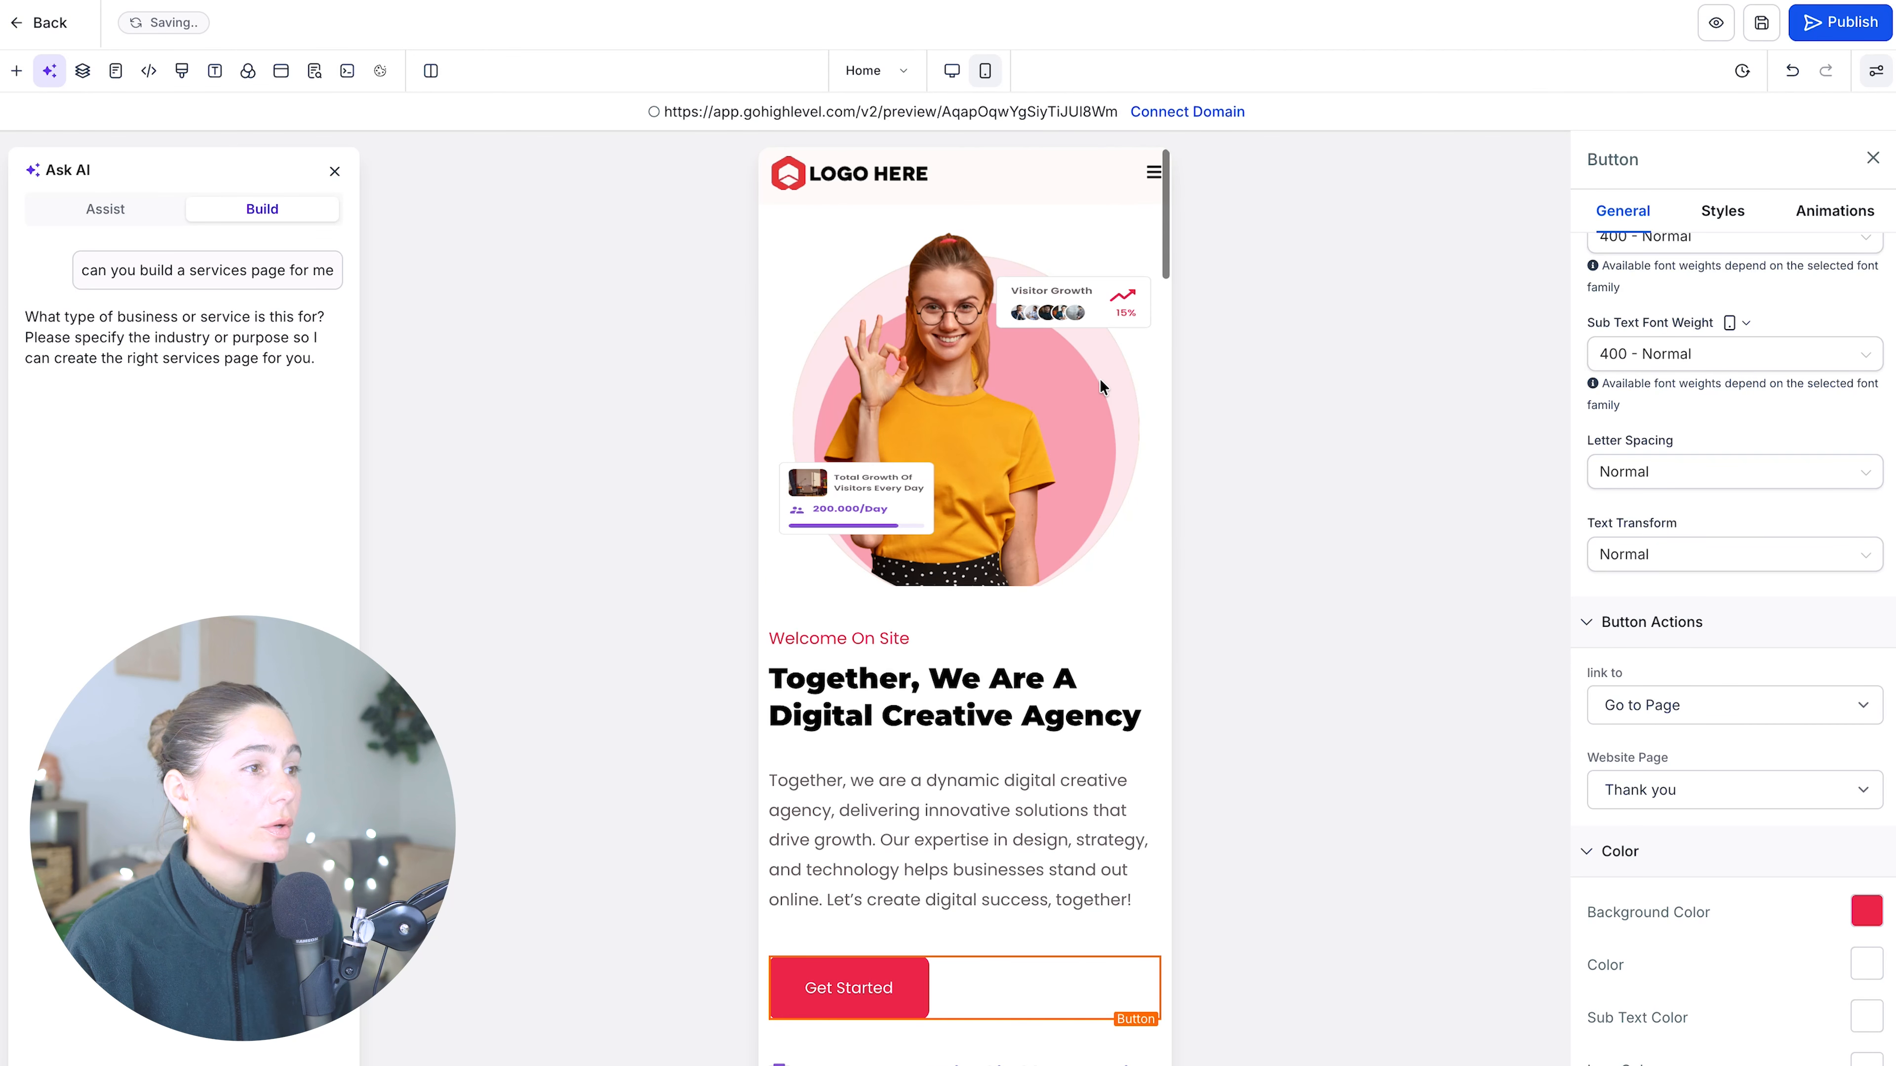
pyautogui.click(952, 70)
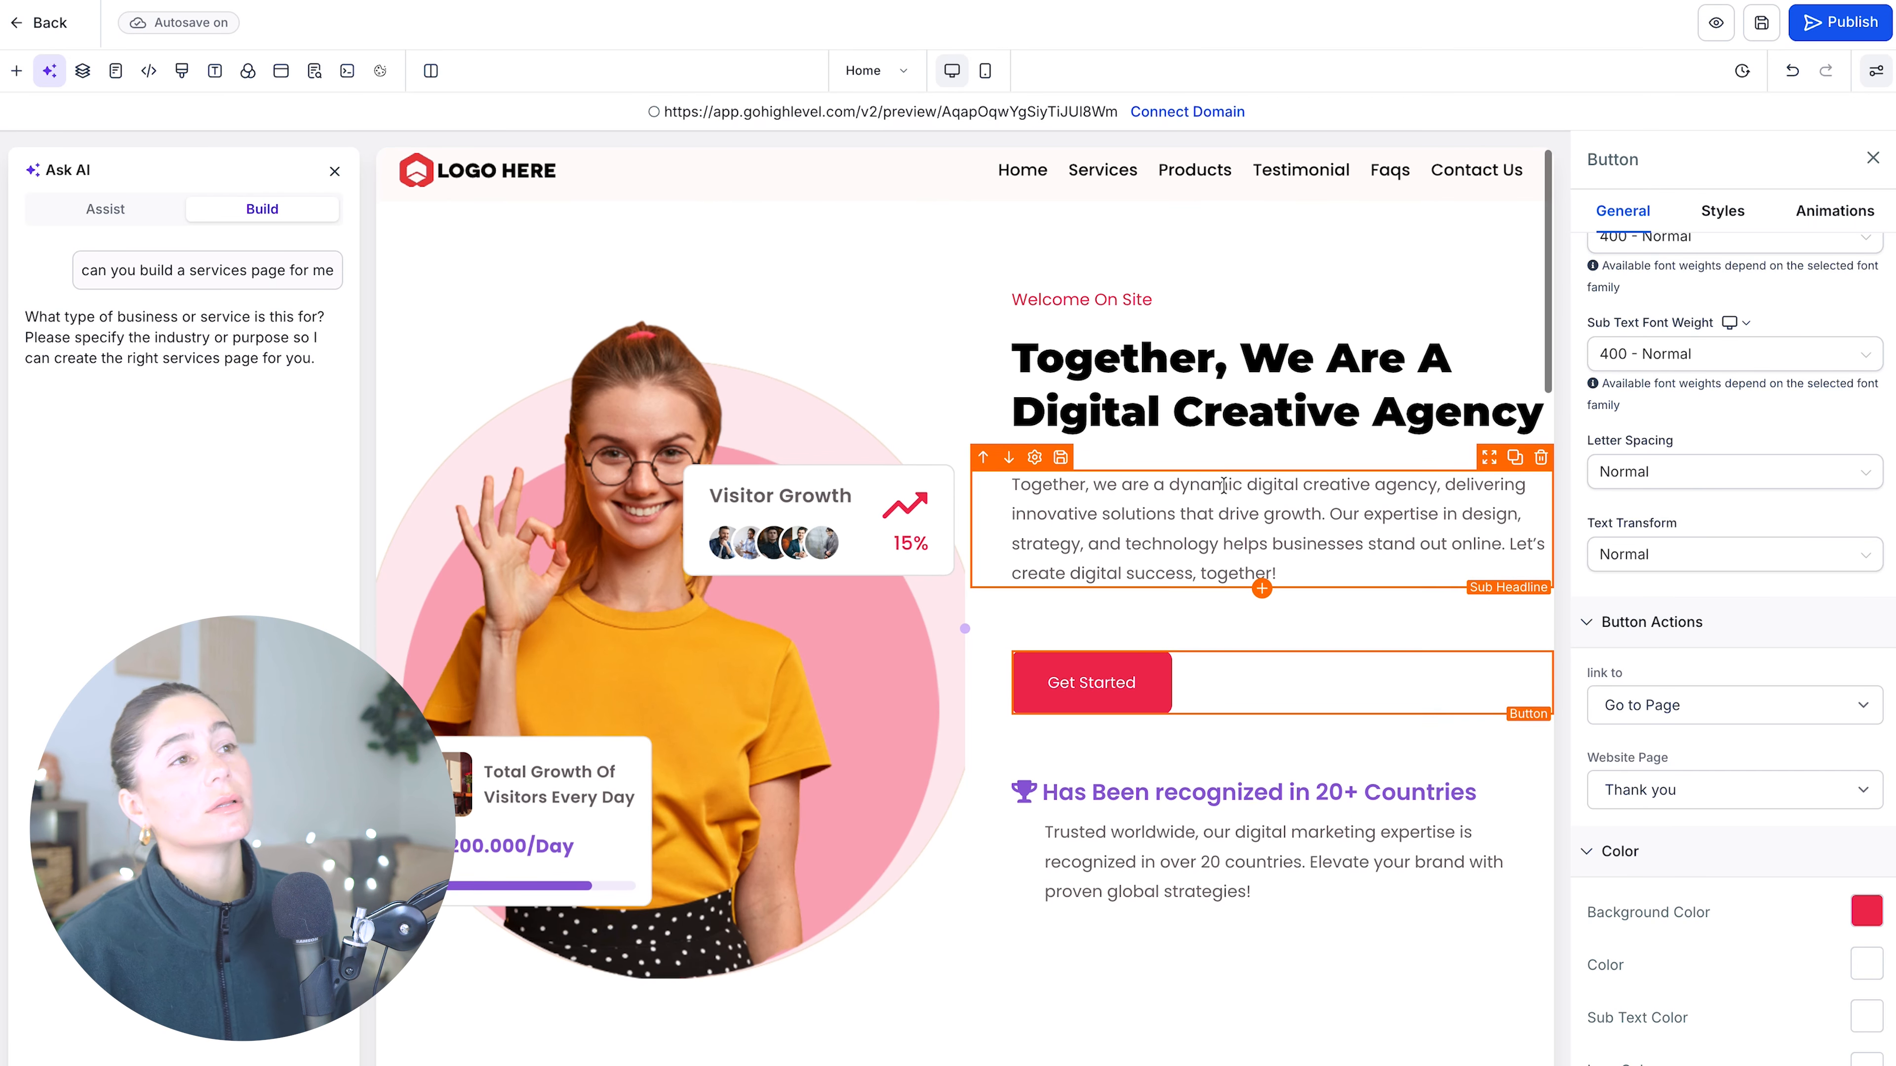
pyautogui.scroll(-1, 1231, 481)
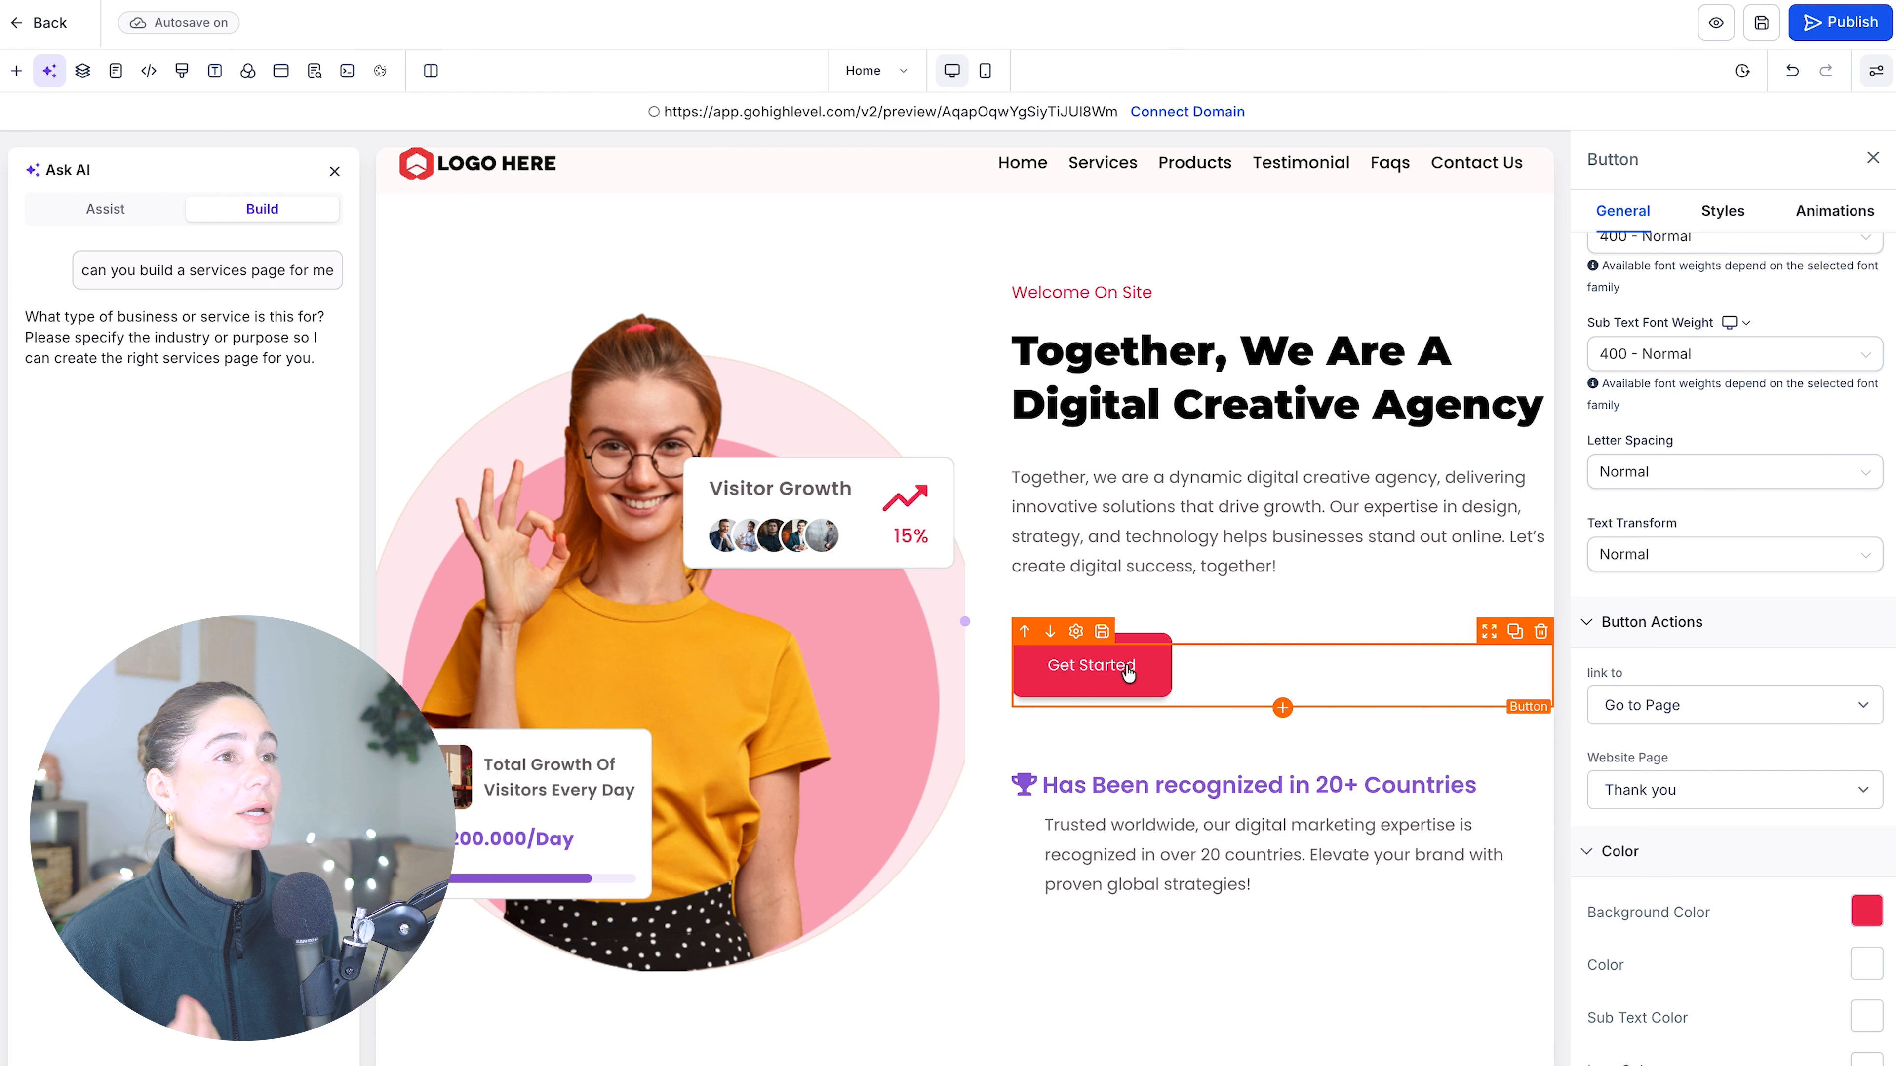
pyautogui.scroll(-10, 1269, 523)
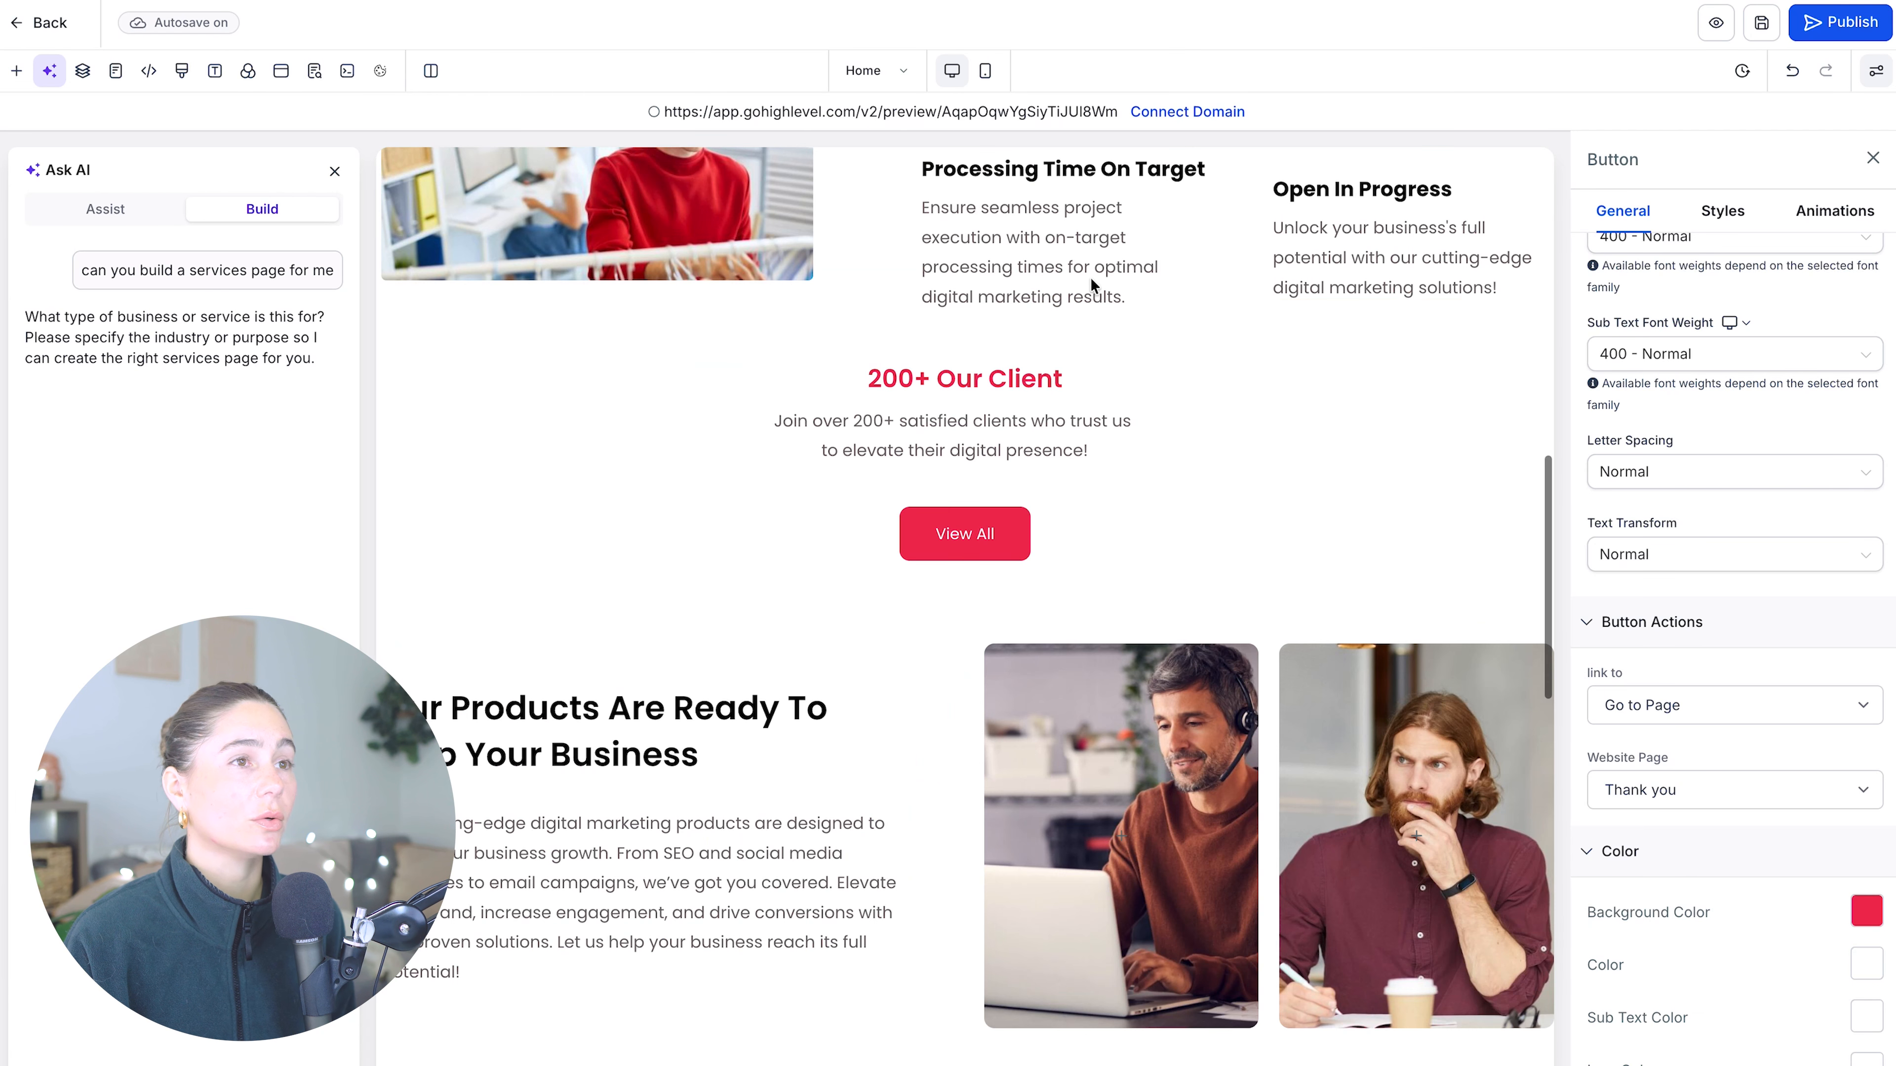